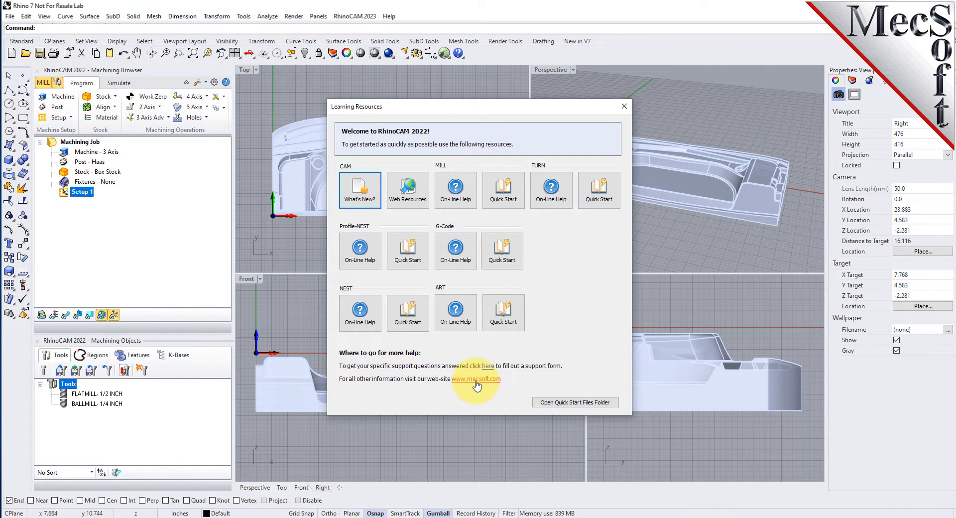
Close the learning resources window and check the model's unit settings in the Rhino options
{"action": "left_click", "coordinate": [624, 107]}
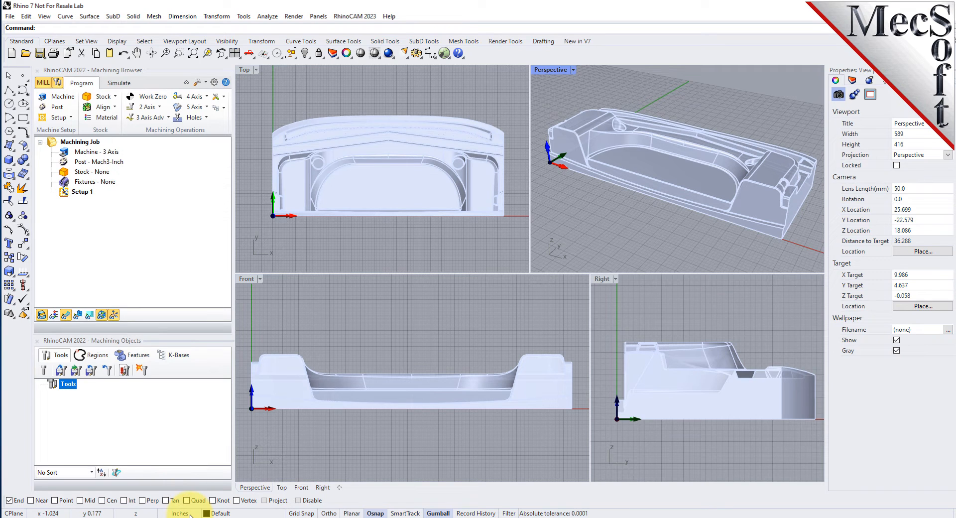
{"action": "left_click", "coordinate": [244, 18]}
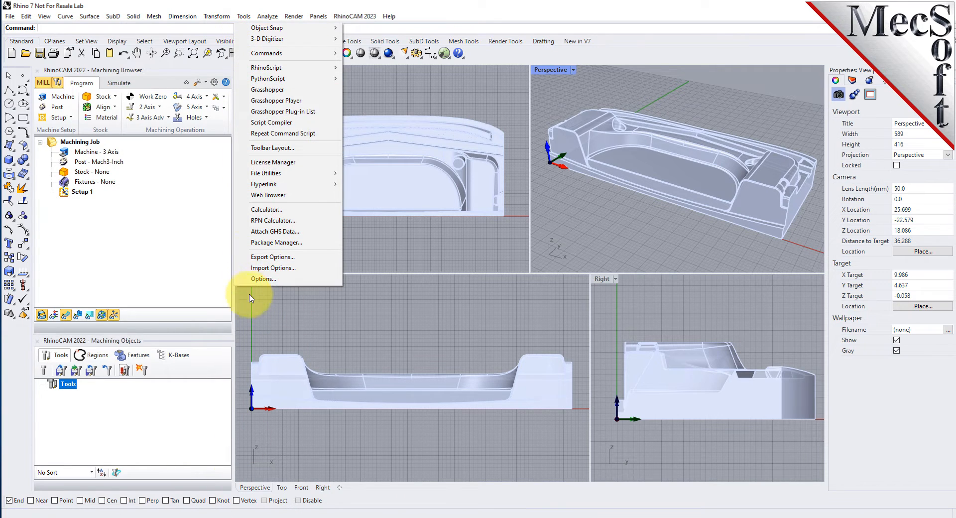
{"action": "left_click", "coordinate": [258, 280]}
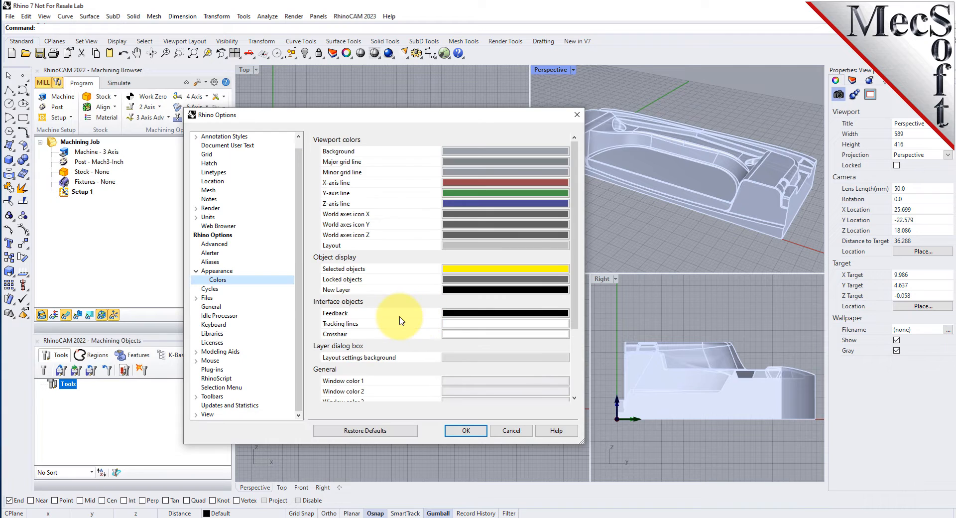
{"action": "left_click", "coordinate": [208, 218]}
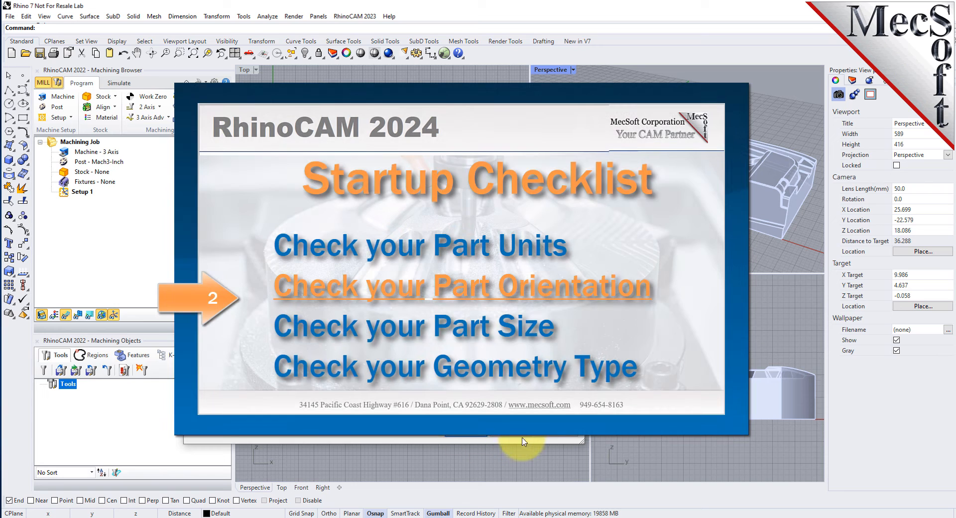
{"action": "left_click", "coordinate": [523, 441]}
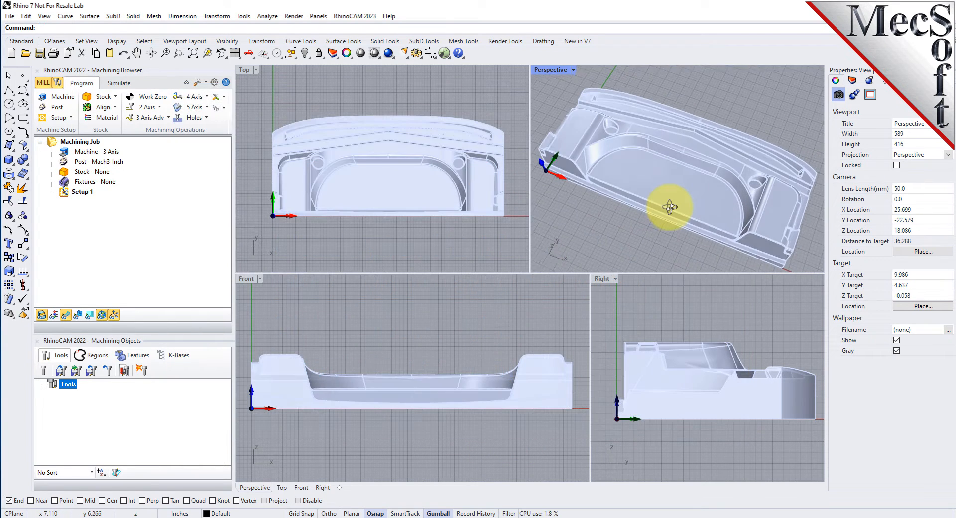
Check the part's orientation and its overall size by copying the model bounding box into a box stock, then discard the stock
{"action": "right_click_drag", "start_coordinate": [670, 206], "coordinate": [664, 177]}
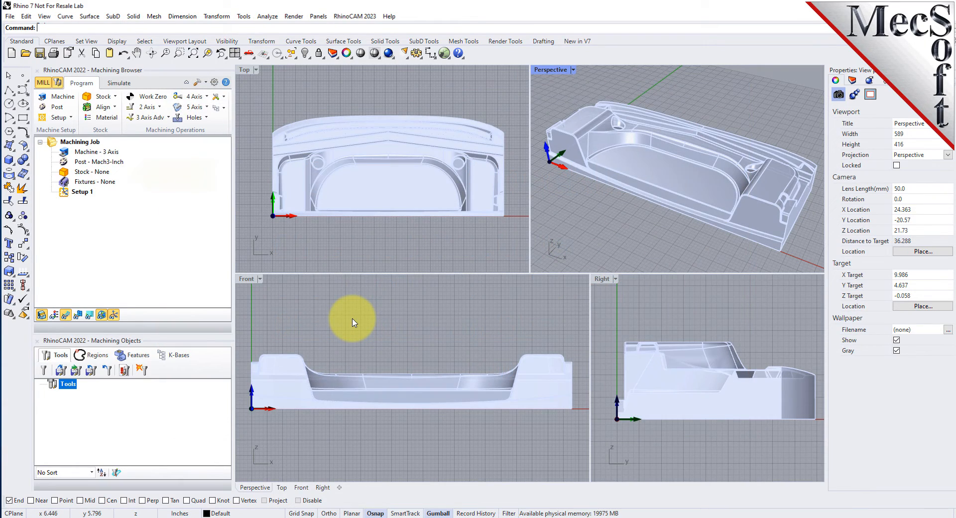
{"action": "double_click", "coordinate": [69, 173]}
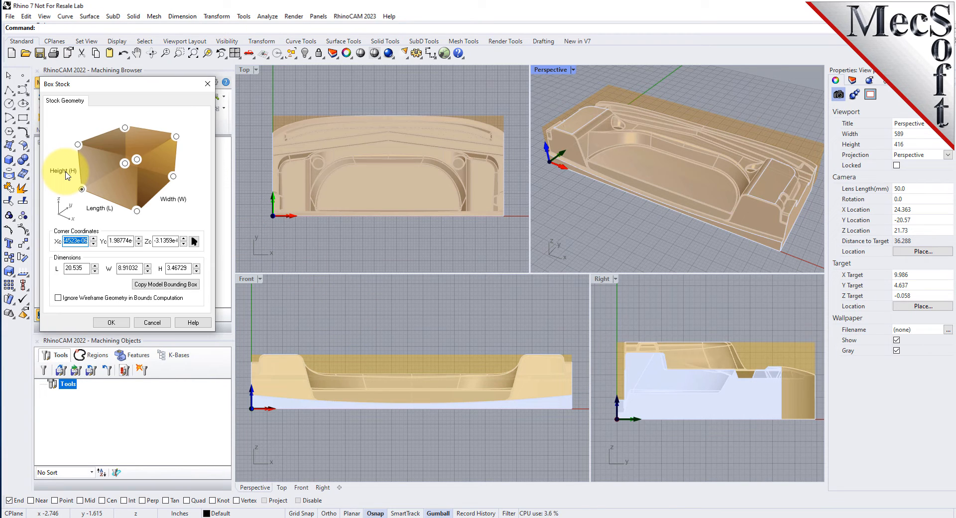
{"action": "left_click", "coordinate": [163, 284]}
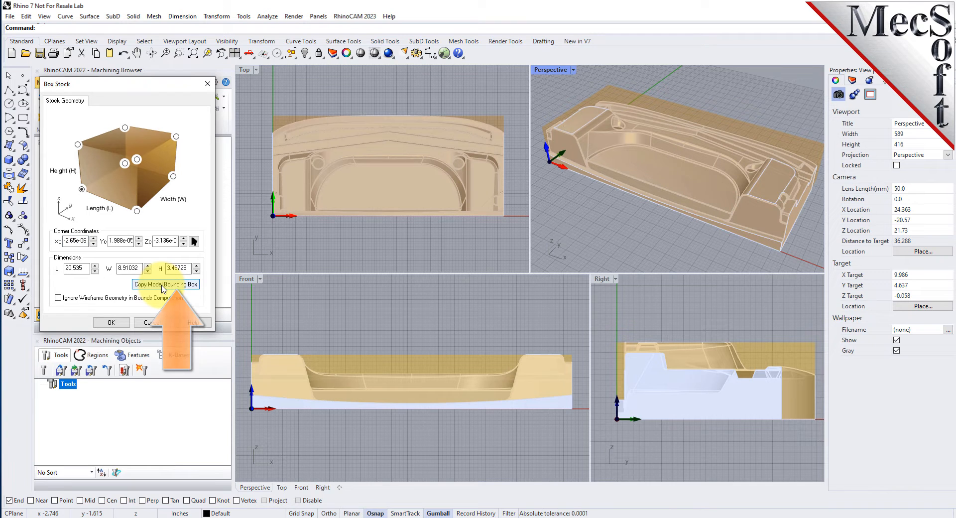
{"action": "double_click", "coordinate": [79, 268]}
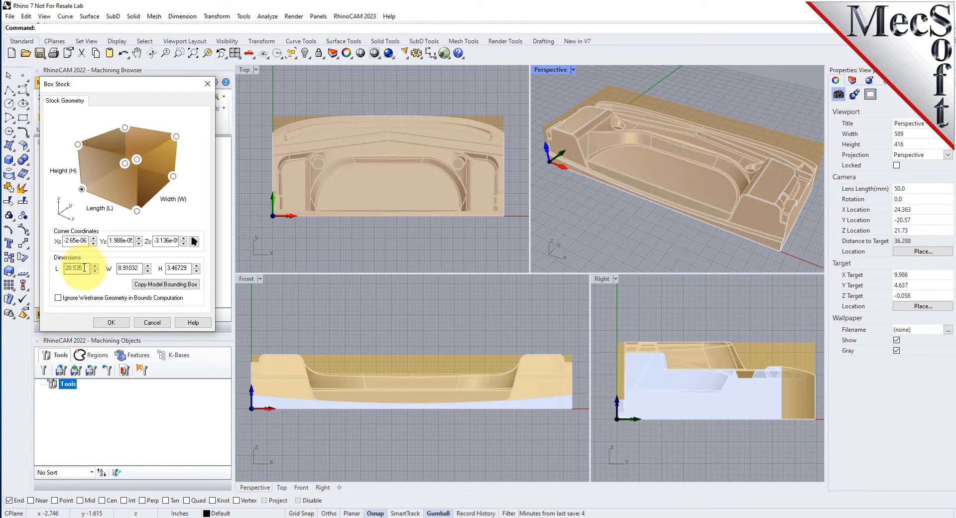
{"action": "double_click", "coordinate": [129, 268]}
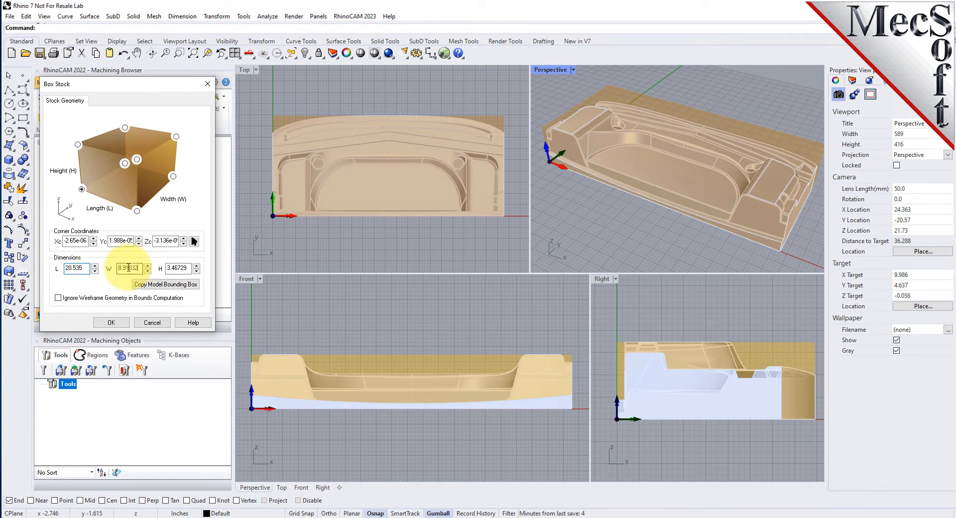
{"action": "double_click", "coordinate": [180, 267]}
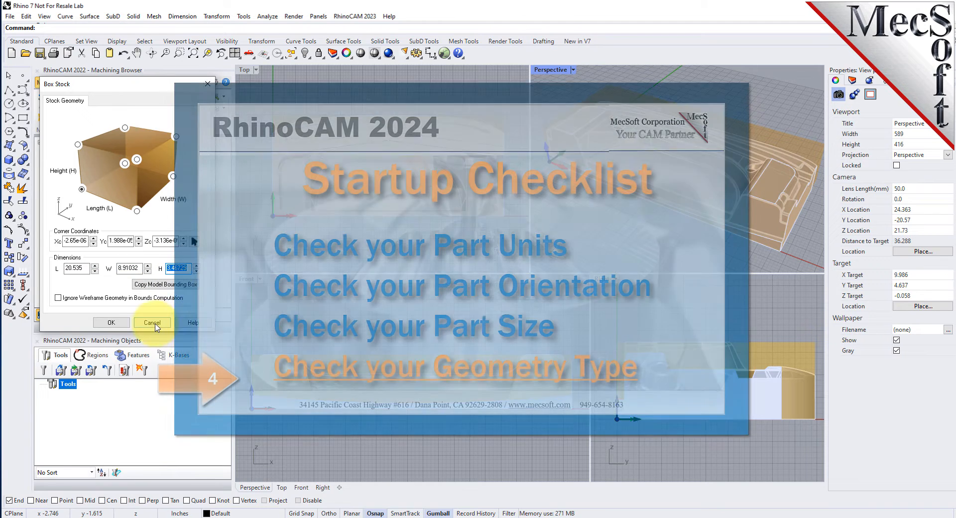
{"action": "left_click", "coordinate": [152, 322]}
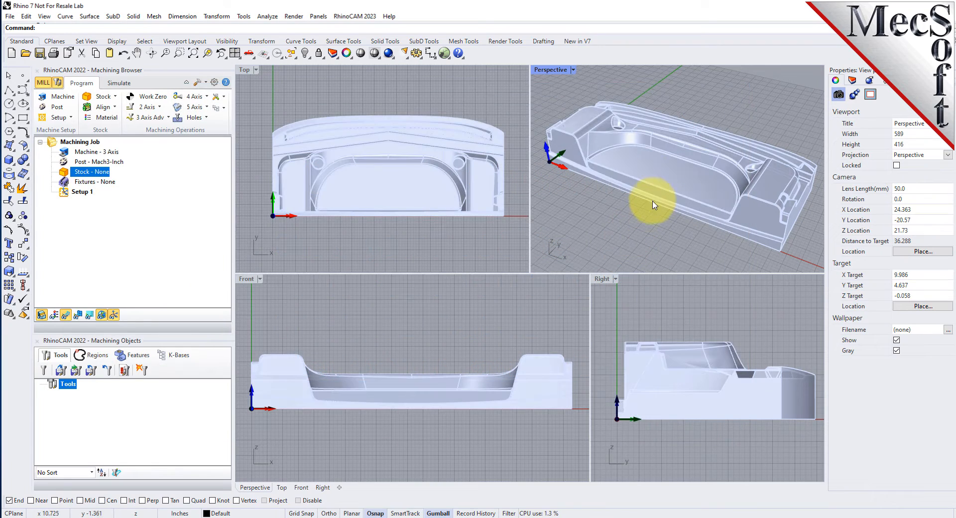
{"action": "left_click", "coordinate": [653, 162]}
{"action": "left_click", "coordinate": [583, 123]}
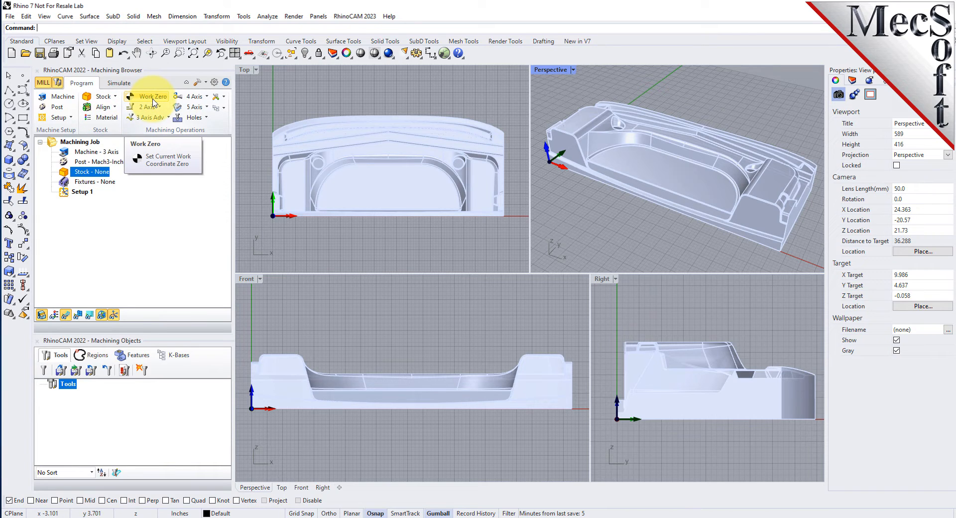
{"action": "left_click", "coordinate": [168, 119]}
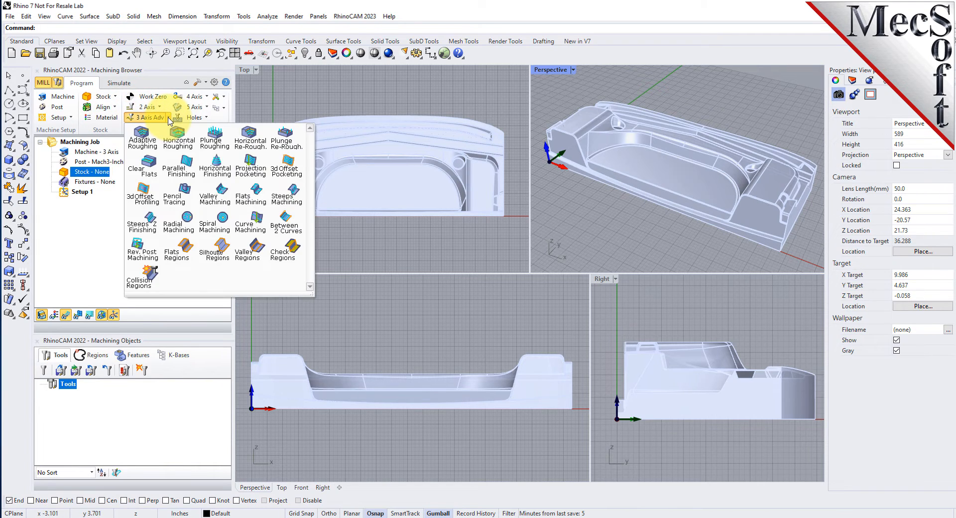
{"action": "left_click", "coordinate": [169, 119]}
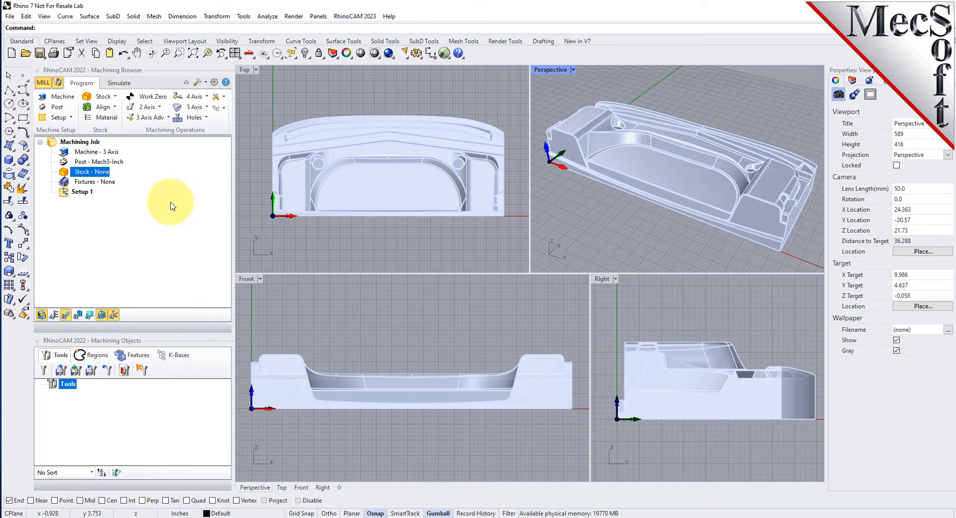
Define the machine tool manually as a 3 Axis machine
{"action": "left_click", "coordinate": [70, 103]}
{"action": "left_click_drag", "start_coordinate": [124, 75], "coordinate": [249, 95]}
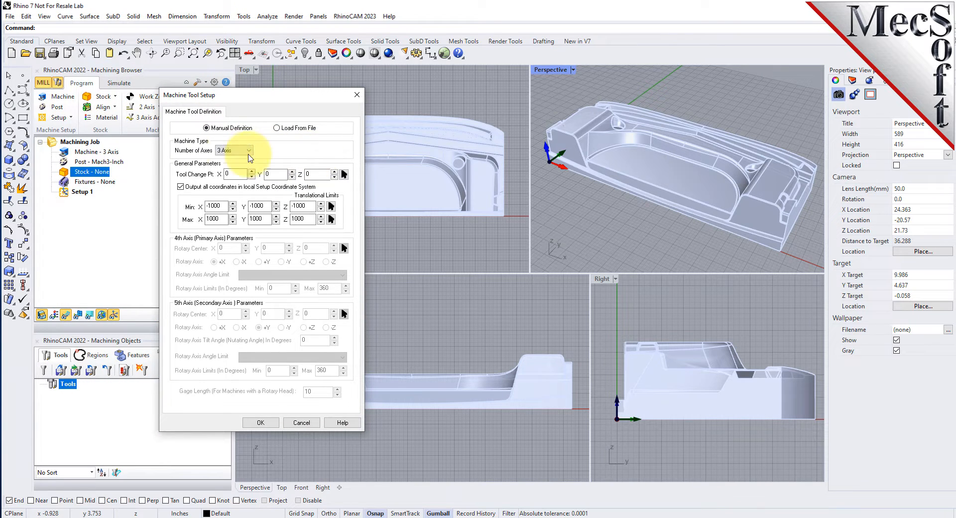
{"action": "left_click", "coordinate": [250, 152]}
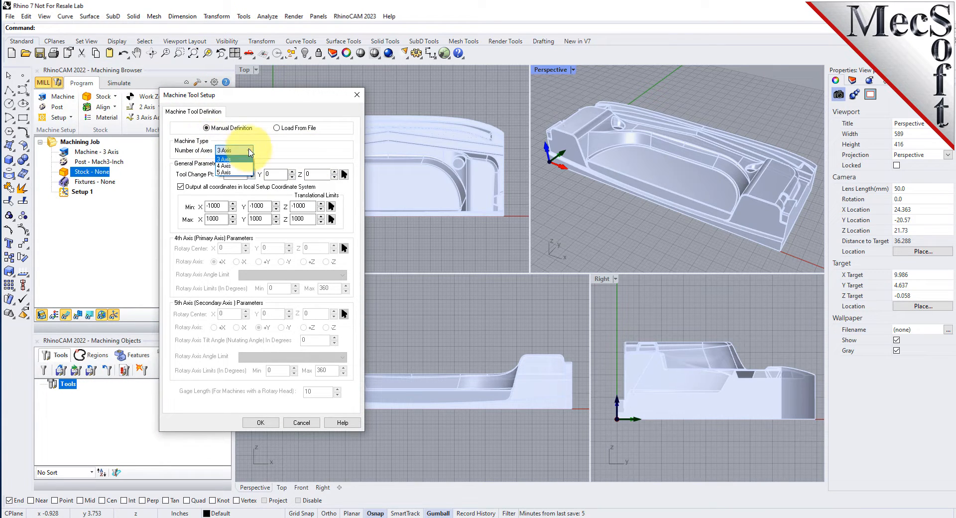
{"action": "left_click", "coordinate": [245, 160]}
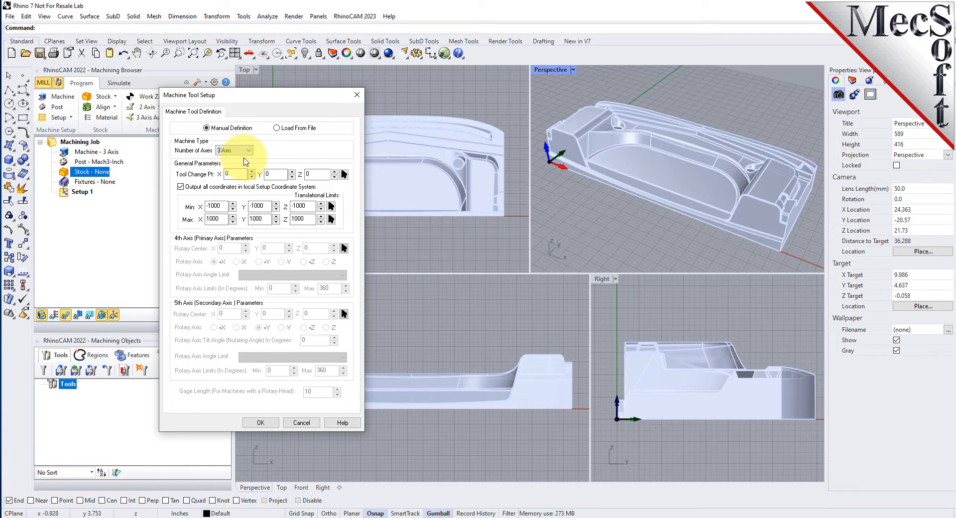
{"action": "left_click", "coordinate": [260, 422]}
{"action": "left_click", "coordinate": [94, 151]}
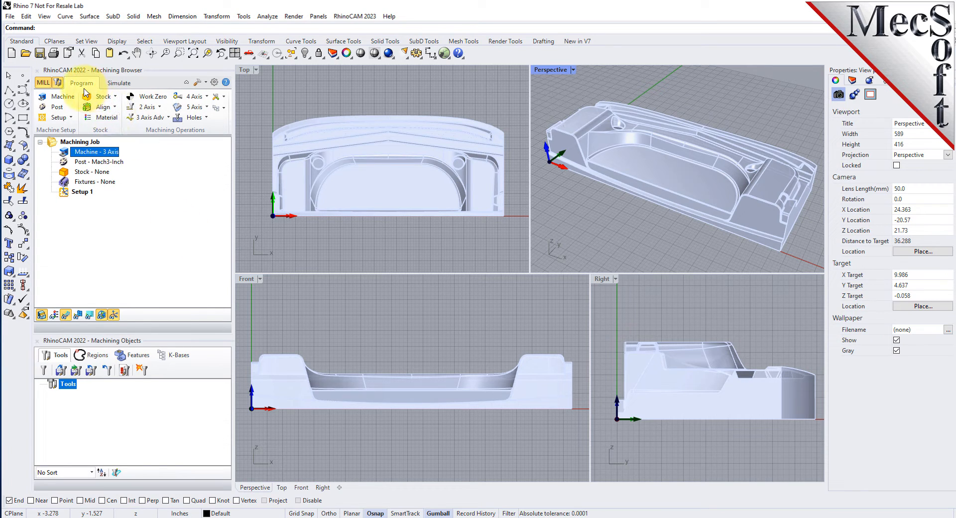
Set the current legacy post-processor of the machining job to Haas
{"action": "left_click", "coordinate": [62, 107]}
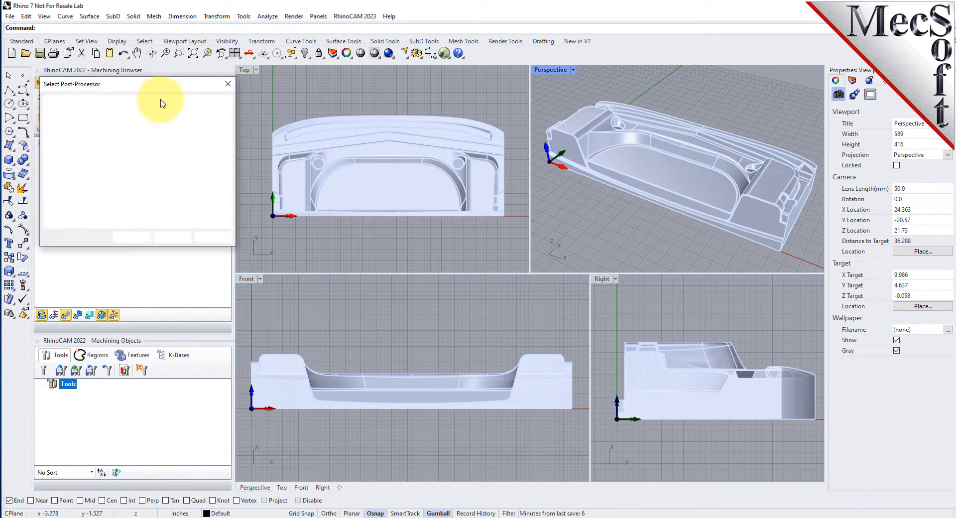
{"action": "left_click_drag", "start_coordinate": [152, 74], "coordinate": [229, 119]}
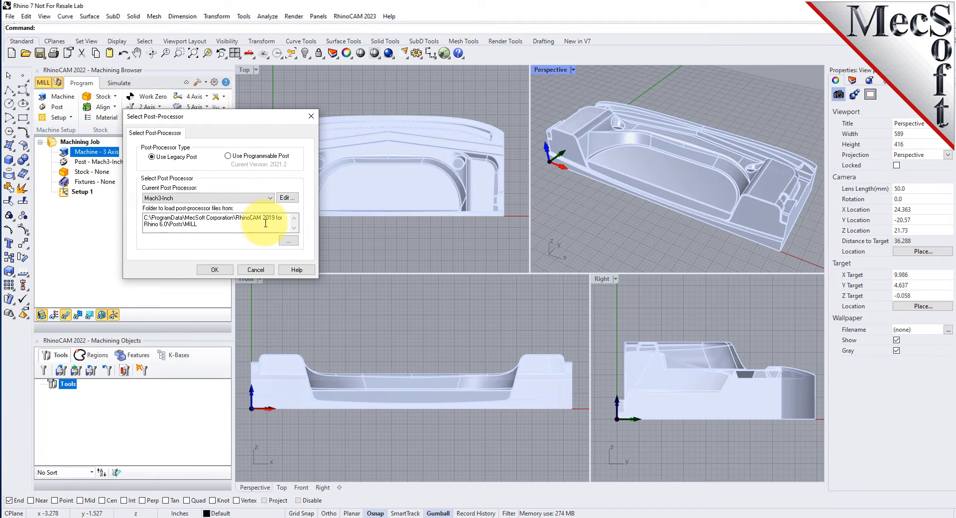
{"action": "left_click", "coordinate": [271, 199]}
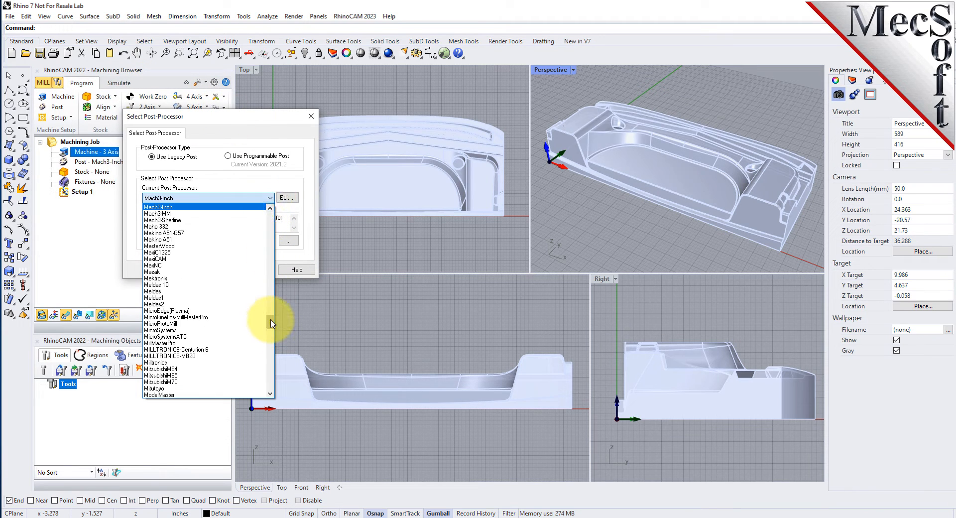
{"action": "left_click_drag", "start_coordinate": [271, 323], "coordinate": [278, 282]}
{"action": "scroll", "coordinate": [225, 274], "scroll_direction": "down", "scroll_amount": 6}
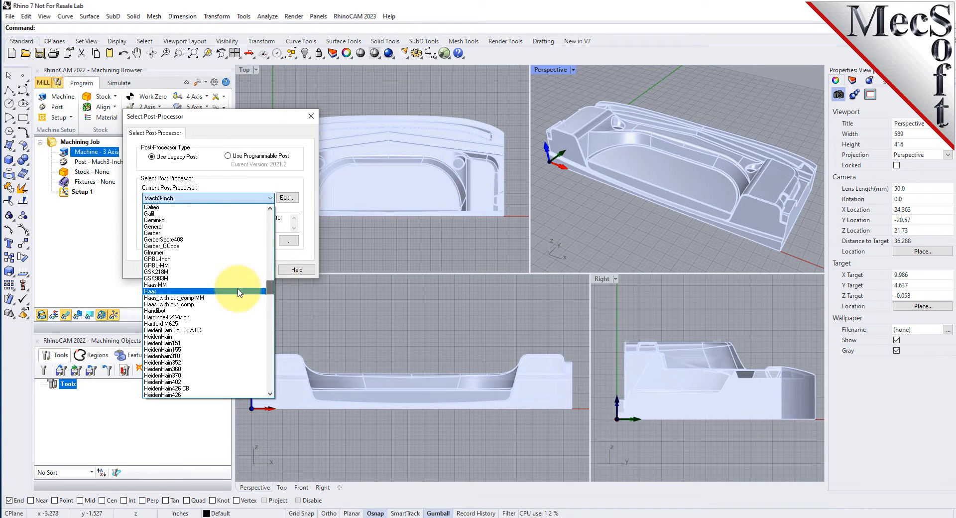
{"action": "left_click", "coordinate": [149, 293]}
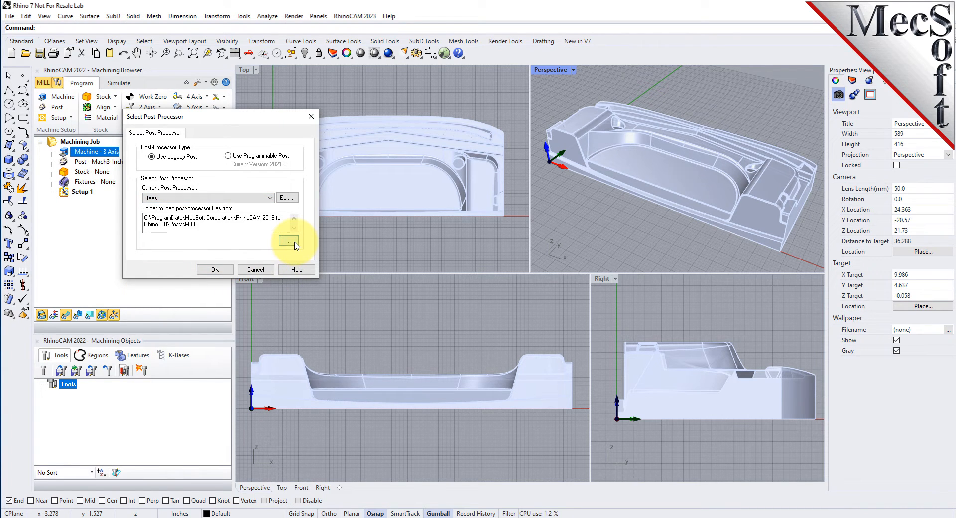
{"action": "left_click", "coordinate": [215, 269]}
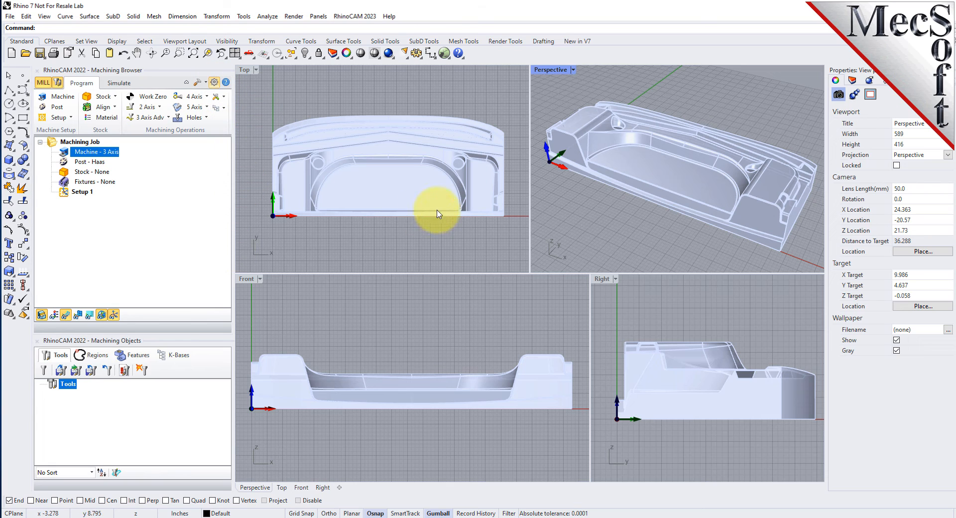
Choose .nc as the posted file extension in the post-processor preferences and apply the preferences
{"action": "left_click", "coordinate": [369, 241]}
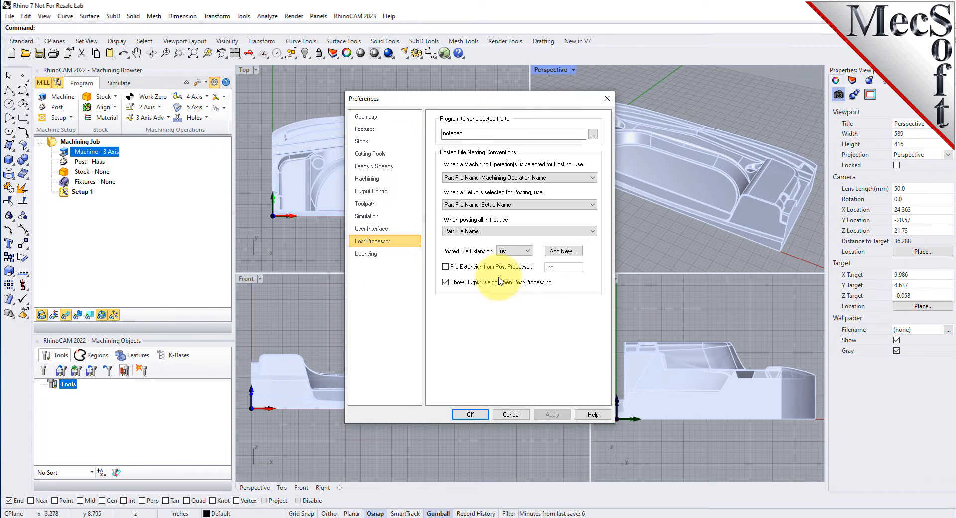
{"action": "left_click", "coordinate": [513, 250]}
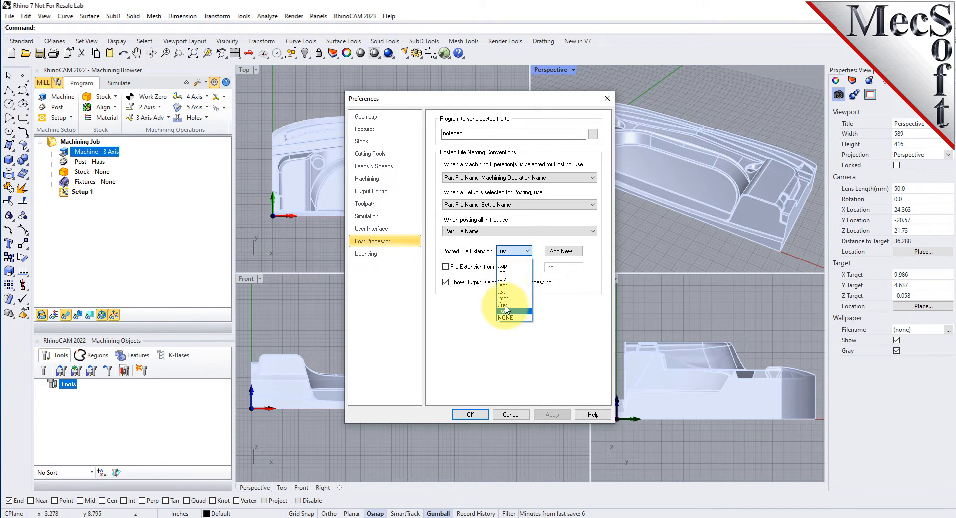
{"action": "left_click", "coordinate": [505, 259]}
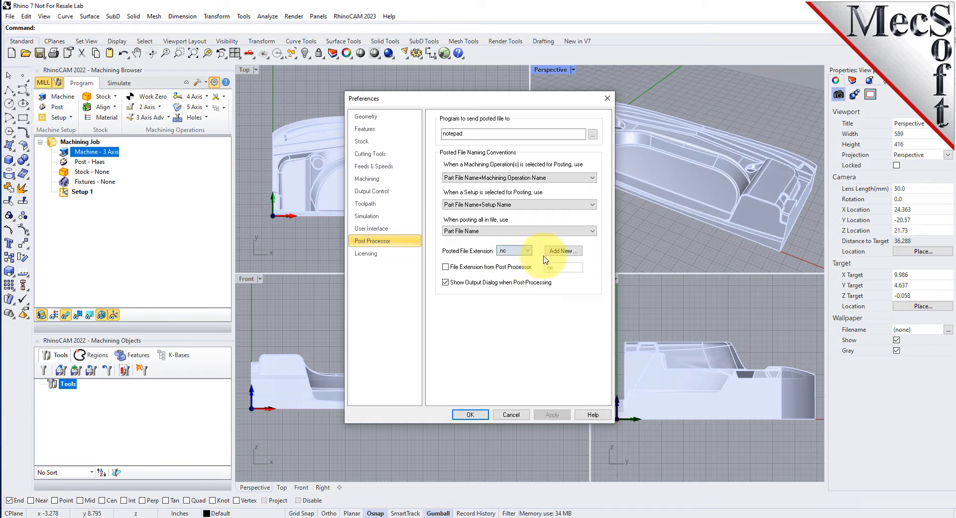
{"action": "left_click", "coordinate": [470, 415]}
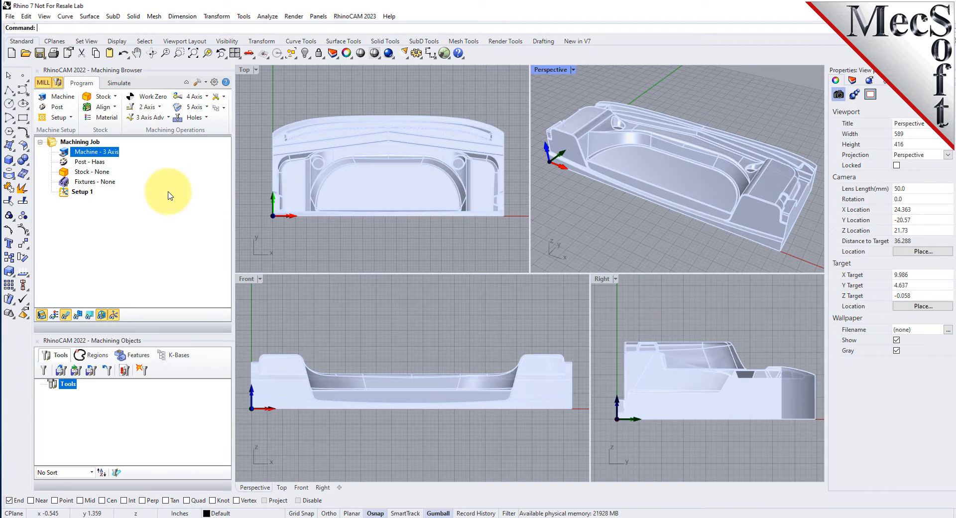
{"action": "left_click", "coordinate": [83, 161]}
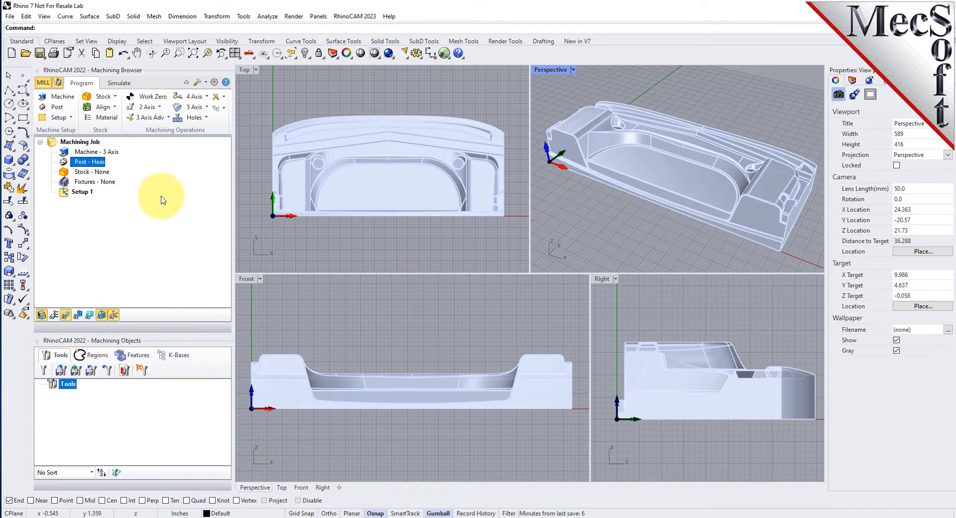
Select Setup 1 and examine the coordinate triad at the part's corner by toggling the coordinate system displays
{"action": "left_click", "coordinate": [79, 191]}
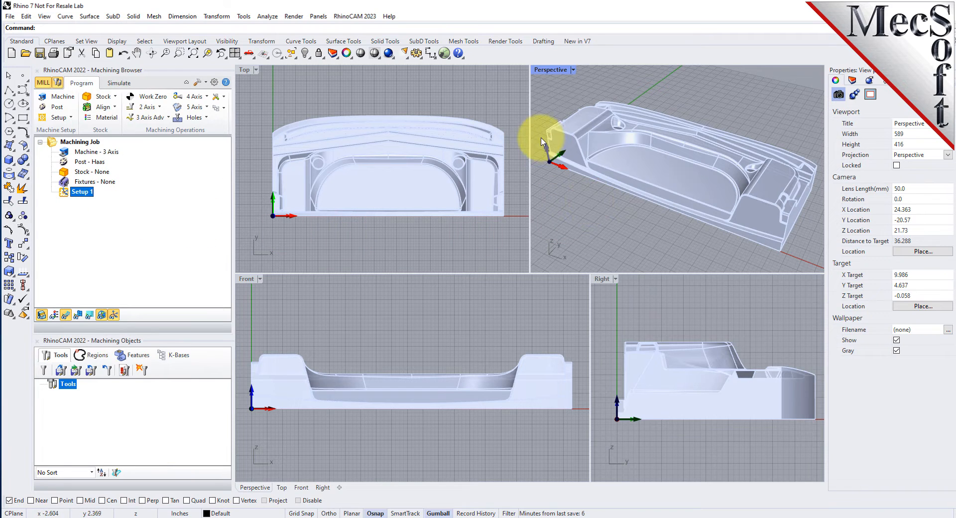
{"action": "scroll", "coordinate": [603, 147], "scroll_direction": "up", "scroll_amount": 5}
{"action": "scroll", "coordinate": [539, 173], "scroll_direction": "up", "scroll_amount": 3}
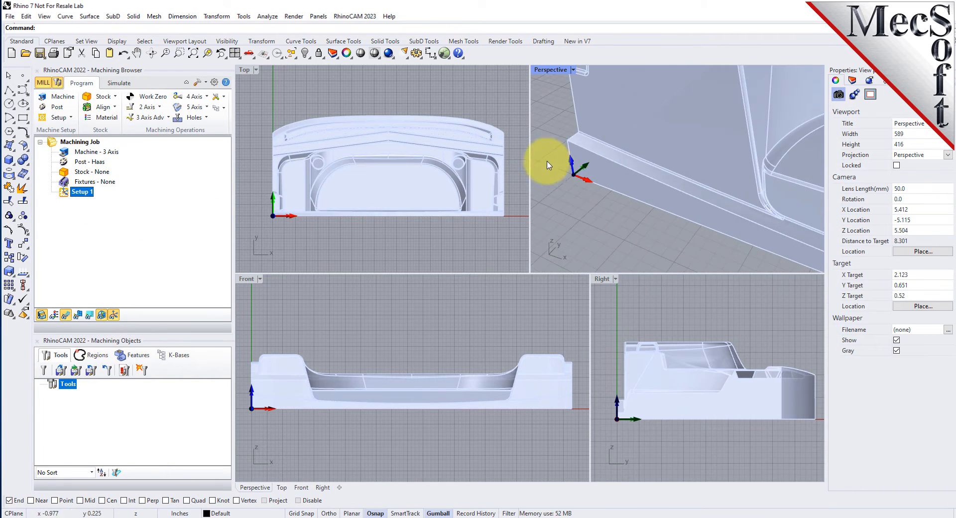
{"action": "left_click", "coordinate": [102, 316]}
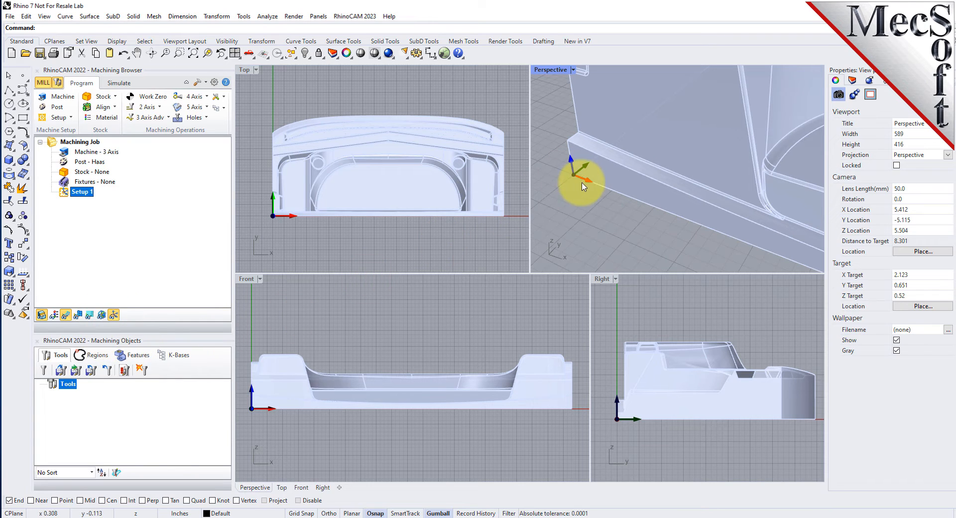
{"action": "left_click", "coordinate": [109, 315]}
{"action": "left_click", "coordinate": [110, 315]}
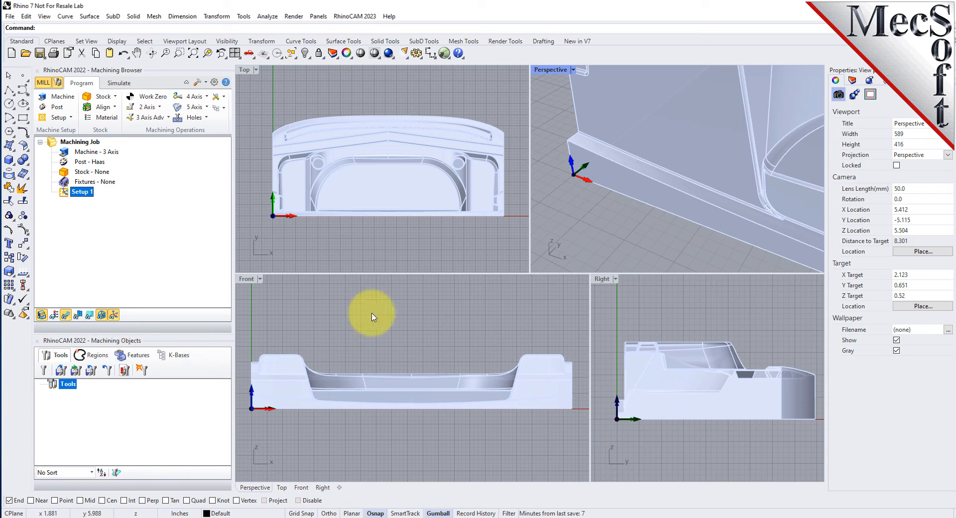
{"action": "scroll", "coordinate": [617, 170], "scroll_direction": "down", "scroll_amount": 10}
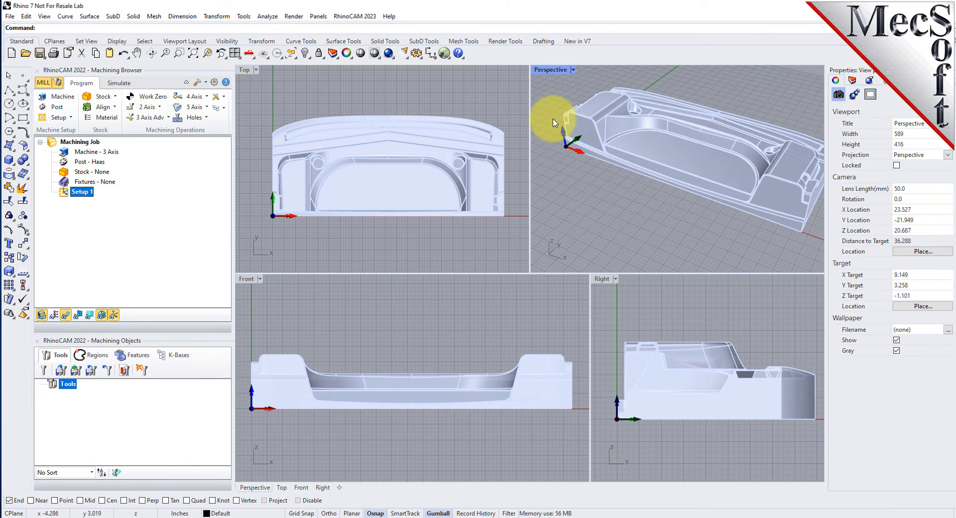
Start a box stock for the machining job and take its dimensions from the model's bounding box
{"action": "scroll", "coordinate": [561, 175], "scroll_direction": "down", "scroll_amount": 2}
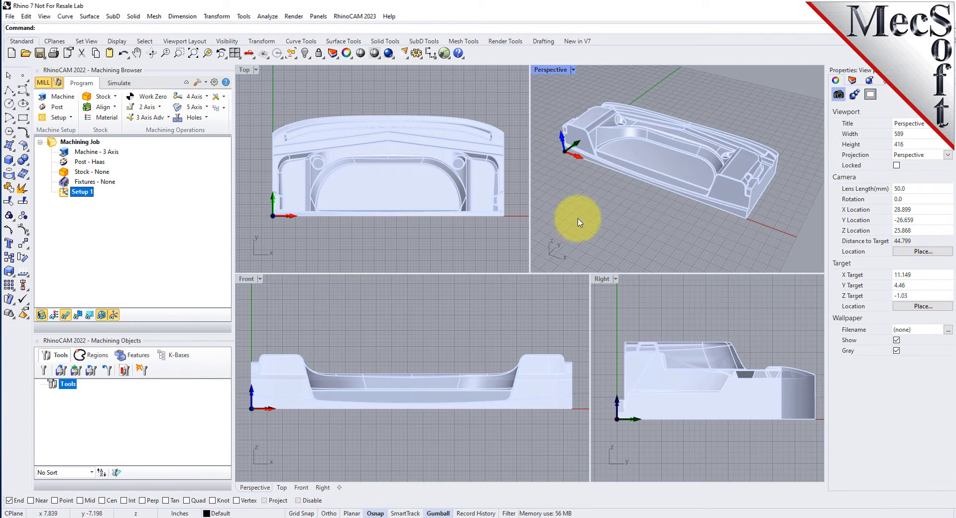
{"action": "left_click", "coordinate": [115, 98]}
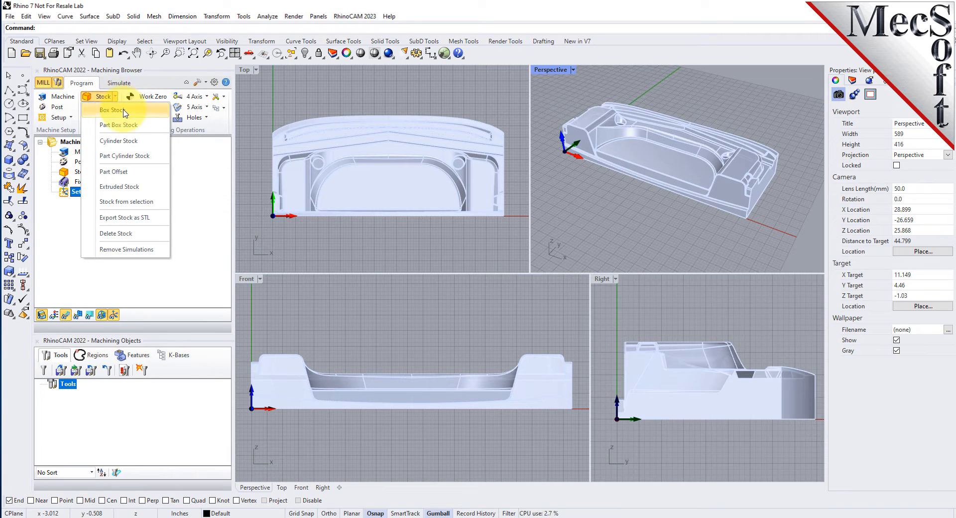
{"action": "left_click", "coordinate": [123, 111]}
{"action": "left_click_drag", "start_coordinate": [164, 84], "coordinate": [194, 116]}
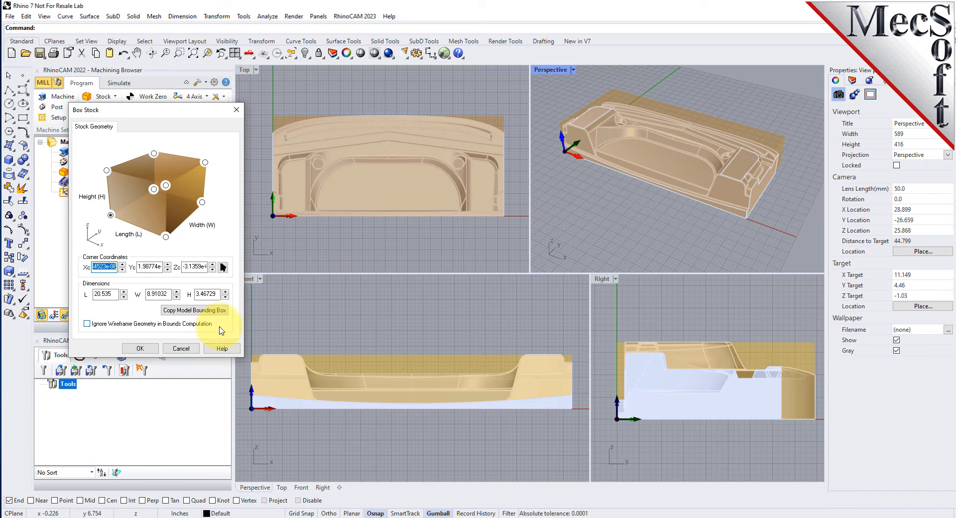
{"action": "left_click", "coordinate": [198, 313]}
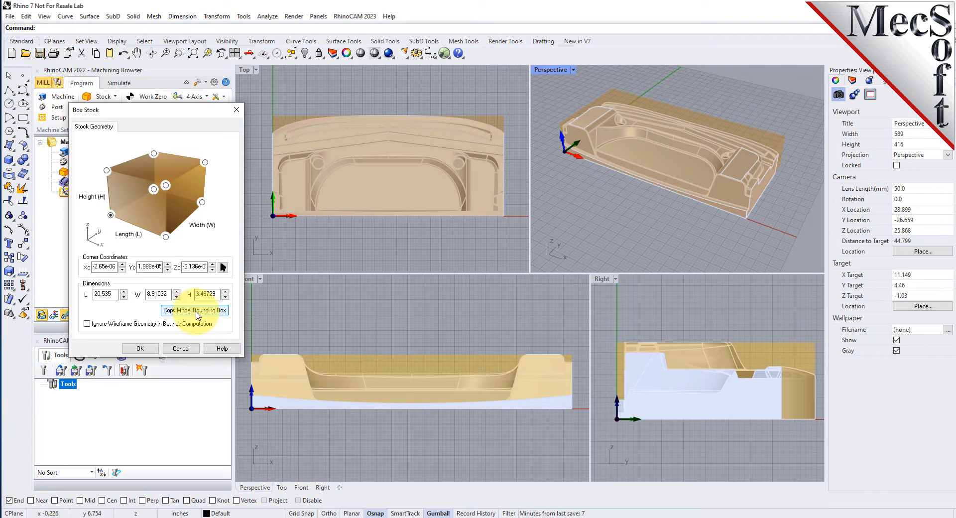
Set the box stock's height to 3.75 inches, measured from its lower south-west corner, and create the stock
{"action": "double_click", "coordinate": [106, 294]}
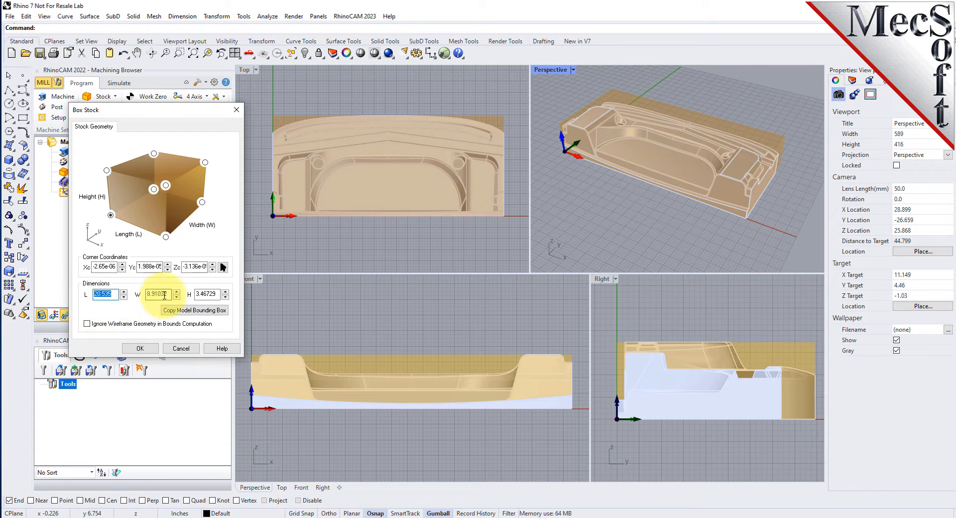
{"action": "left_click_drag", "start_coordinate": [168, 294], "coordinate": [141, 296]}
{"action": "left_click_drag", "start_coordinate": [216, 294], "coordinate": [195, 295]}
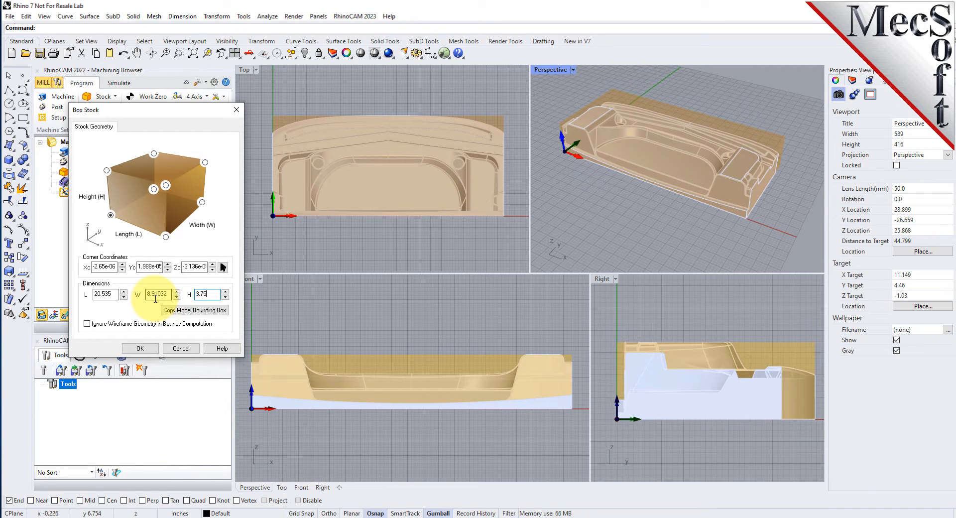
{"action": "left_click", "coordinate": [112, 215]}
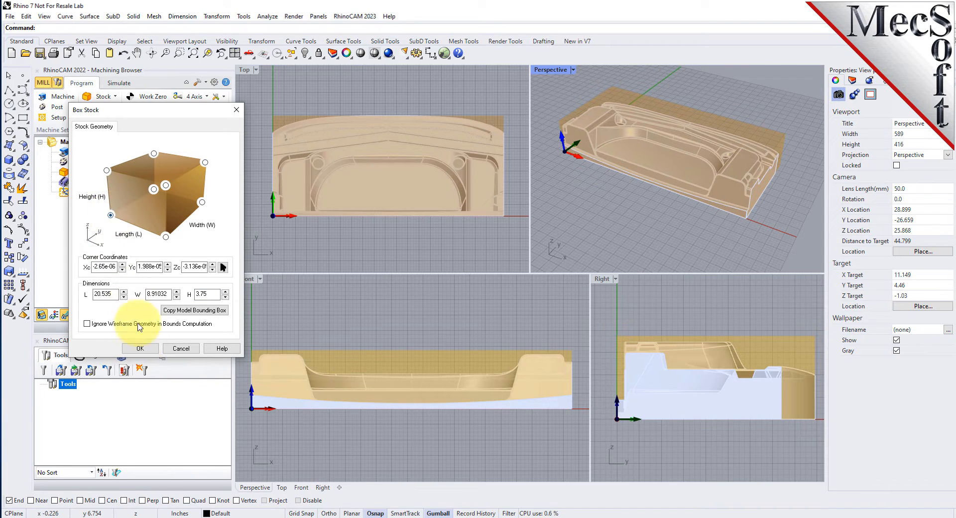
{"action": "left_click", "coordinate": [140, 348]}
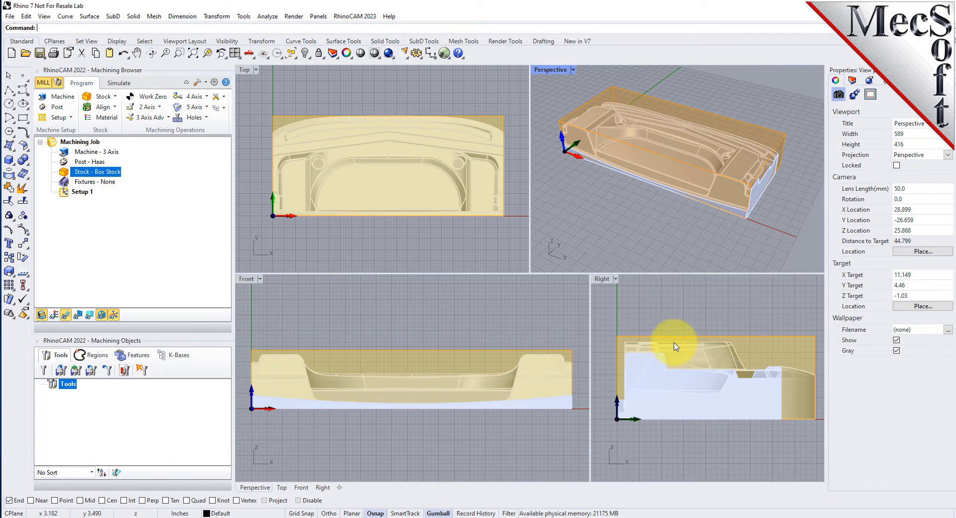
Examine the extra stock above the part by toggling the stock display and inspecting the Right view closely
{"action": "left_click", "coordinate": [42, 315]}
{"action": "left_click", "coordinate": [42, 316]}
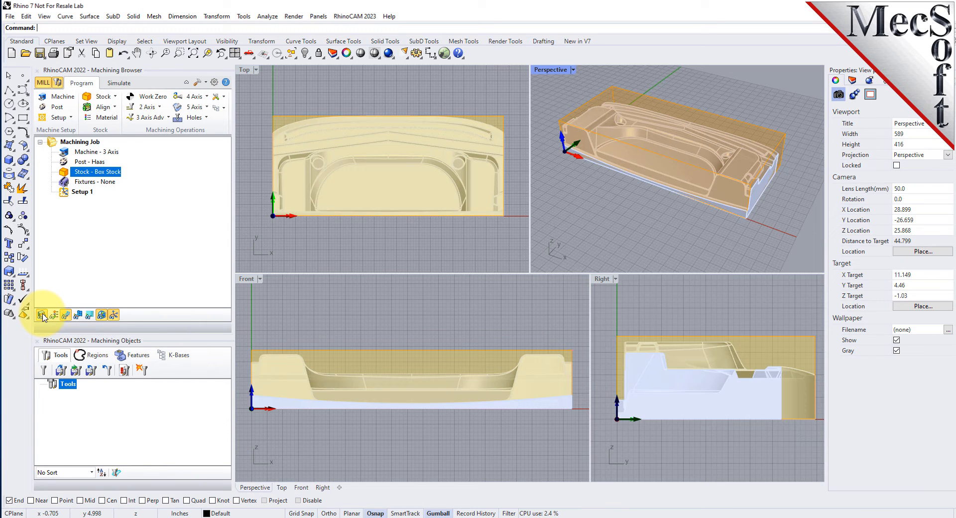
{"action": "left_click", "coordinate": [43, 315]}
{"action": "left_click", "coordinate": [42, 315]}
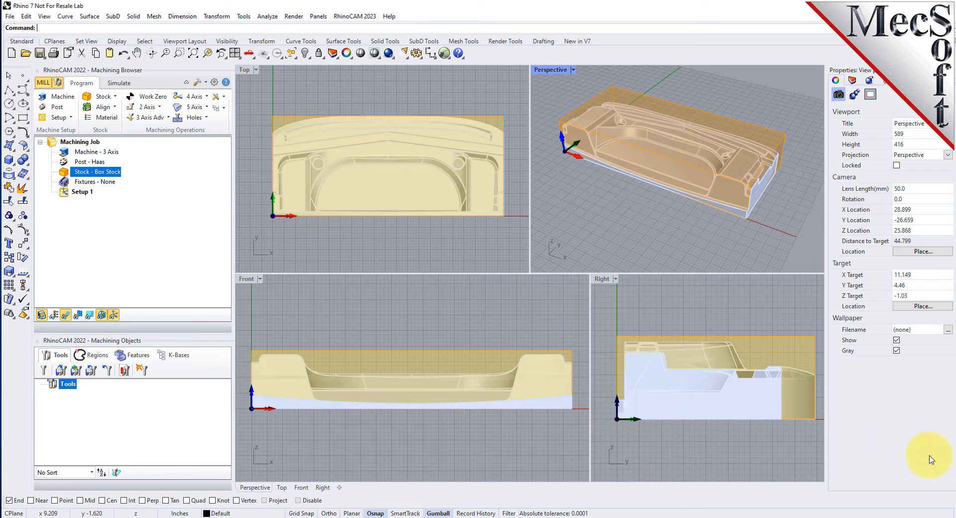
{"action": "scroll", "coordinate": [629, 391], "scroll_direction": "up", "scroll_amount": 5}
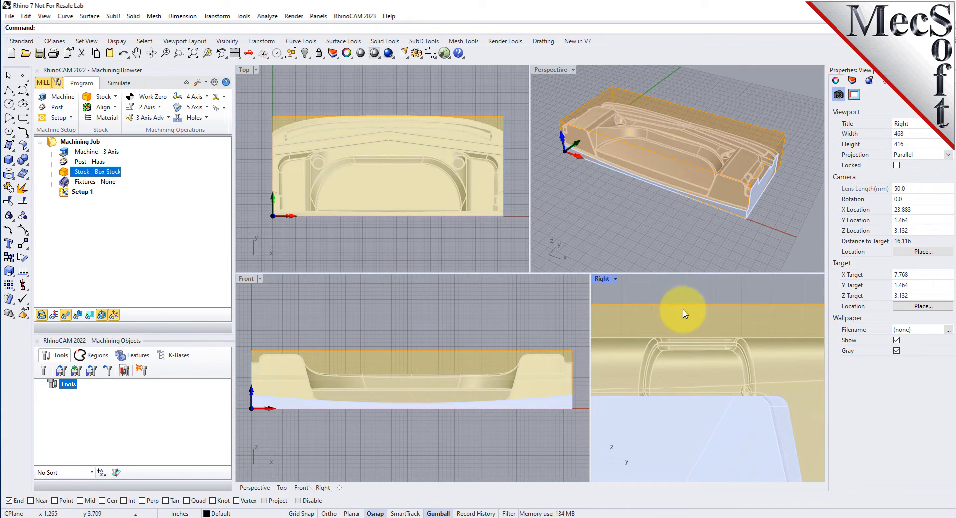
{"action": "scroll", "coordinate": [665, 359], "scroll_direction": "down", "scroll_amount": 2}
{"action": "scroll", "coordinate": [642, 359], "scroll_direction": "down", "scroll_amount": 3}
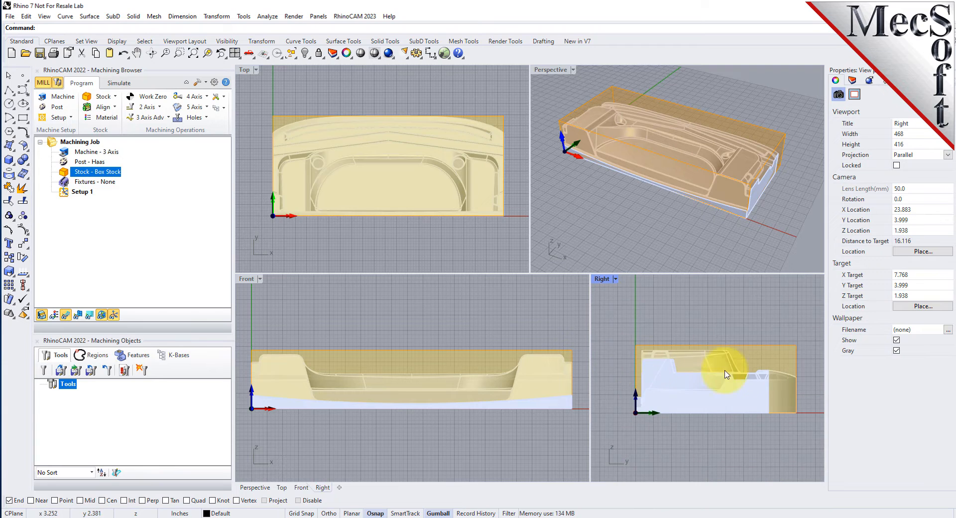
{"action": "scroll", "coordinate": [785, 376], "scroll_direction": "up", "scroll_amount": 2}
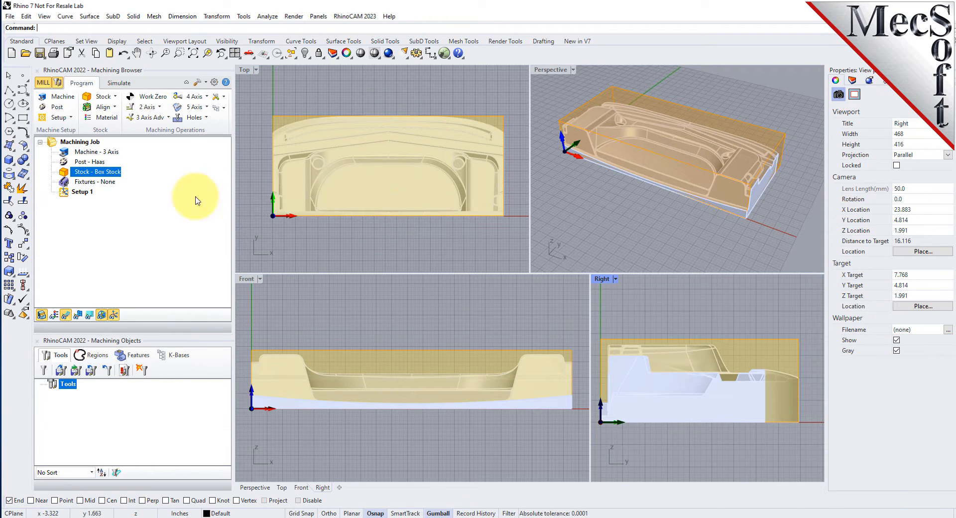
Align the stock about the part with Bottom as the Z alignment and Center as the XY alignment
{"action": "left_click", "coordinate": [103, 106]}
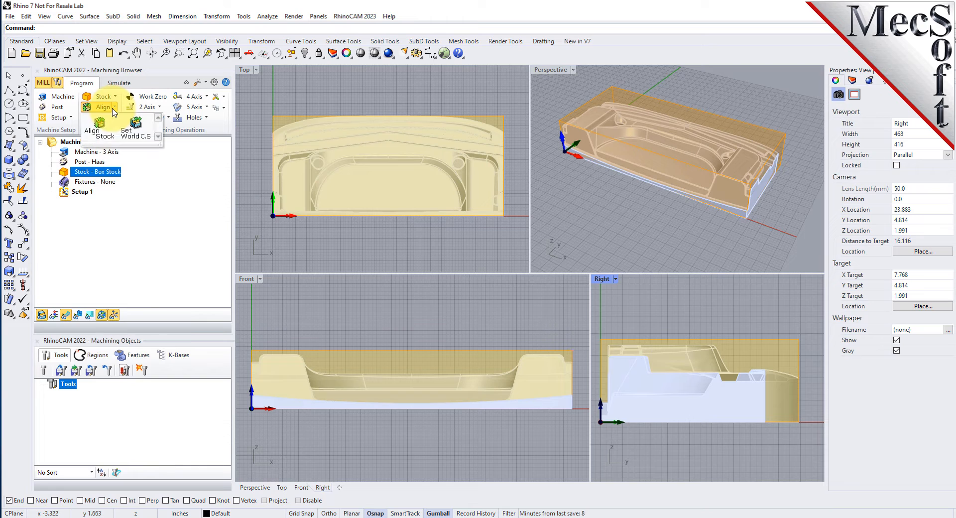
{"action": "left_click", "coordinate": [106, 132]}
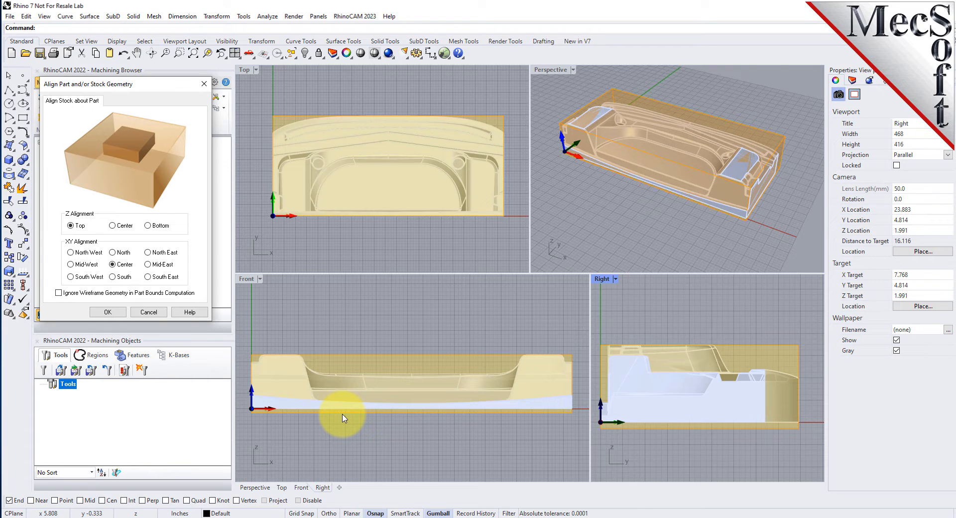
{"action": "left_click", "coordinate": [148, 226]}
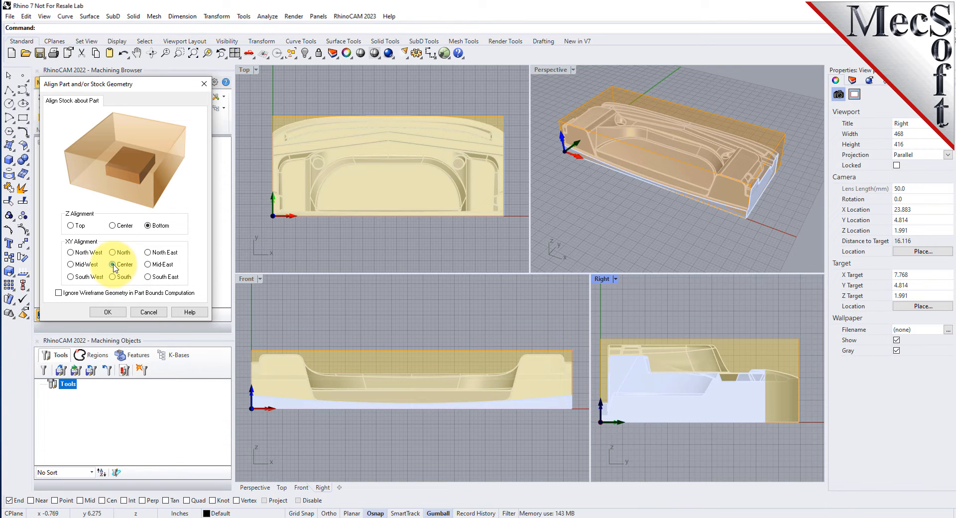
{"action": "left_click", "coordinate": [108, 312]}
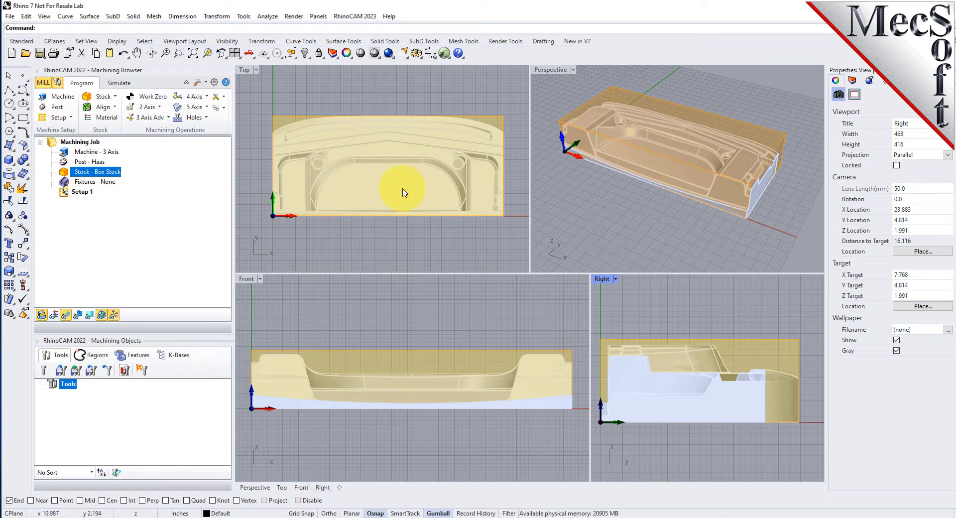
Assign ALUMINUM - 6061 from FeedsSpeedsDataINCH.xml as the stock material
{"action": "right_click_drag", "start_coordinate": [742, 149], "coordinate": [679, 21]}
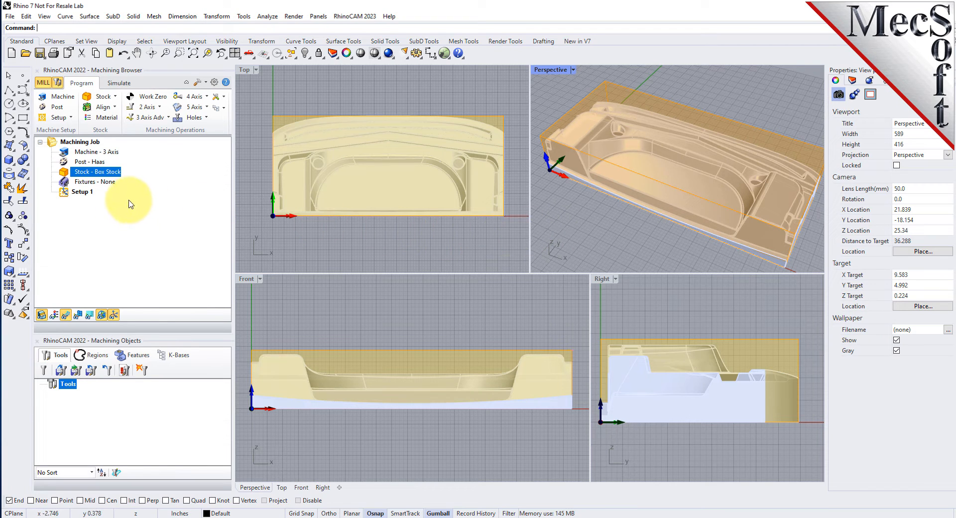
{"action": "left_click", "coordinate": [113, 121]}
{"action": "left_click_drag", "start_coordinate": [131, 89], "coordinate": [175, 131]}
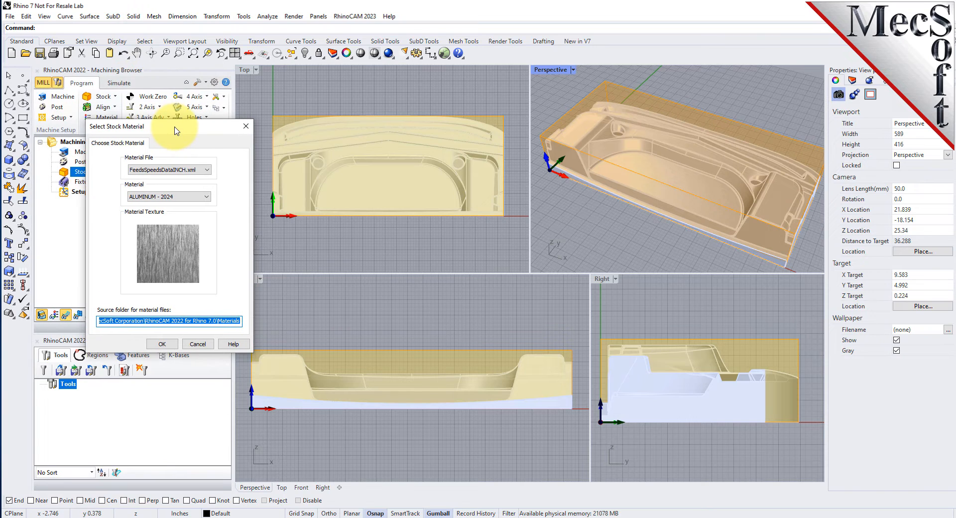
{"action": "left_click", "coordinate": [195, 197]}
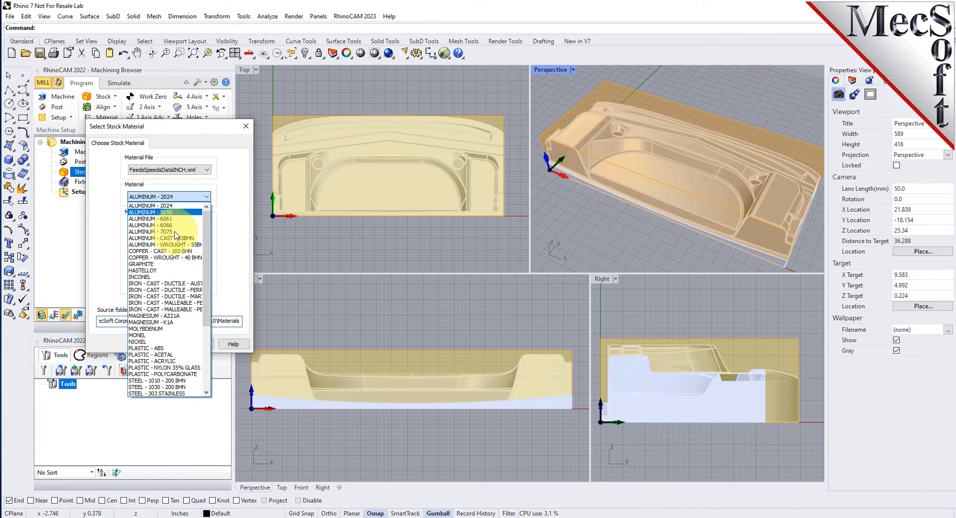
{"action": "left_click", "coordinate": [151, 219]}
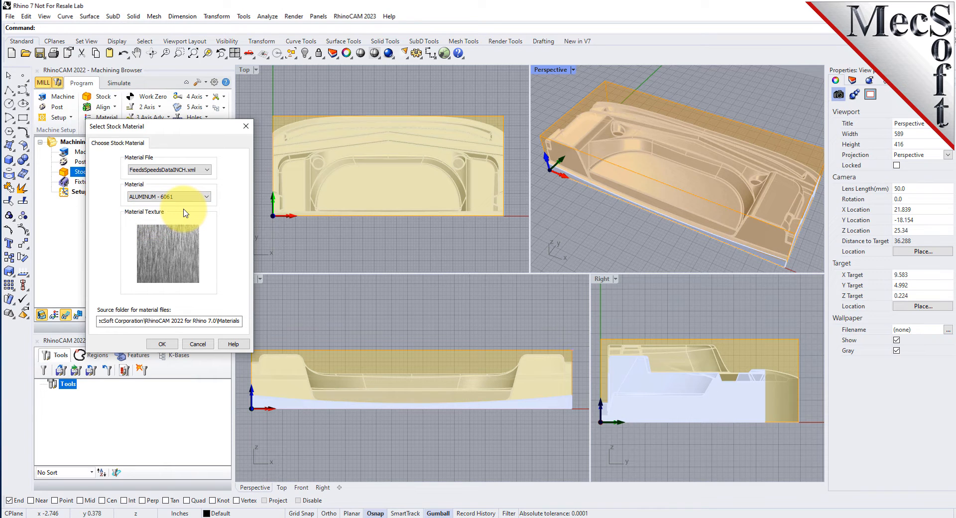
{"action": "left_click", "coordinate": [163, 344]}
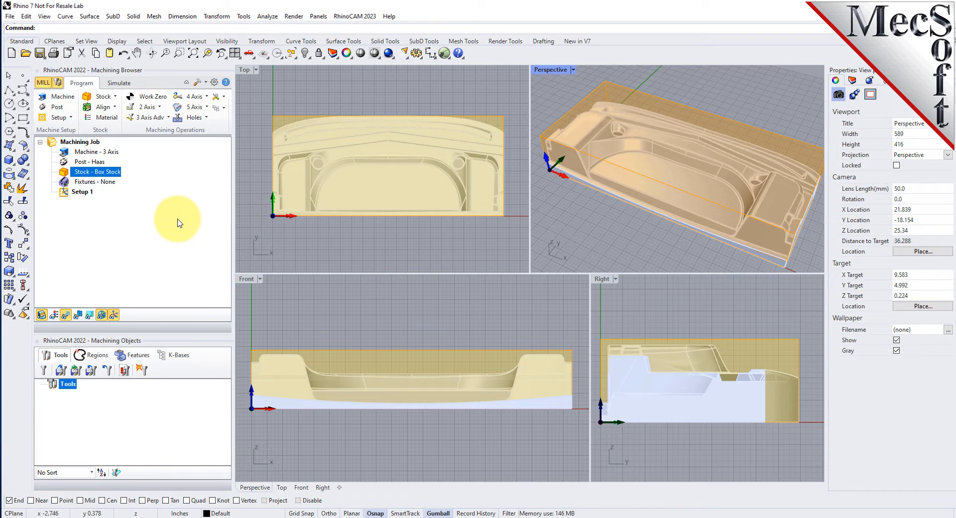
Examine the stock with its material texture displayed in the Perspective view, and turn the texture display back off
{"action": "left_click", "coordinate": [54, 315]}
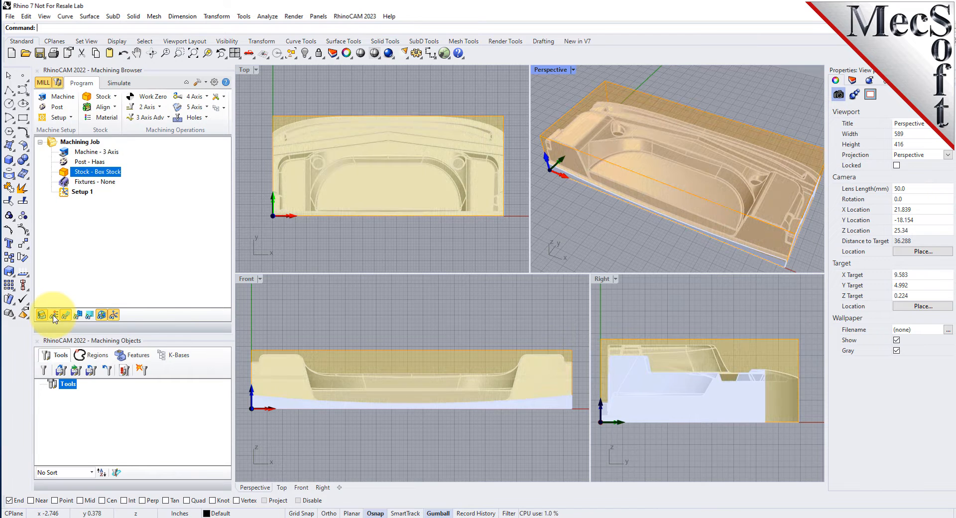
{"action": "left_click", "coordinate": [53, 315]}
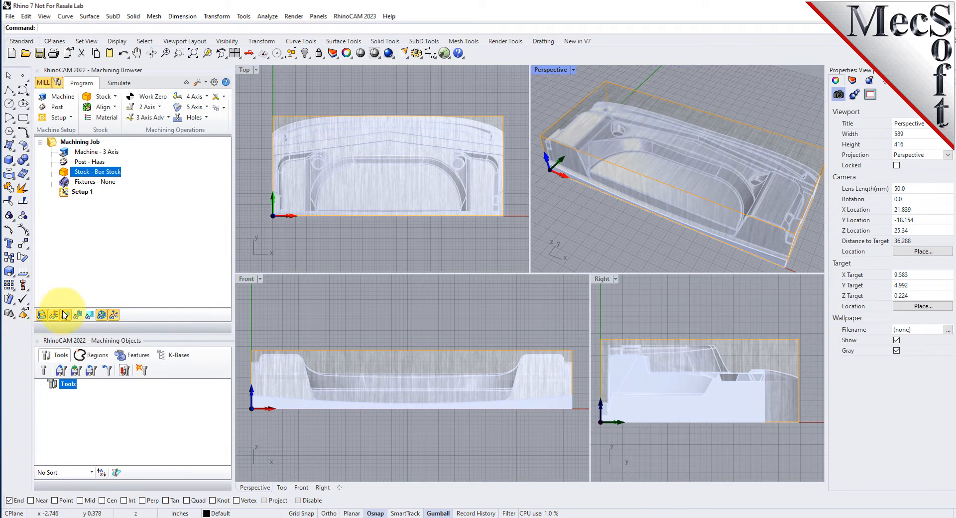
{"action": "right_click_drag", "start_coordinate": [685, 174], "coordinate": [682, 145]}
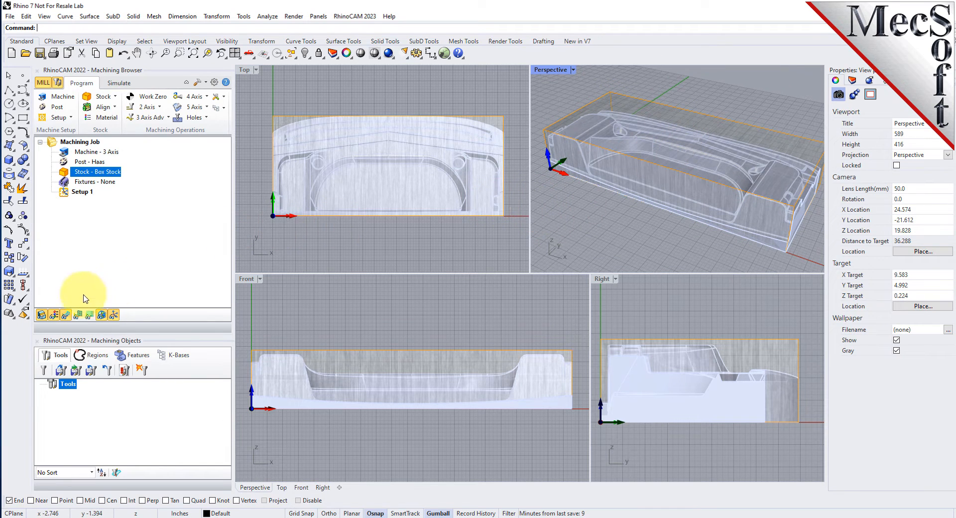
{"action": "left_click", "coordinate": [53, 314]}
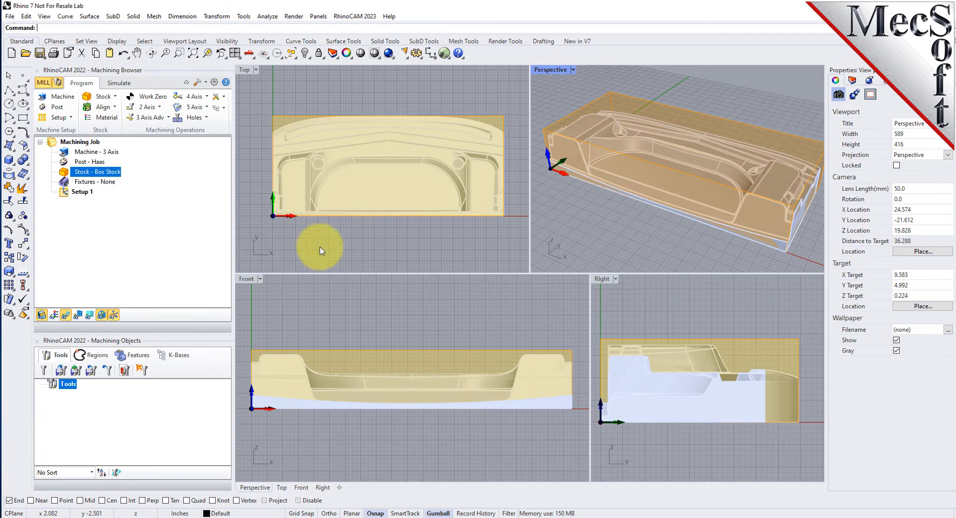
Maximize the Perspective view and set the world coordinate origin to the stock box's Highest Z face at the South West corner
{"action": "double_click", "coordinate": [553, 71]}
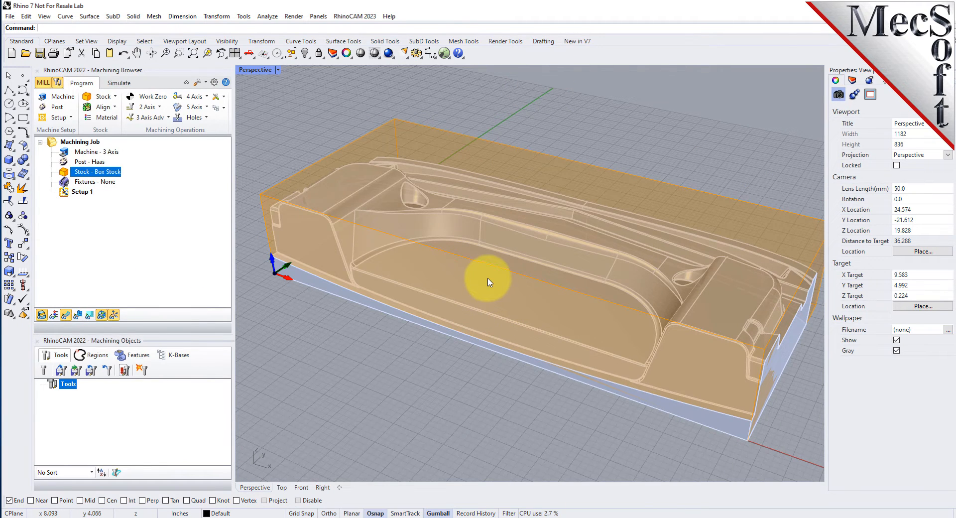
{"action": "scroll", "coordinate": [507, 219], "scroll_direction": "down", "scroll_amount": 2}
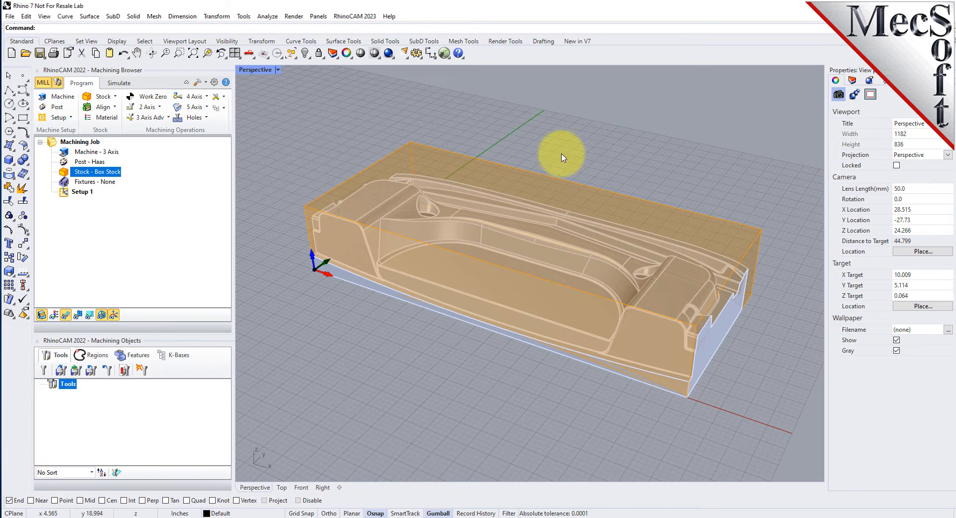
{"action": "left_click", "coordinate": [112, 112]}
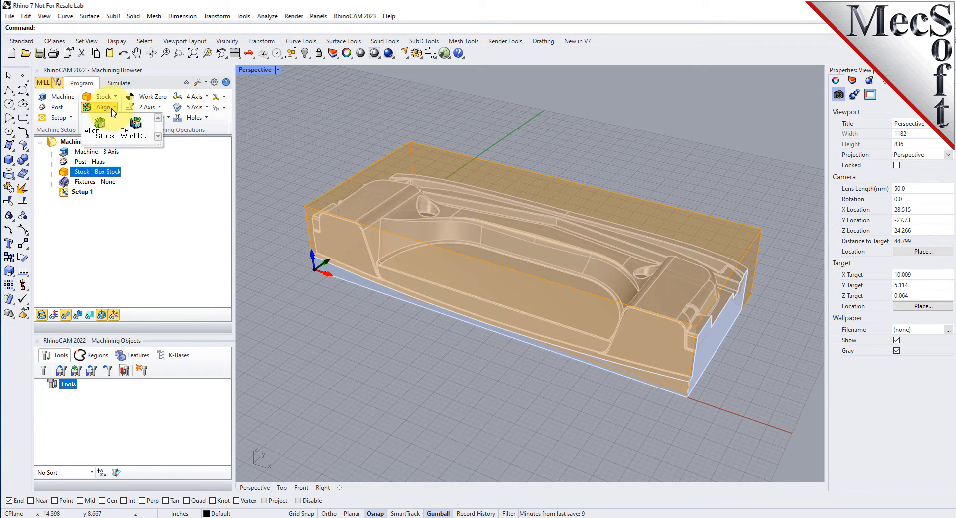
{"action": "left_click", "coordinate": [136, 126]}
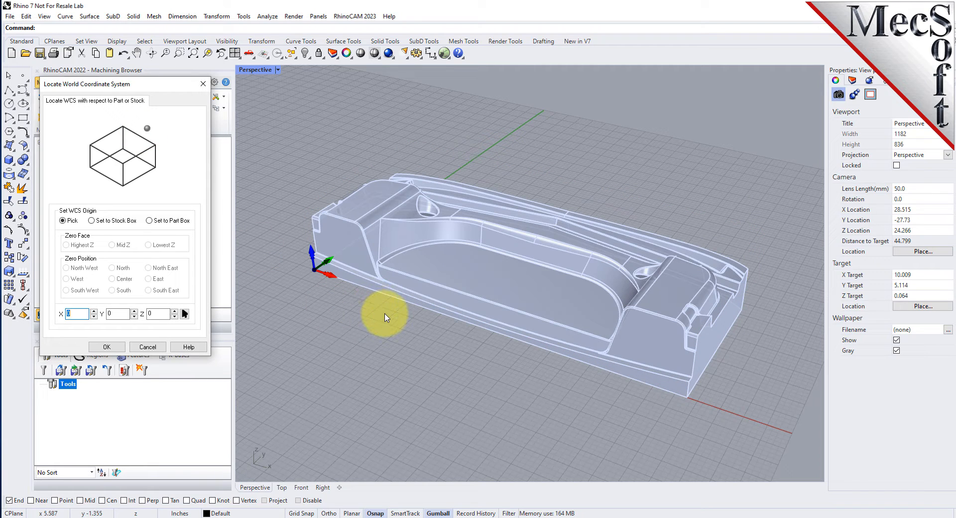
{"action": "left_click", "coordinate": [112, 221]}
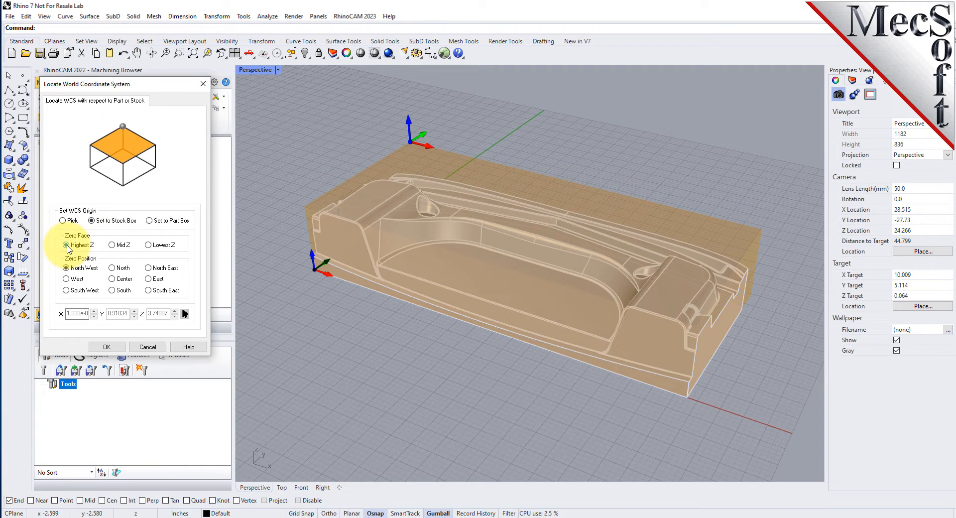
{"action": "left_click", "coordinate": [66, 291]}
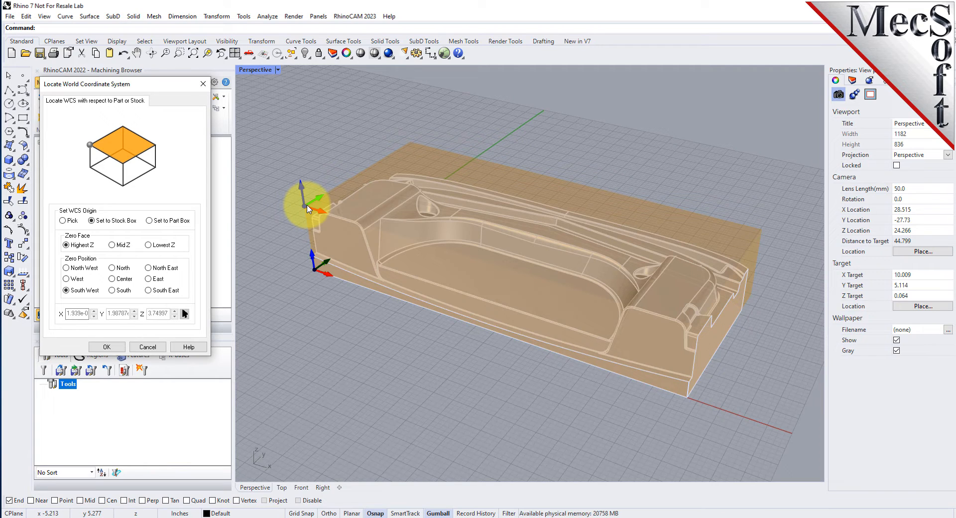
{"action": "left_click", "coordinate": [106, 346]}
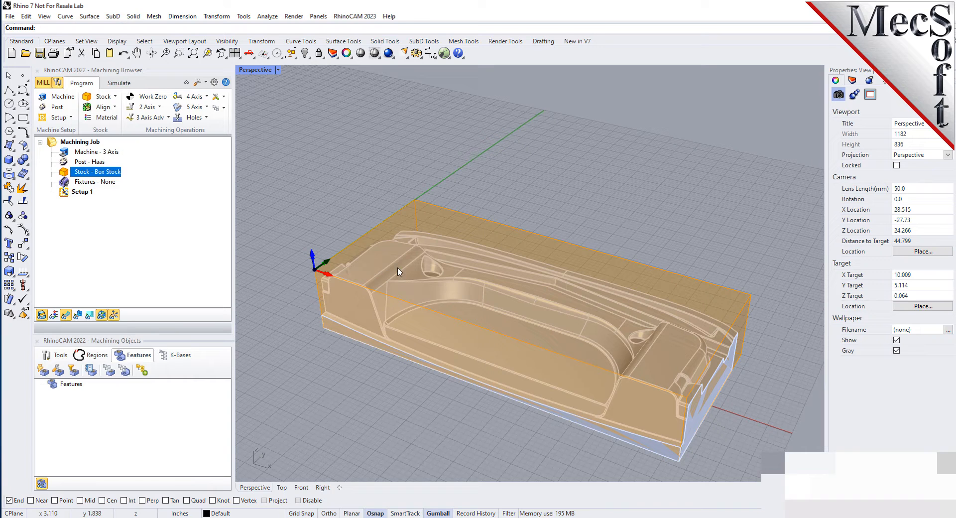
{"action": "scroll", "coordinate": [486, 252], "scroll_direction": "up", "scroll_amount": 2}
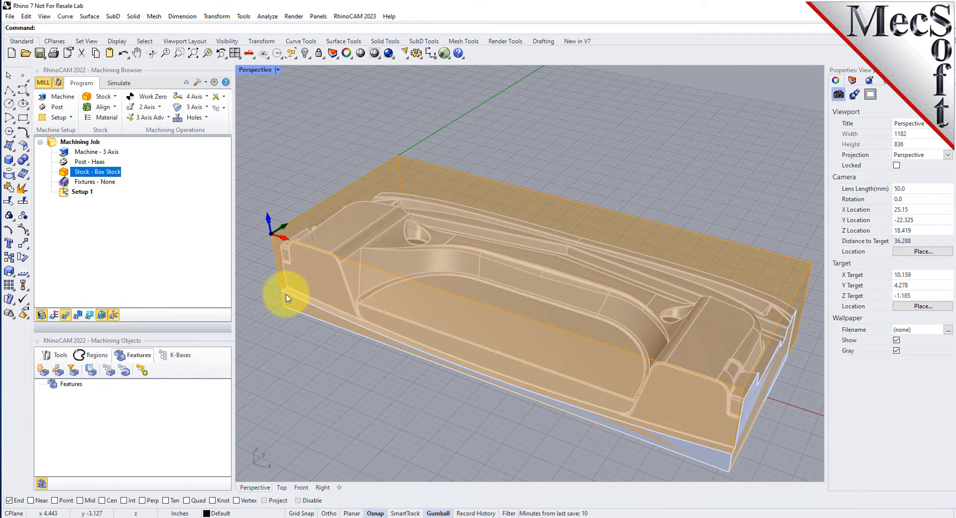
Load the machining tools from the 3AxisIntroductionTutorial.vkb library into the session
{"action": "left_click", "coordinate": [64, 357]}
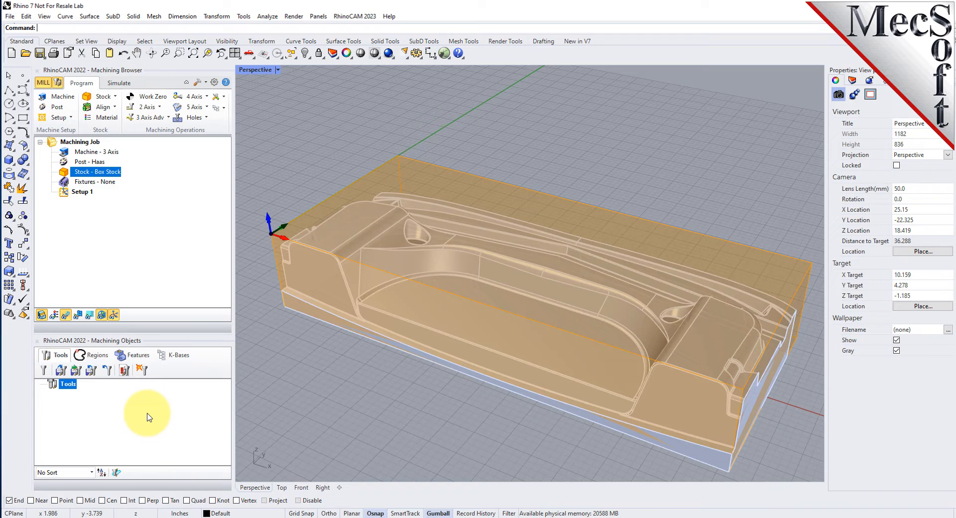
{"action": "left_click", "coordinate": [61, 371]}
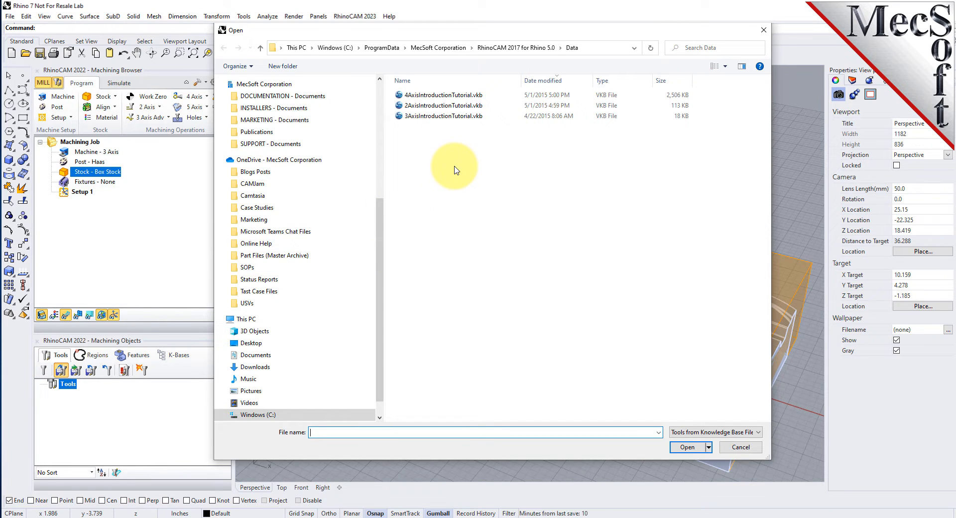
{"action": "left_click", "coordinate": [418, 116]}
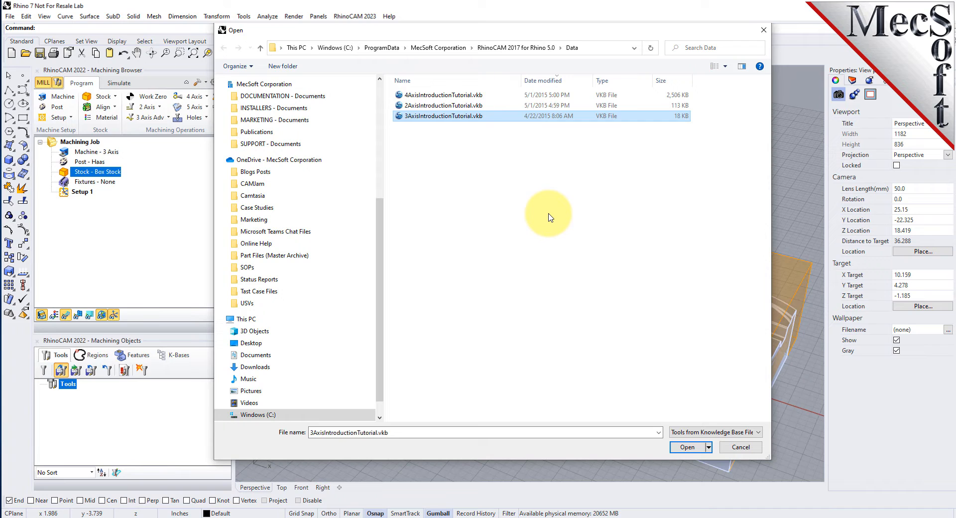
{"action": "left_click", "coordinate": [688, 447]}
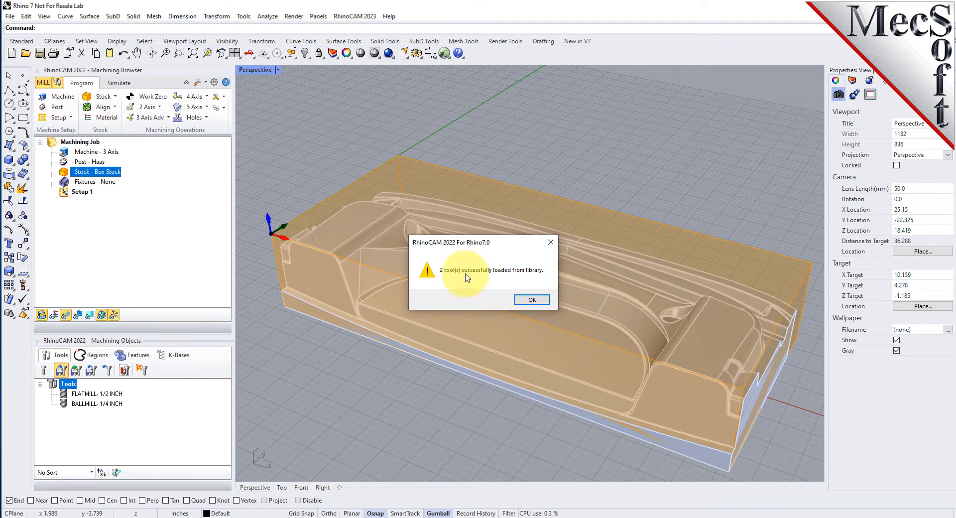
{"action": "left_click", "coordinate": [532, 299]}
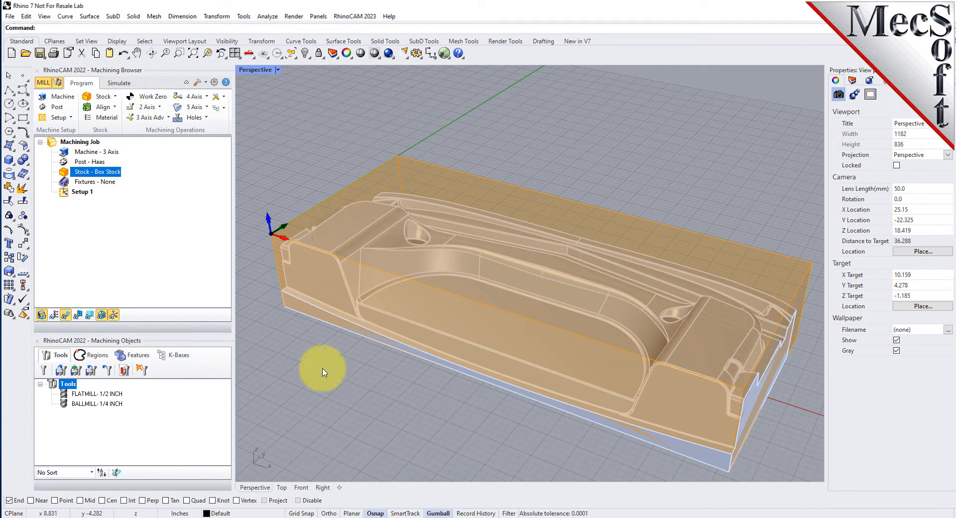
Examine the dimensions, properties and feeds and speeds of the loaded FLATMILL- 1/2 INCH and BALLMILL- 1/4 INCH tools
{"action": "left_click", "coordinate": [111, 393]}
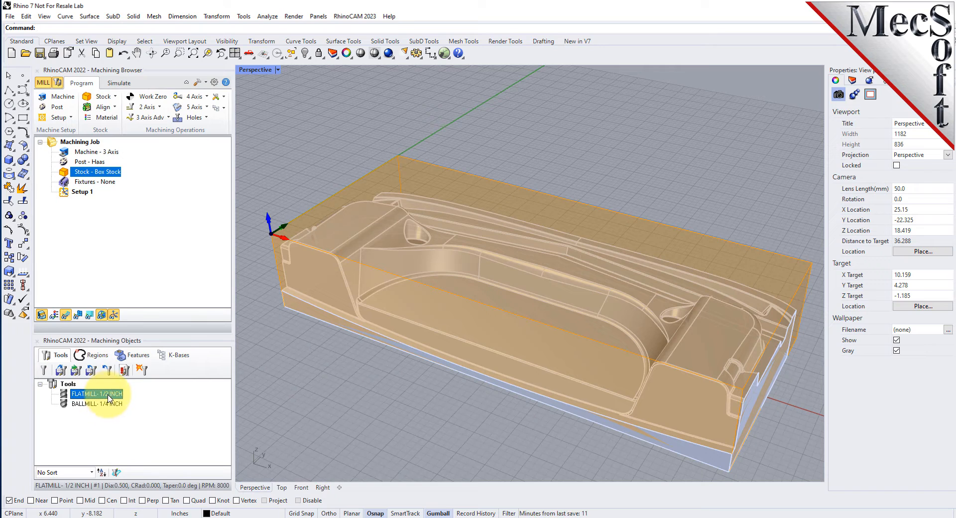
{"action": "left_click", "coordinate": [113, 404]}
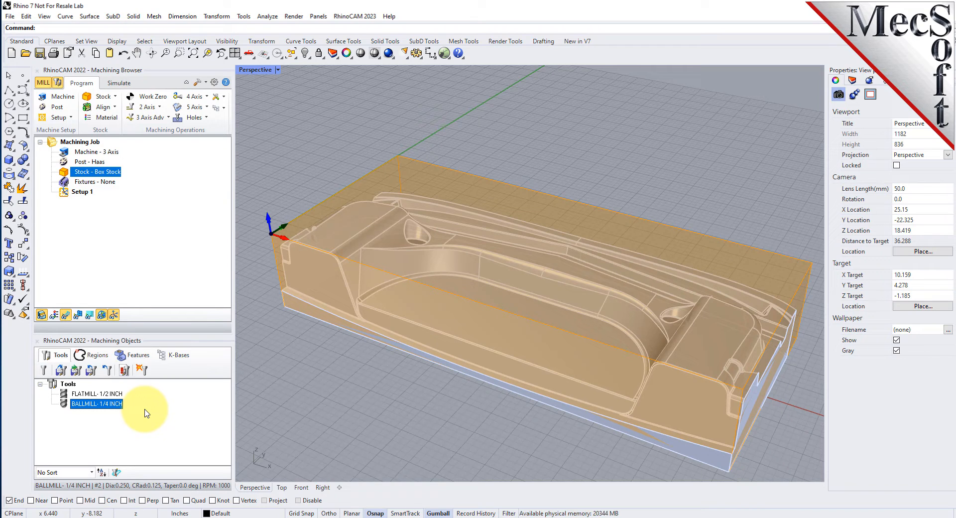
{"action": "left_click", "coordinate": [117, 395]}
{"action": "left_click", "coordinate": [66, 403]}
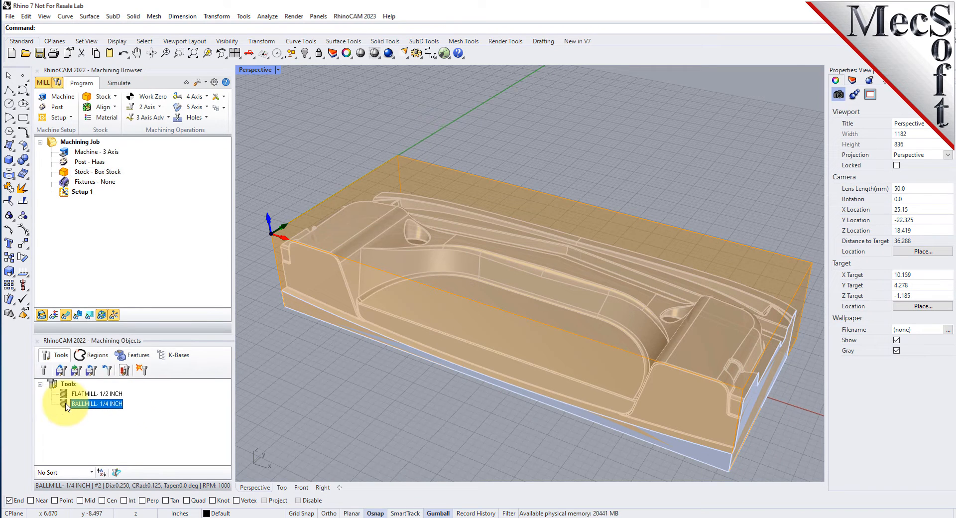
{"action": "double_click", "coordinate": [65, 403]}
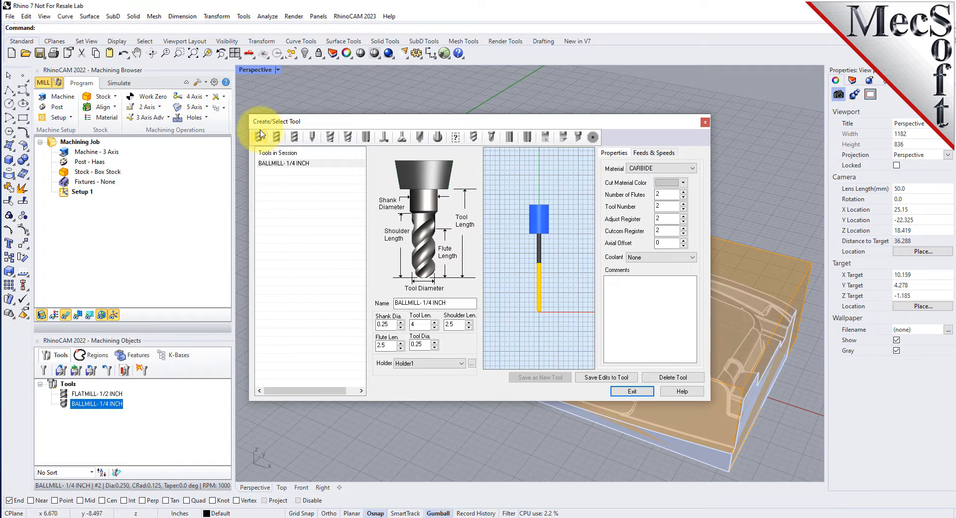
{"action": "left_click", "coordinate": [298, 164]}
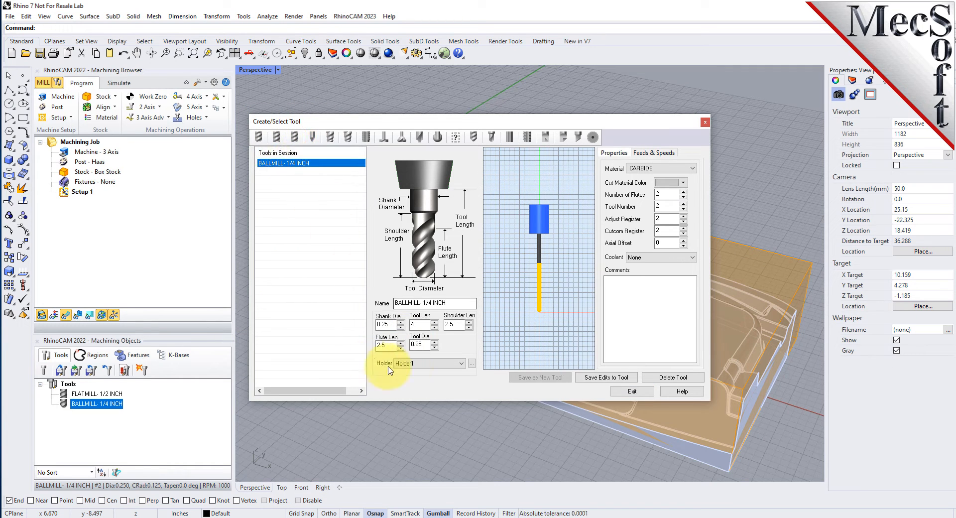
{"action": "left_click", "coordinate": [663, 154]}
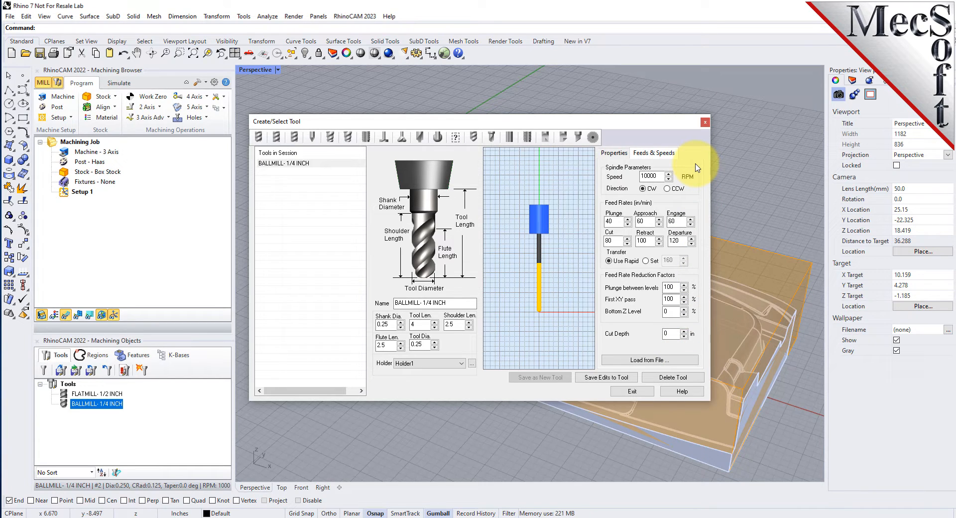
{"action": "left_click", "coordinate": [277, 139]}
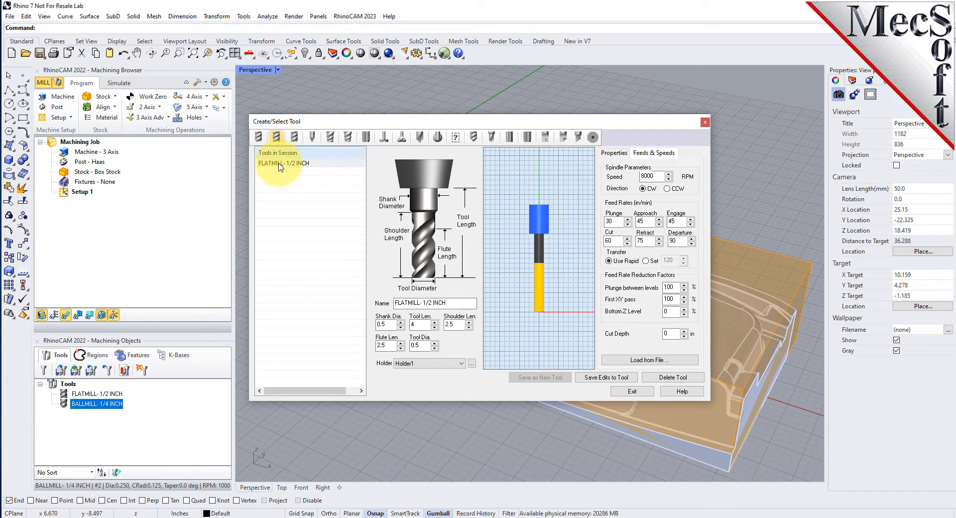
{"action": "left_click", "coordinate": [285, 164]}
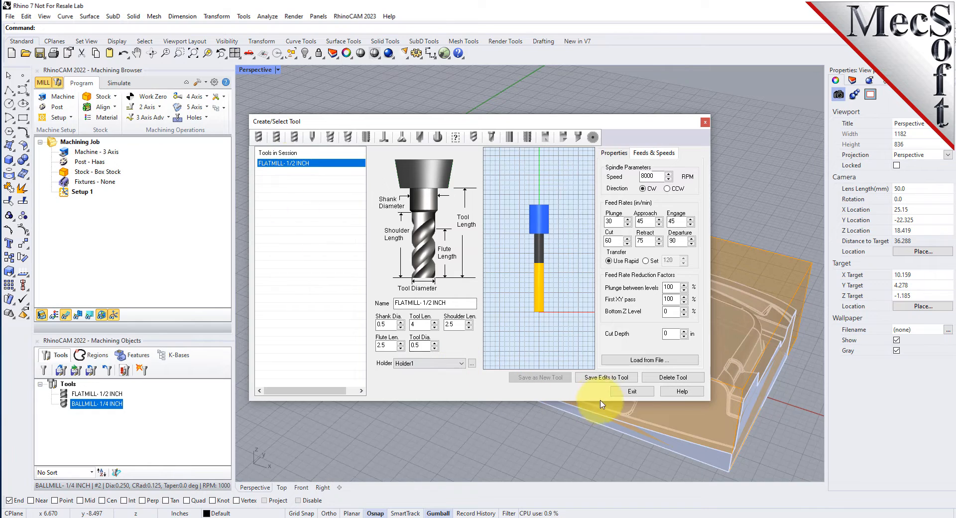
{"action": "left_click", "coordinate": [632, 391]}
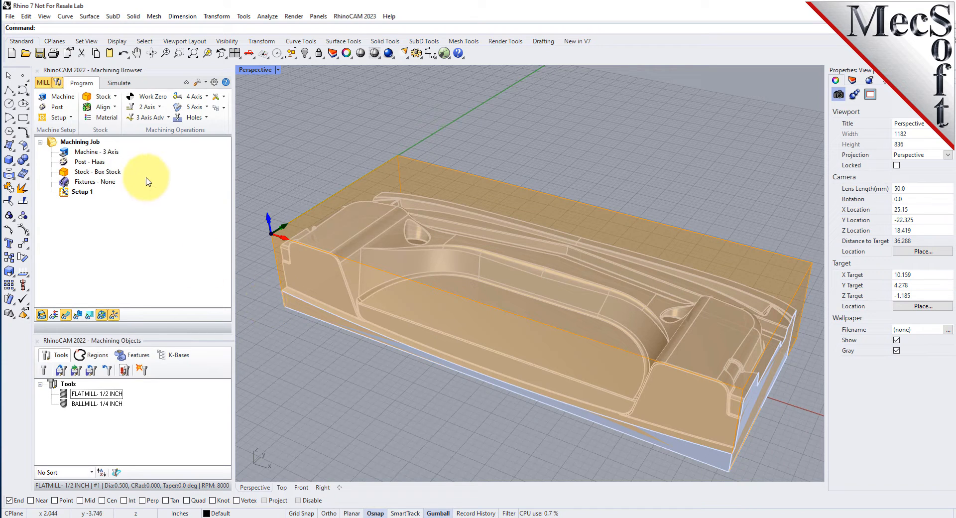
Start a 3-axis Horizontal Roughing operation and review its part regions, start points and part surfaces
{"action": "left_click", "coordinate": [152, 118]}
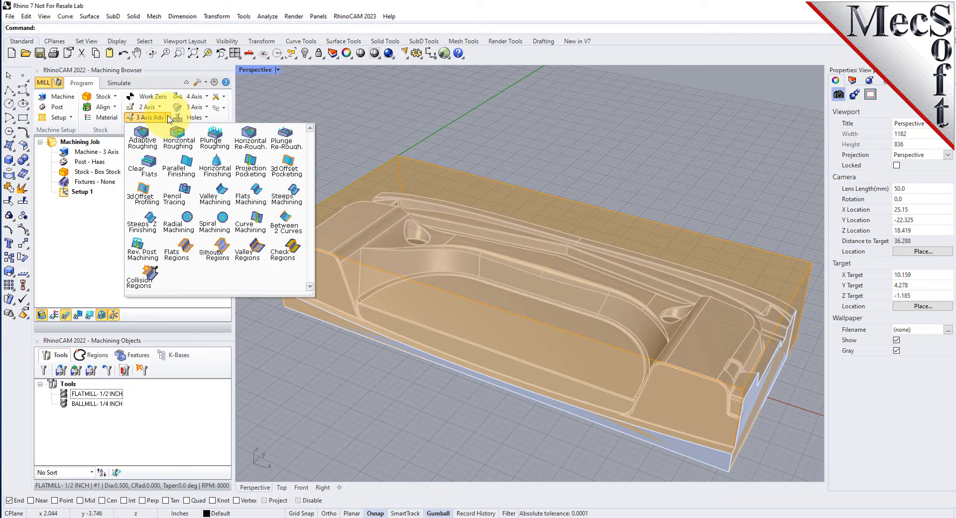
{"action": "left_click", "coordinate": [176, 145]}
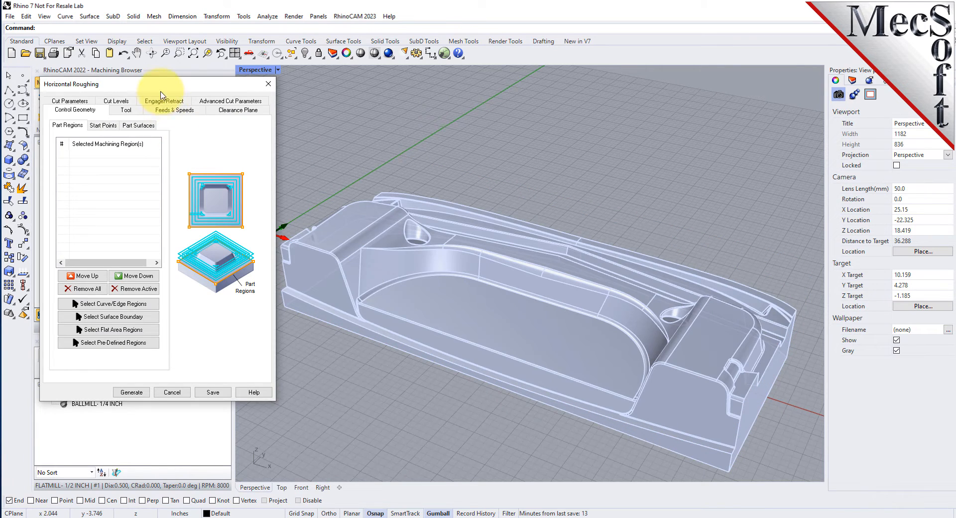
{"action": "left_click_drag", "start_coordinate": [150, 85], "coordinate": [204, 111]}
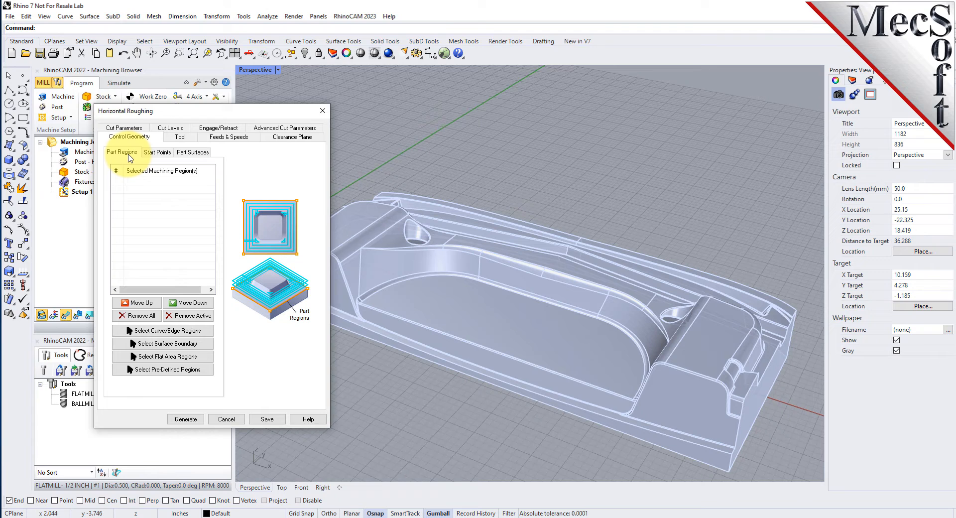
{"action": "left_click", "coordinate": [157, 151]}
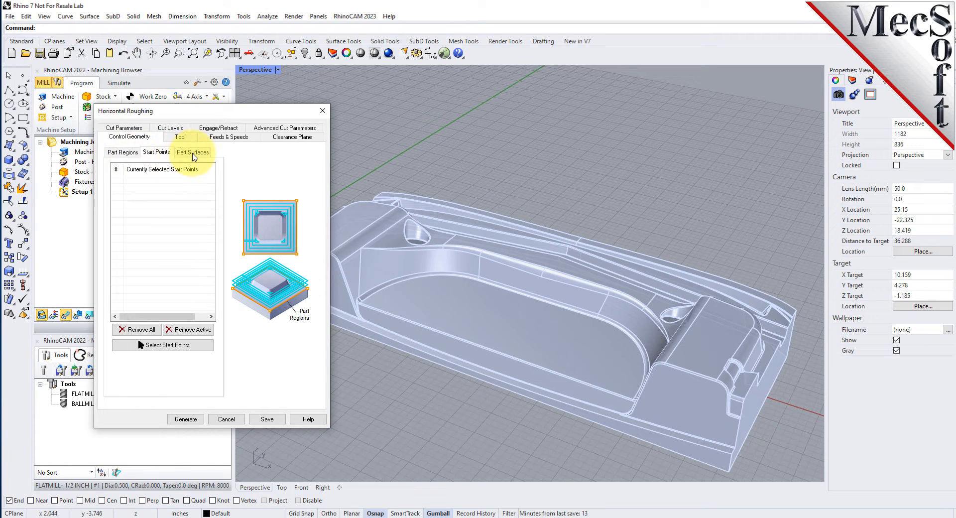
{"action": "left_click", "coordinate": [192, 152]}
{"action": "left_click", "coordinate": [124, 153]}
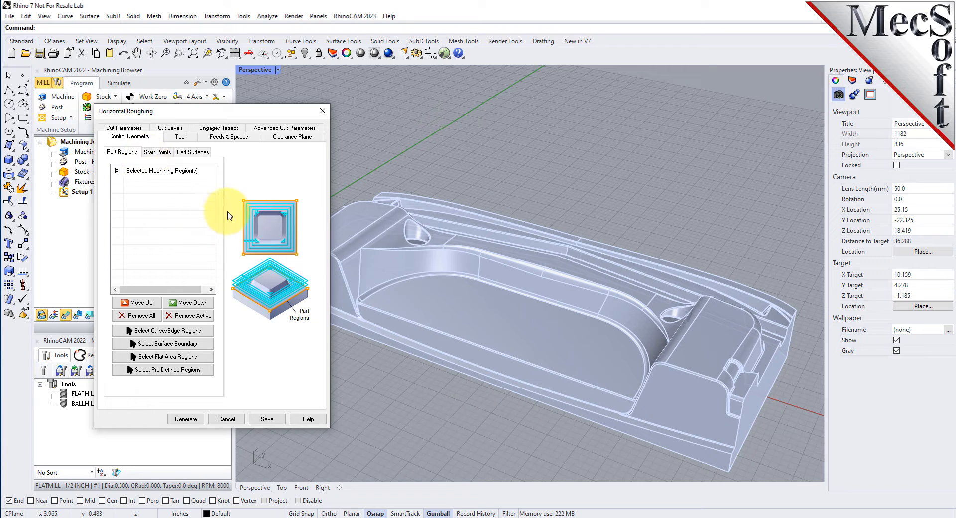
Load the roughing feeds and speeds from the FLATMILL- 1/2 INCH tool and check the clearance plane over the part
{"action": "left_click", "coordinate": [181, 138]}
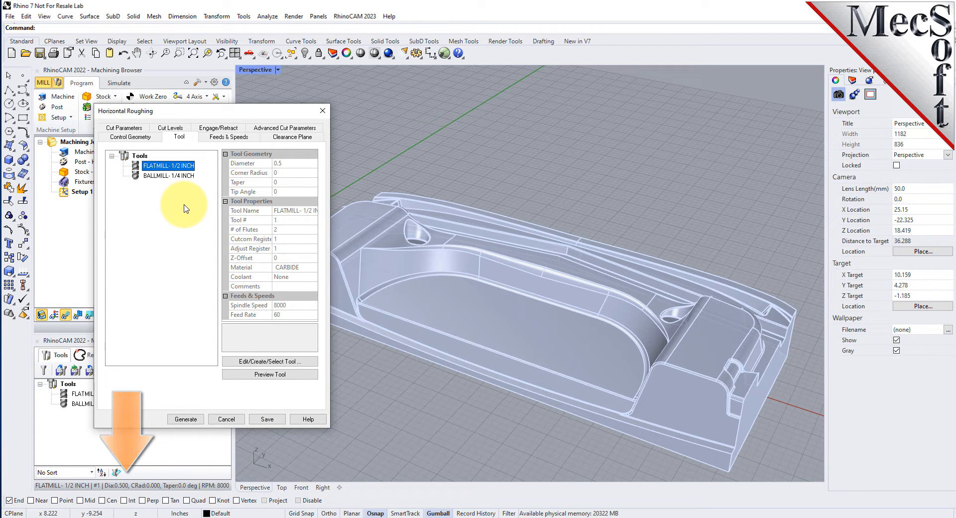
{"action": "left_click", "coordinate": [238, 139]}
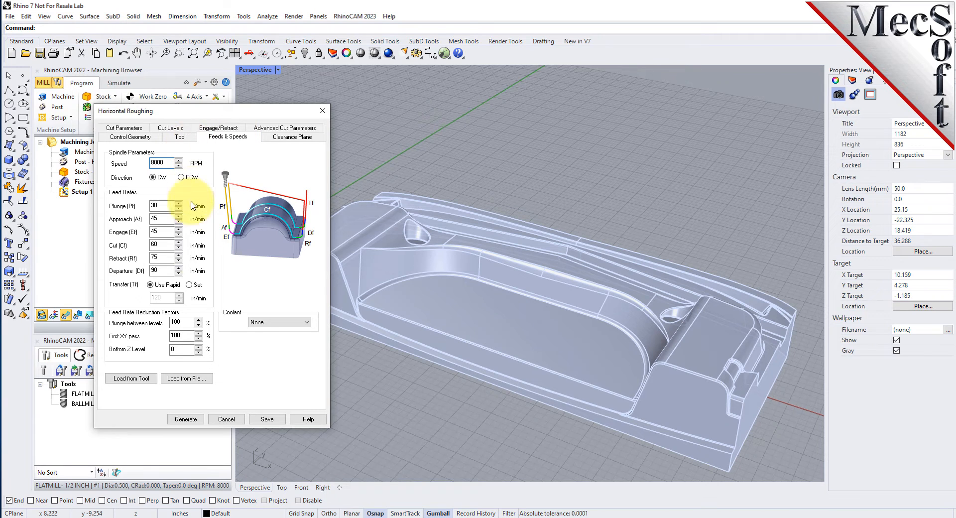
{"action": "left_click", "coordinate": [151, 383]}
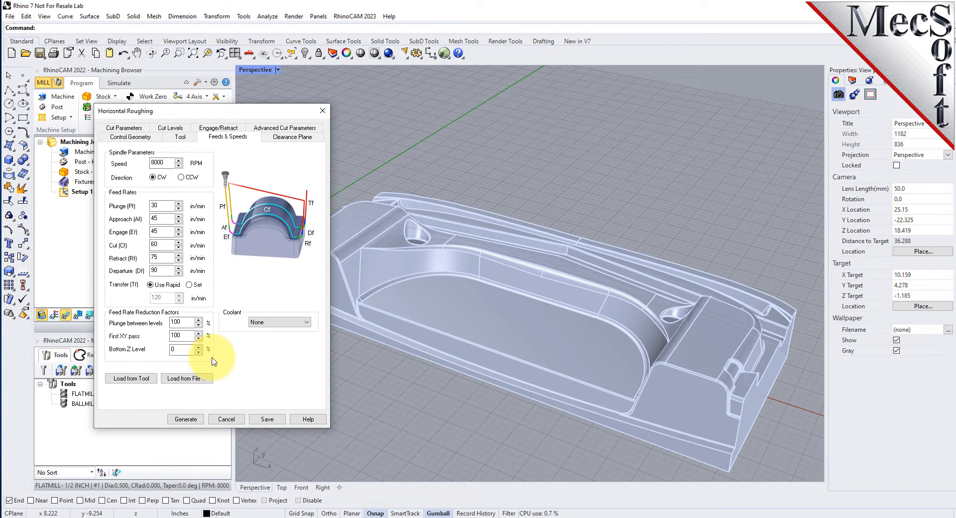
{"action": "left_click", "coordinate": [293, 138]}
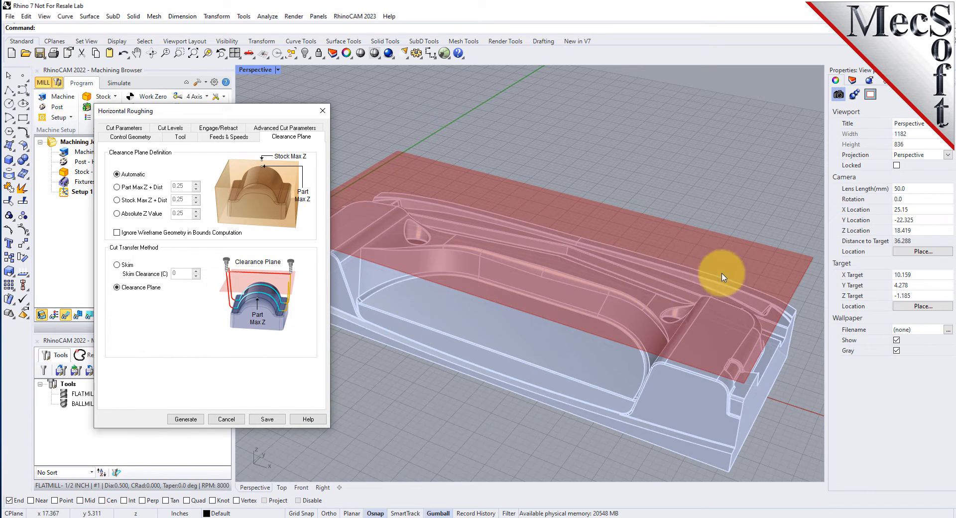
{"action": "right_click_drag", "start_coordinate": [723, 277], "coordinate": [555, 297]}
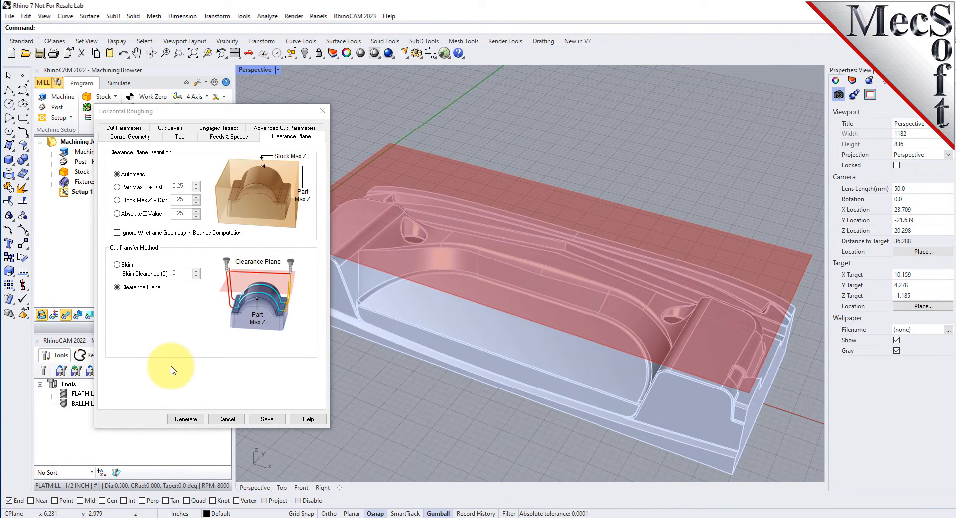
Review the roughing tolerances and stock allowance, and set the stepover distance to 40% of the tool diameter
{"action": "left_click", "coordinate": [126, 128]}
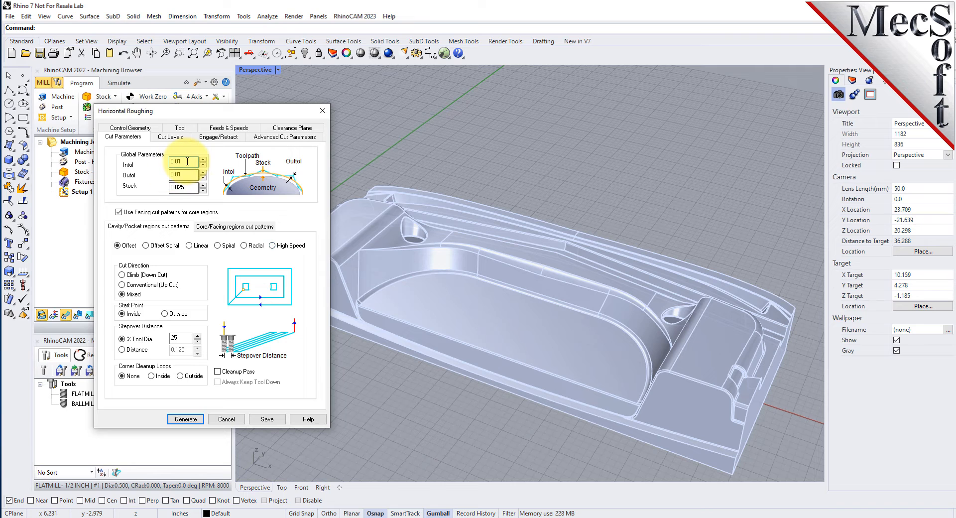
{"action": "left_click_drag", "start_coordinate": [184, 162], "coordinate": [165, 163]}
{"action": "key", "text": "Tab"}
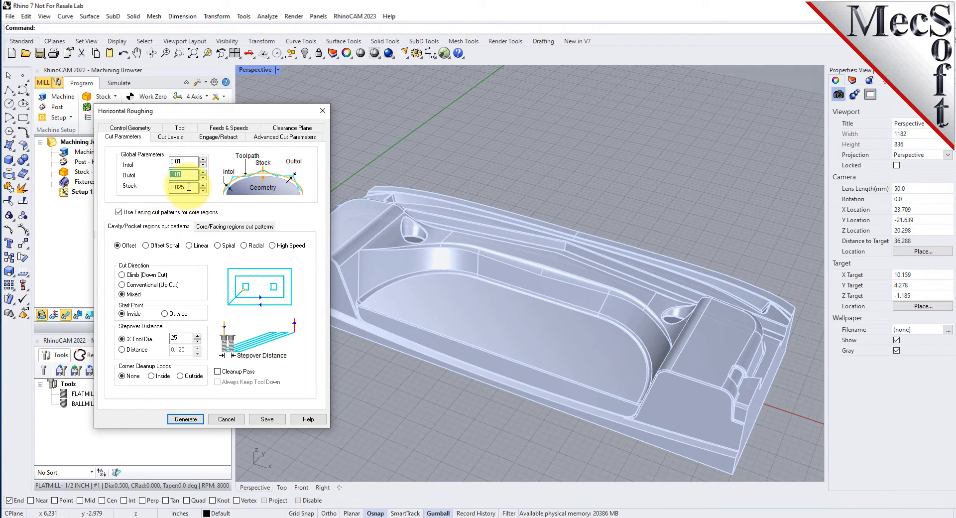
{"action": "key", "text": "Tab"}
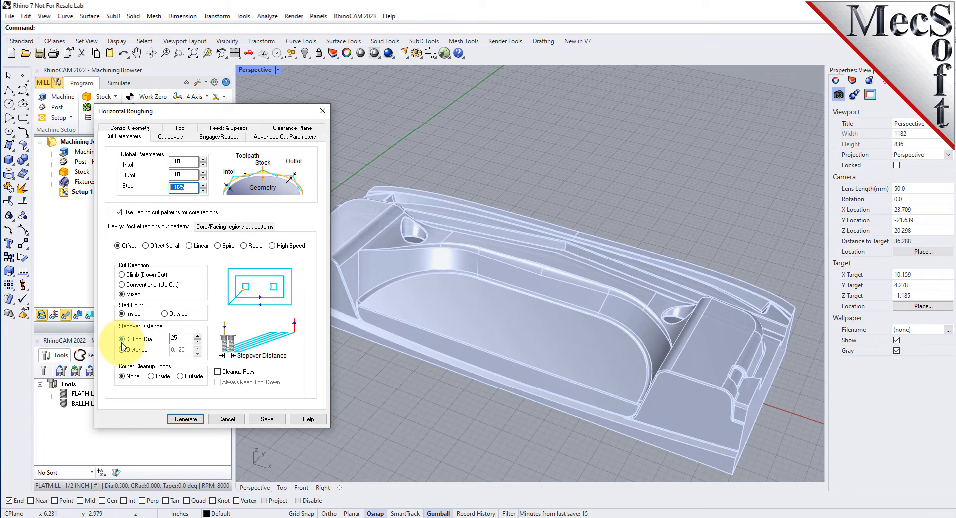
{"action": "double_click", "coordinate": [175, 338]}
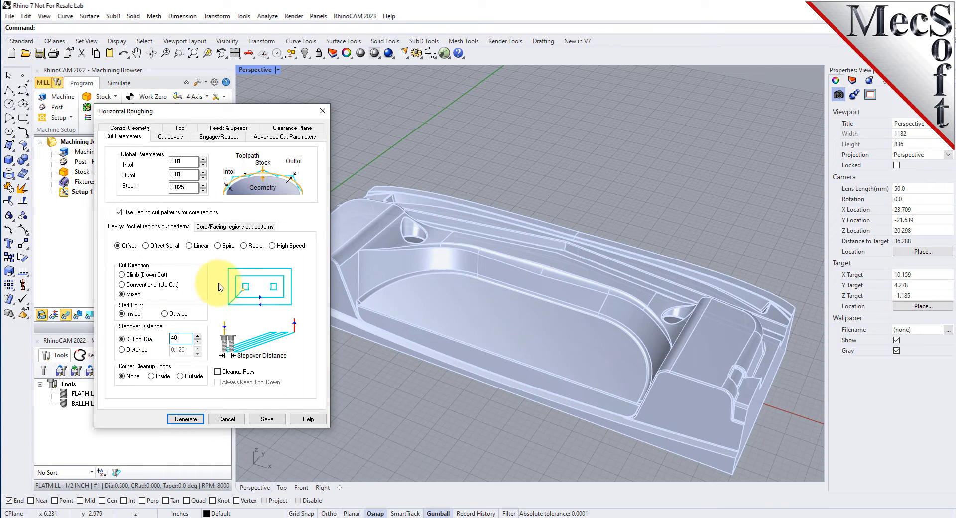
Review the stepdown control and cut level ordering alongside the stepover settings of the roughing operation
{"action": "left_click", "coordinate": [180, 138]}
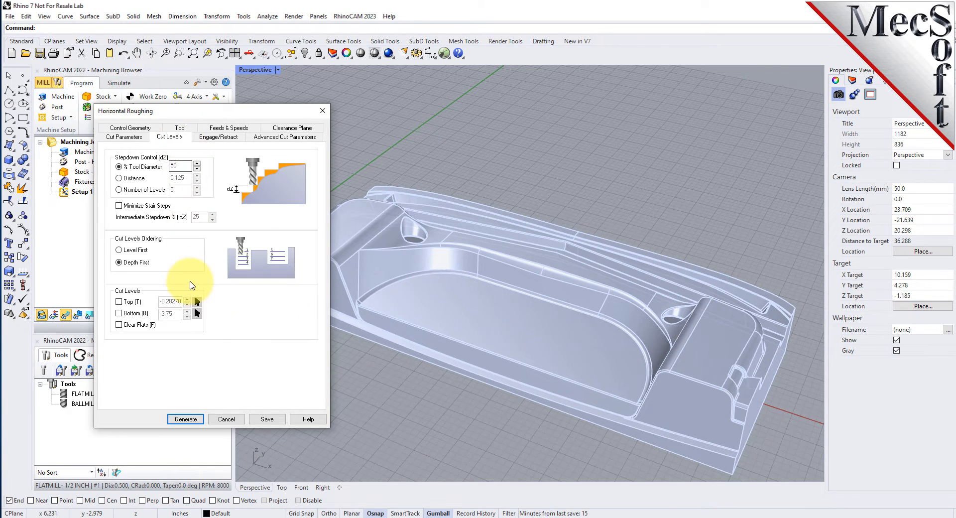
{"action": "left_click", "coordinate": [119, 167]}
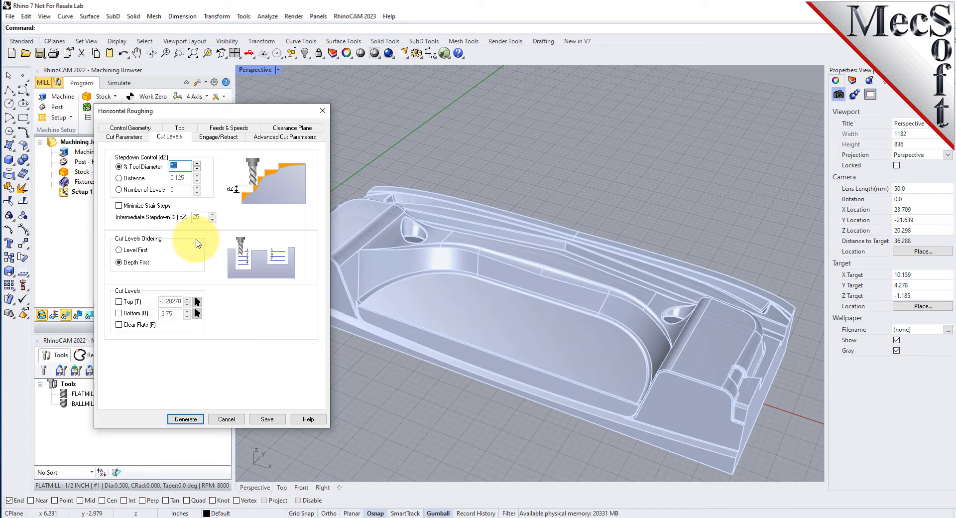
{"action": "left_click", "coordinate": [125, 137]}
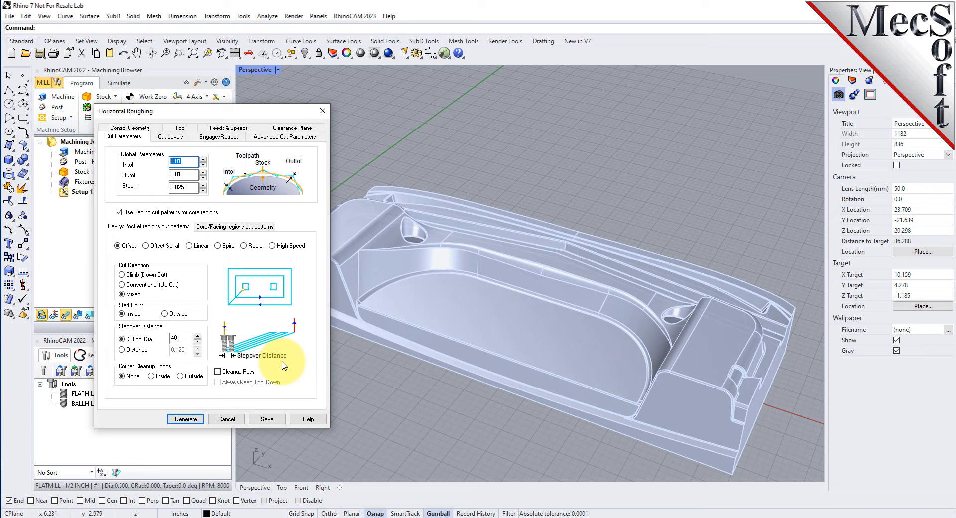
{"action": "left_click", "coordinate": [175, 138]}
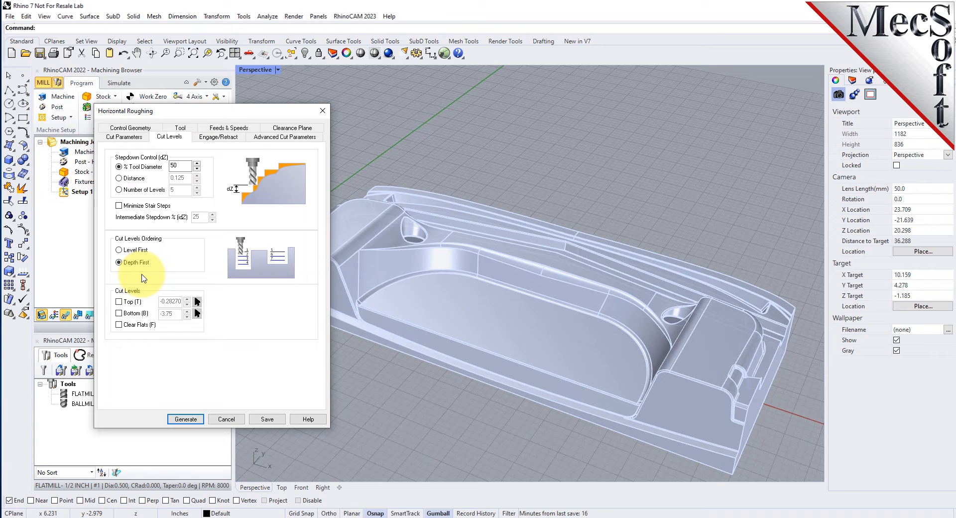
Enable the bottom cut level of the roughing operation, set it to -3.5, and generate the toolpath
{"action": "left_click", "coordinate": [119, 314]}
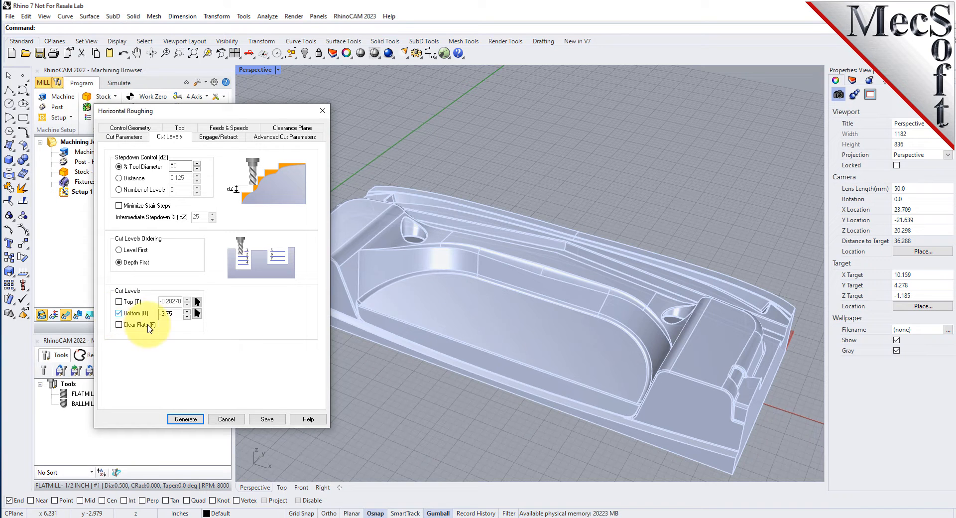
{"action": "right_click_drag", "start_coordinate": [593, 314], "coordinate": [636, 213]}
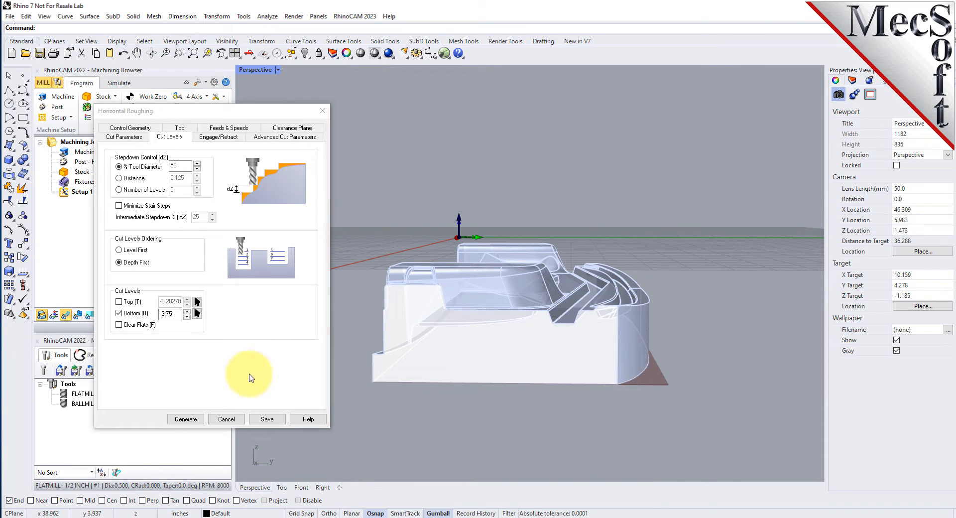
{"action": "left_click", "coordinate": [170, 313]}
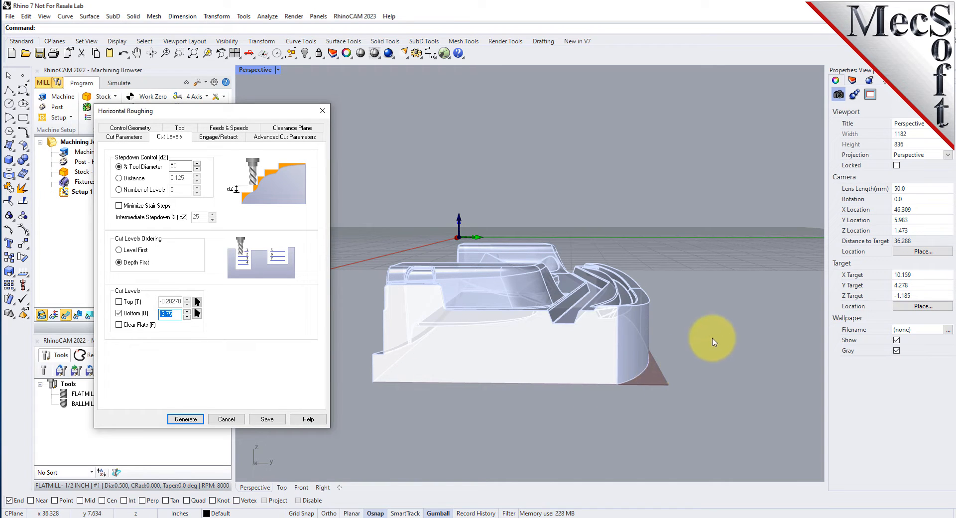
{"action": "left_click", "coordinate": [165, 313]}
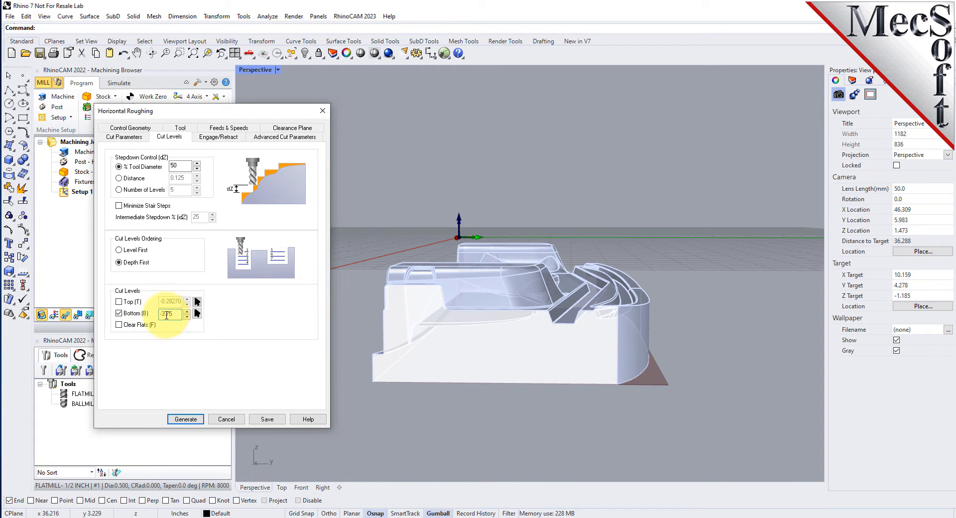
{"action": "key", "text": "Delete"}
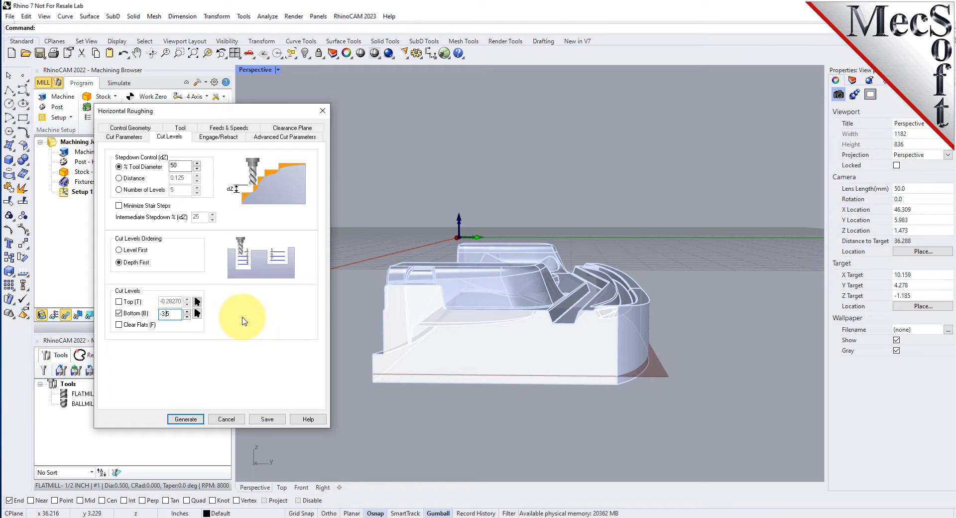
{"action": "right_click_drag", "start_coordinate": [652, 366], "coordinate": [653, 369]}
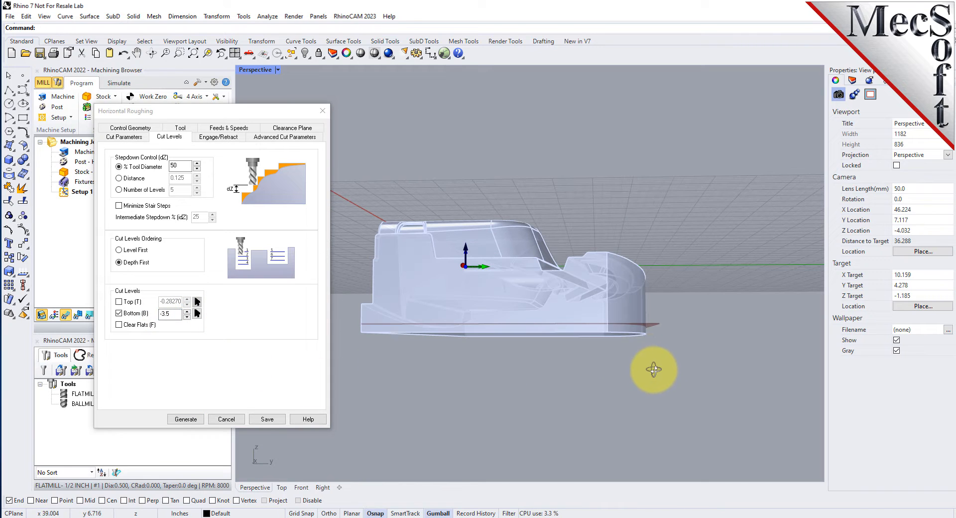
{"action": "right_click_drag", "start_coordinate": [643, 327], "coordinate": [628, 349]}
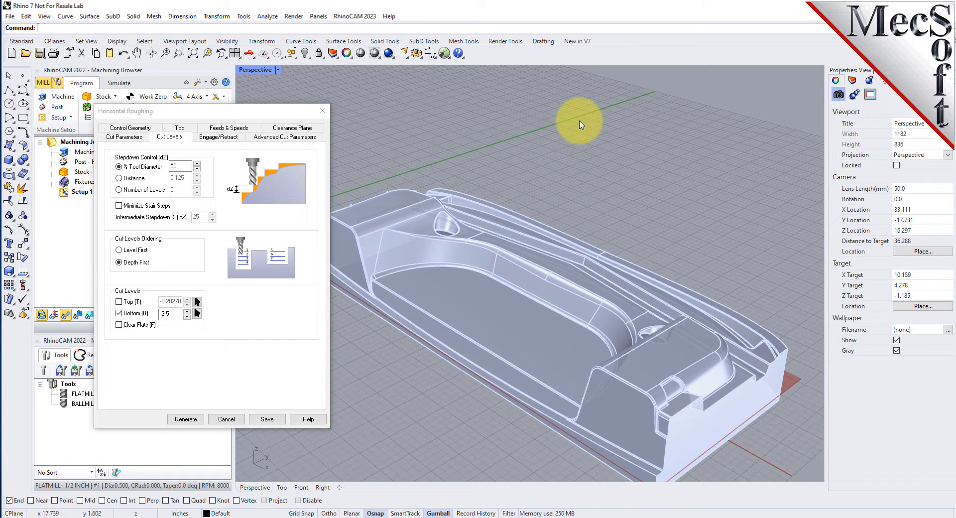
{"action": "left_click", "coordinate": [186, 418]}
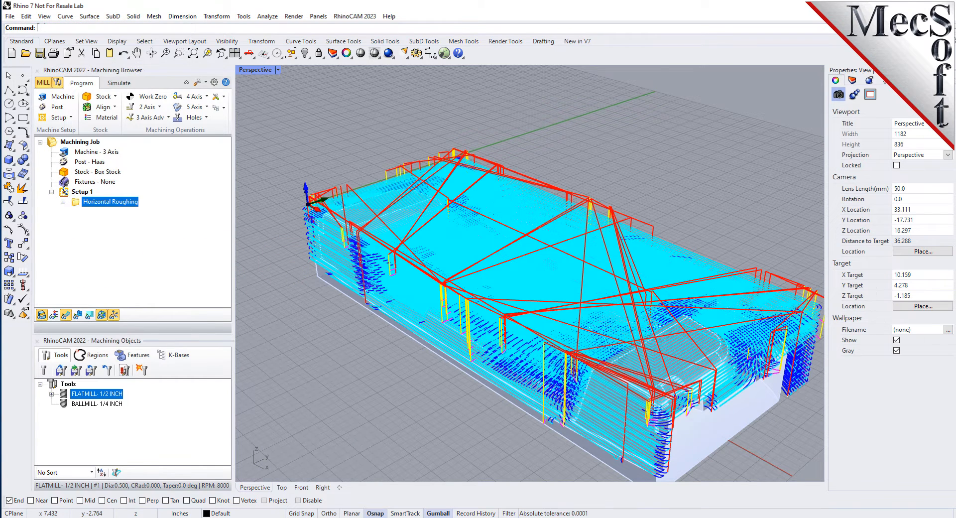
Toggle the display of the roughing toolpath to compare it with the bare part
{"action": "left_click", "coordinate": [67, 315]}
{"action": "left_click", "coordinate": [66, 315]}
{"action": "left_click", "coordinate": [67, 316]}
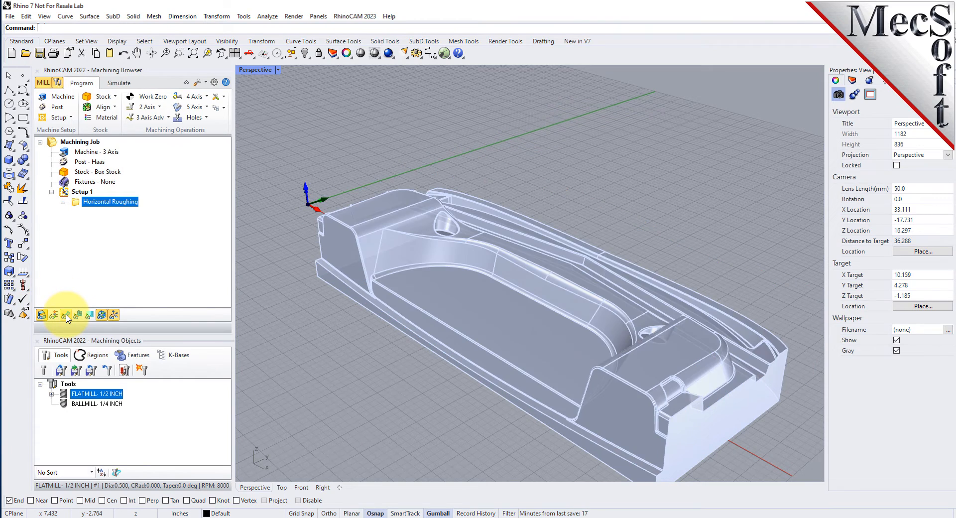
{"action": "left_click", "coordinate": [67, 315]}
{"action": "scroll", "coordinate": [379, 120], "scroll_direction": "down", "scroll_amount": 2}
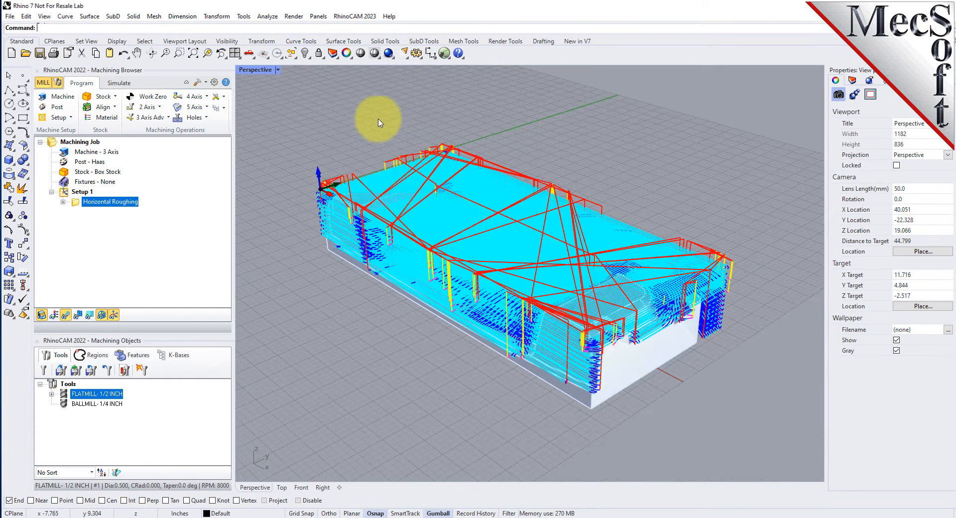
{"action": "scroll", "coordinate": [486, 216], "scroll_direction": "up", "scroll_amount": 2}
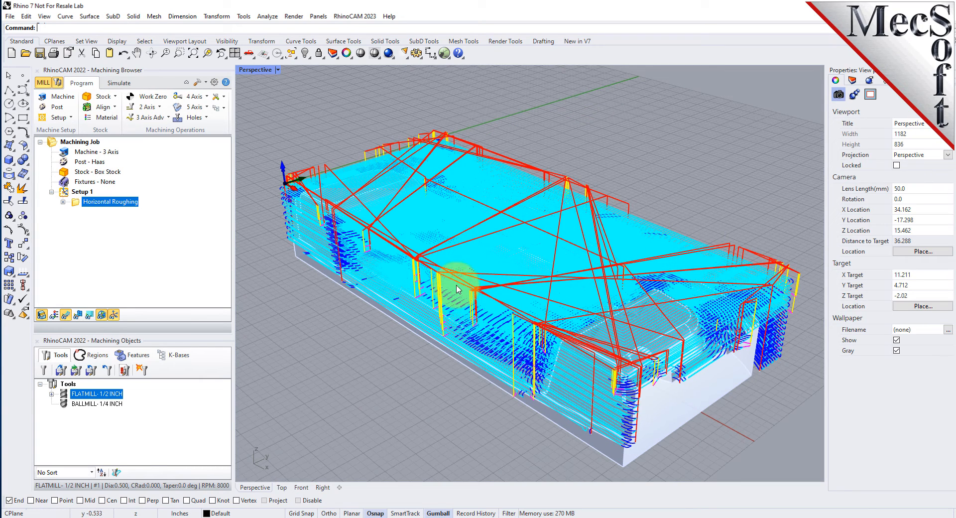
Examine the roughing toolpath by individual Z levels, including the final -3.5000 level, and close the level list
{"action": "left_click", "coordinate": [90, 315]}
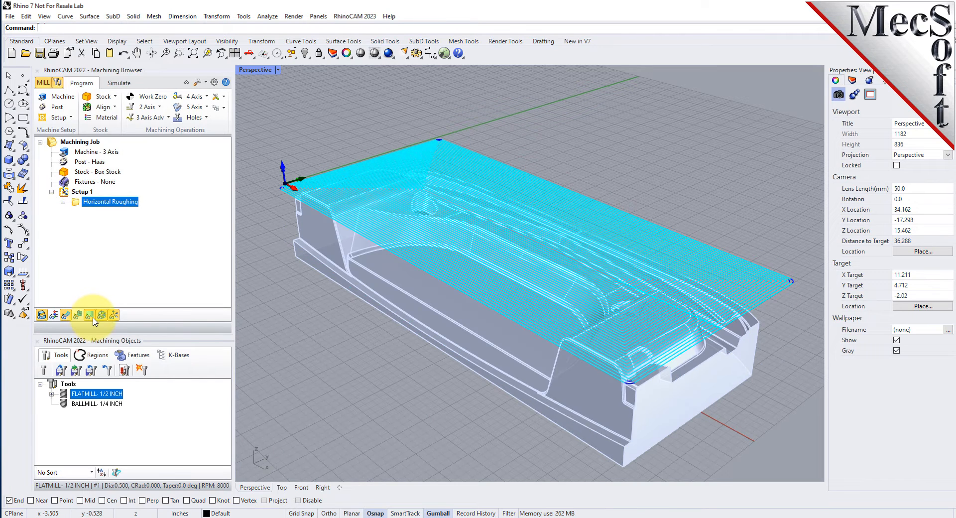
{"action": "scroll", "coordinate": [222, 363], "scroll_direction": "down", "scroll_amount": 2}
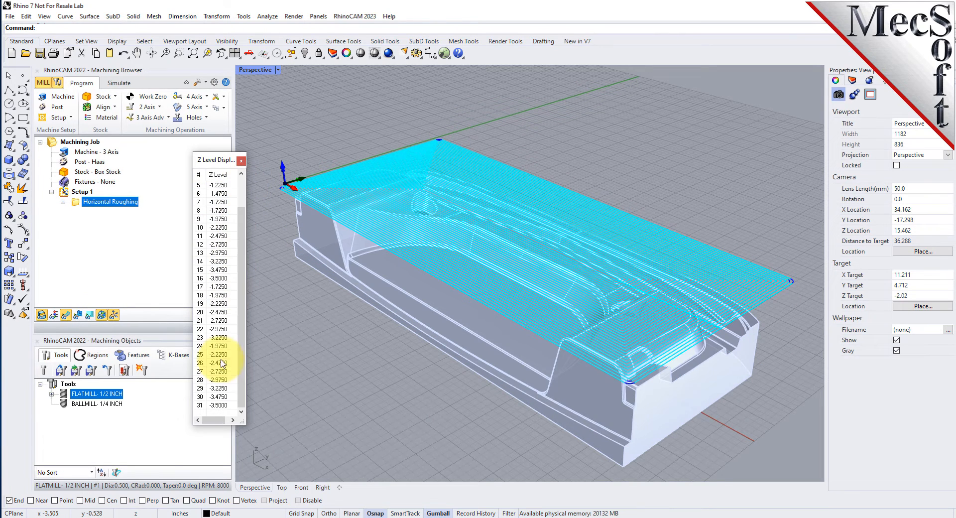
{"action": "left_click", "coordinate": [219, 405]}
{"action": "right_click_drag", "start_coordinate": [465, 382], "coordinate": [623, 252]}
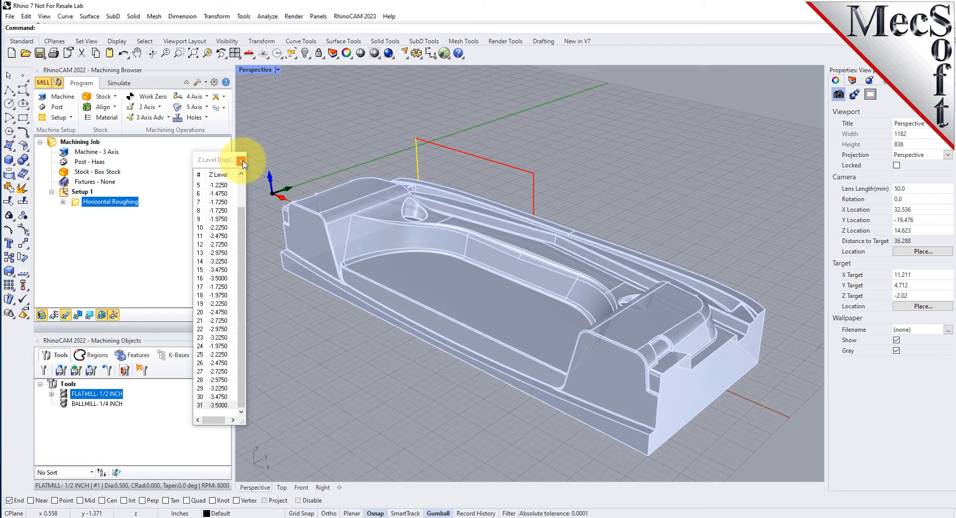
{"action": "left_click", "coordinate": [242, 161]}
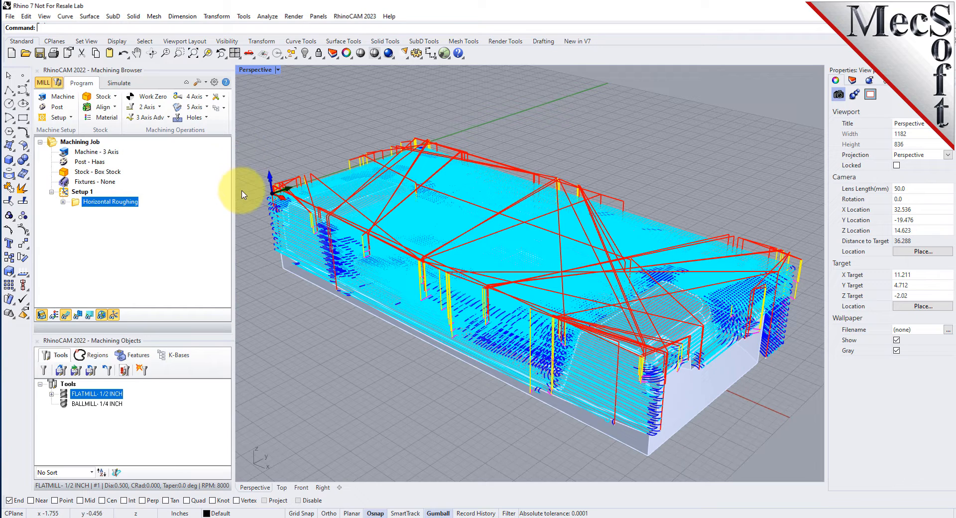
Set the simulation accuracy to Fine in the simulation preferences and apply the change
{"action": "left_click", "coordinate": [118, 84]}
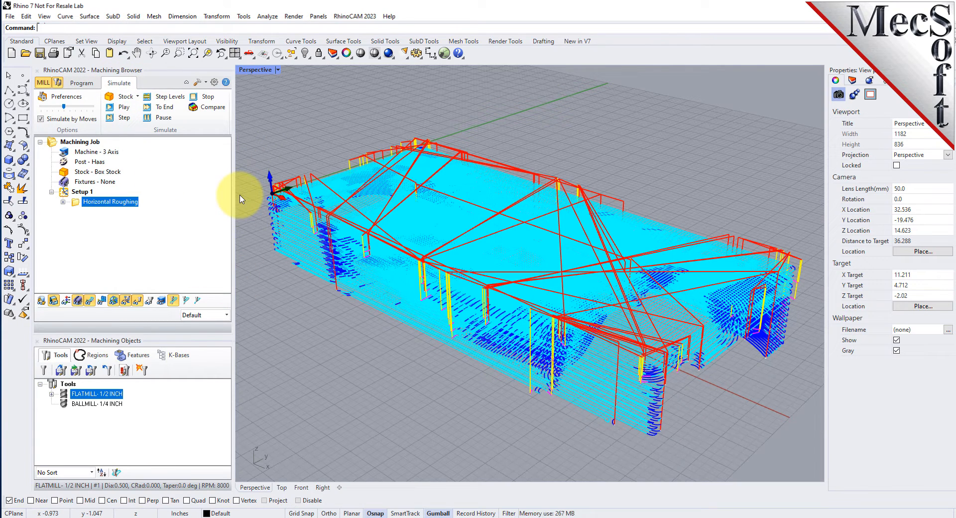
{"action": "left_click", "coordinate": [76, 100]}
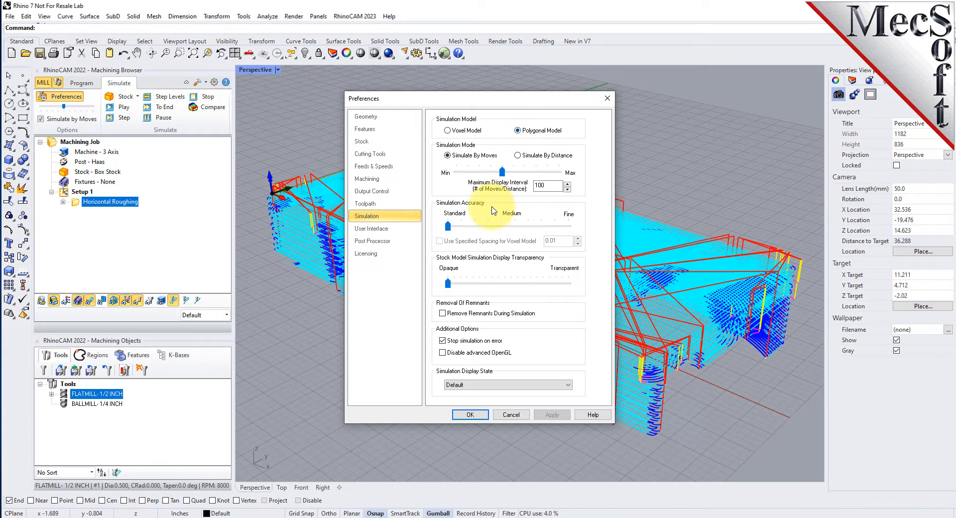
{"action": "left_click_drag", "start_coordinate": [448, 226], "coordinate": [568, 227]}
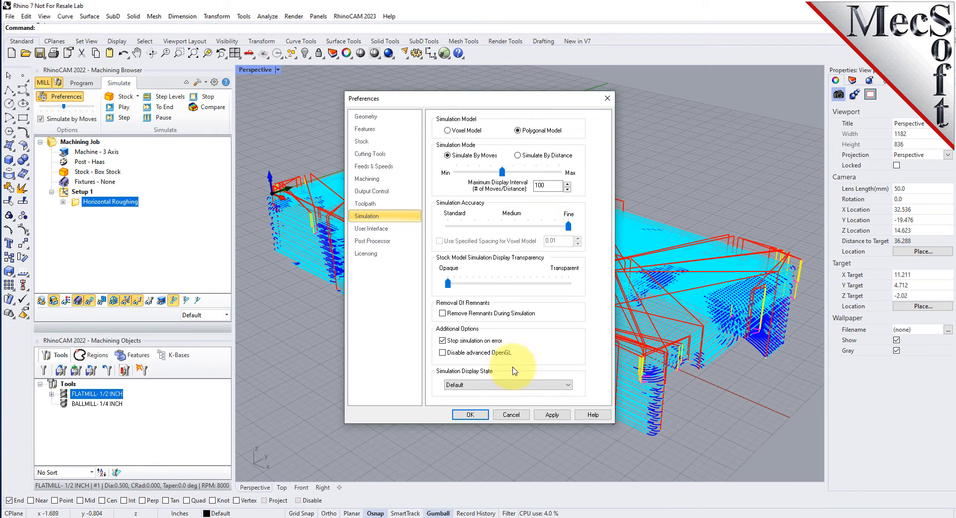
{"action": "left_click", "coordinate": [470, 415]}
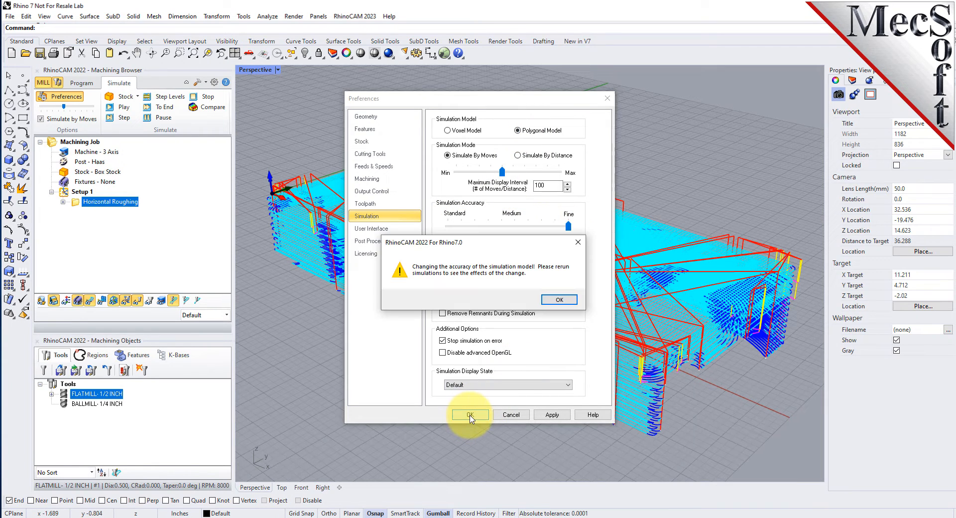
{"action": "left_click", "coordinate": [559, 300]}
Simulate the Horizontal Roughing operation on the box stock through to the end with the toolpath hidden
{"action": "left_click", "coordinate": [117, 173]}
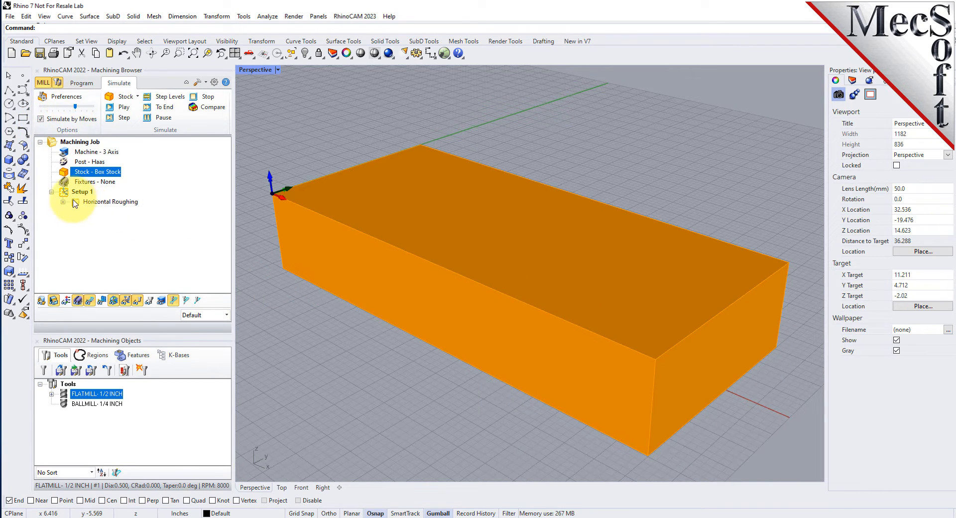
{"action": "left_click", "coordinate": [110, 201]}
{"action": "left_click", "coordinate": [124, 107]}
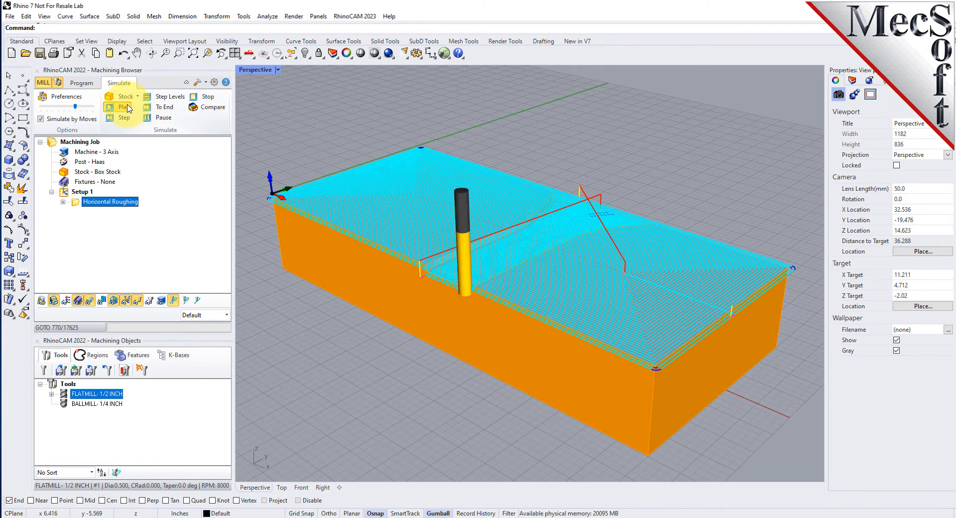
{"action": "left_click", "coordinate": [90, 304]}
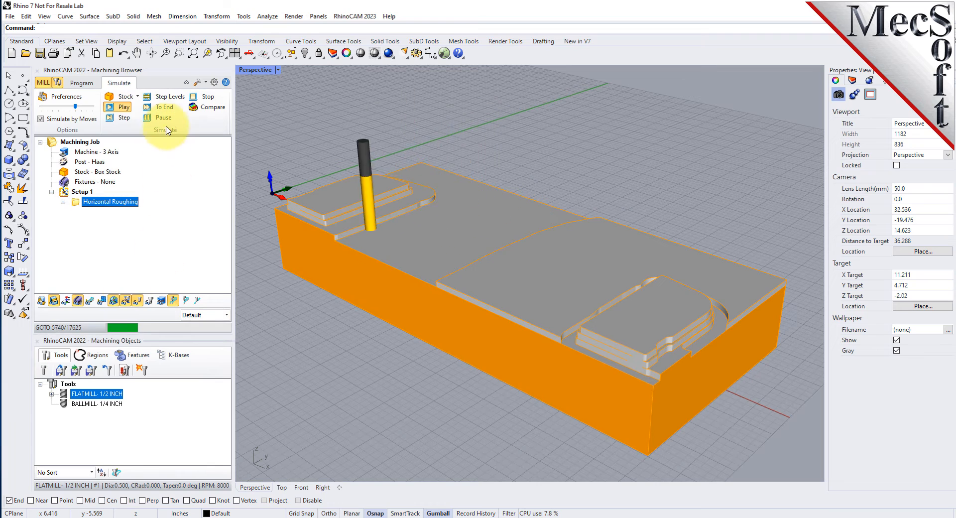
{"action": "left_click", "coordinate": [171, 110]}
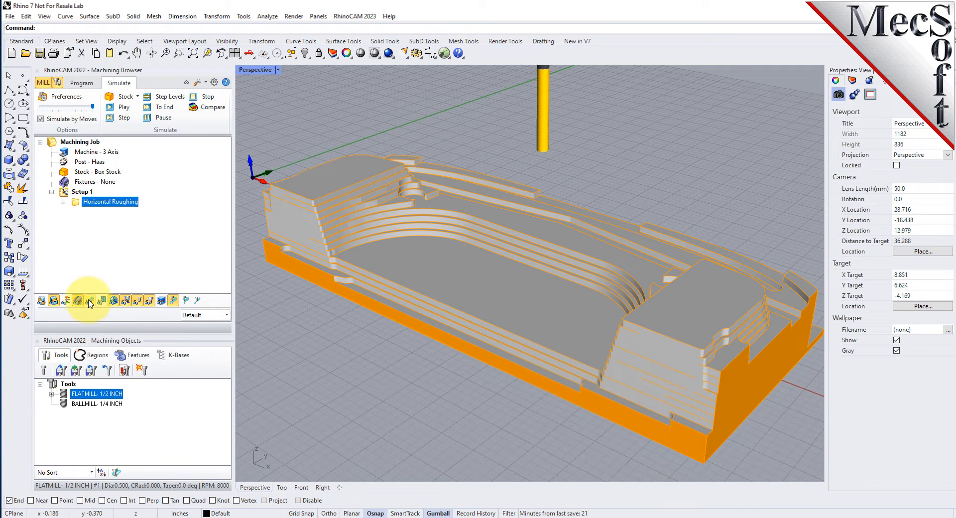
Toggle the toolpath over the cut stock and inspect the simulated roughing result from several sides
{"action": "left_click", "coordinate": [90, 300]}
{"action": "left_click", "coordinate": [90, 301]}
{"action": "left_click", "coordinate": [90, 302]}
{"action": "left_click", "coordinate": [90, 301]}
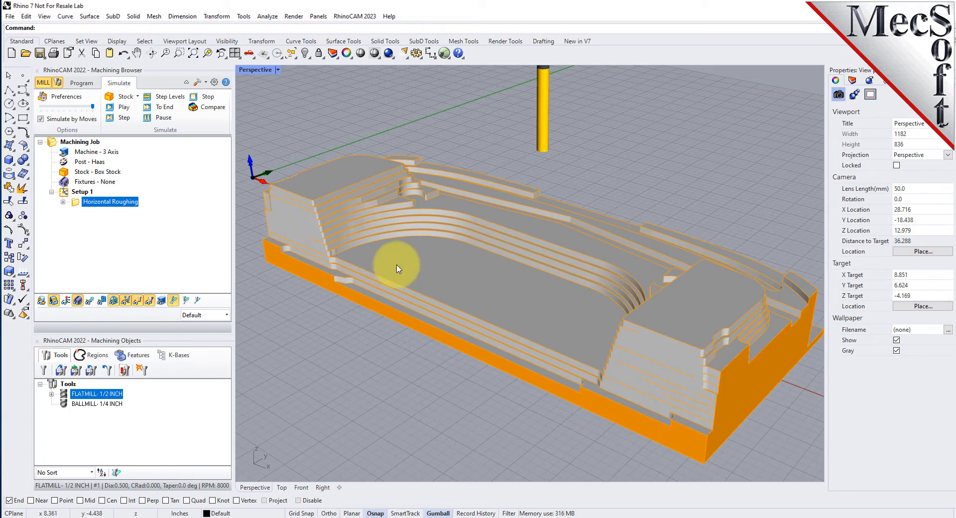
{"action": "mouse_move", "coordinate": [561, 206]}
{"action": "right_mouse_down"}
{"action": "mouse_move", "coordinate": [576, 296]}
{"action": "mouse_move", "coordinate": [570, 197]}
{"action": "right_mouse_up"}
{"action": "right_click_drag", "start_coordinate": [712, 162], "coordinate": [523, 199]}
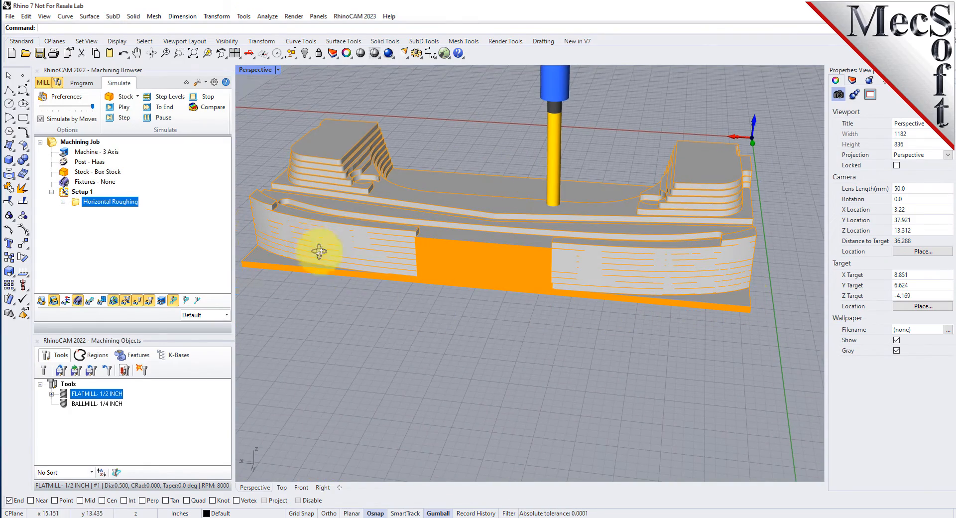
{"action": "right_click_drag", "start_coordinate": [321, 256], "coordinate": [636, 249]}
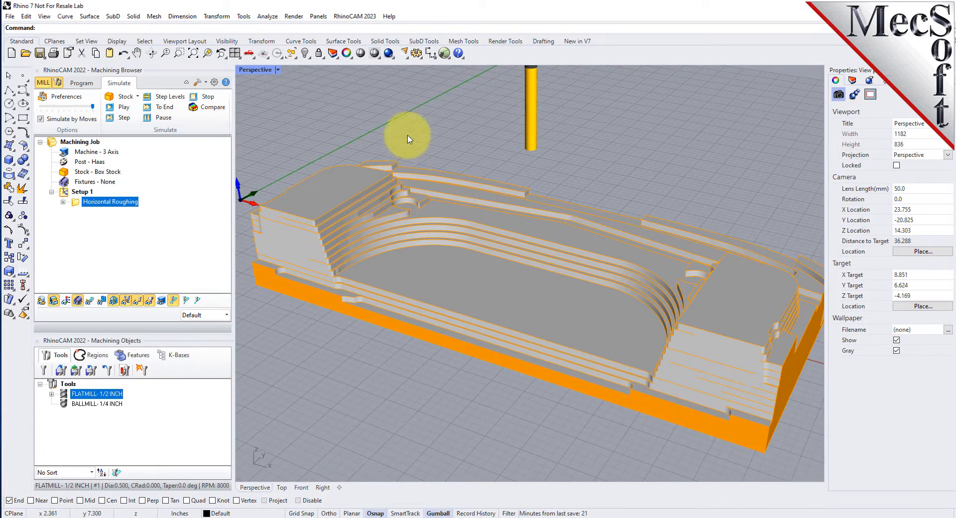
{"action": "scroll", "coordinate": [456, 135], "scroll_direction": "down", "scroll_amount": 2}
{"action": "right_click_drag", "start_coordinate": [488, 225], "coordinate": [464, 204], "text": "shift"}
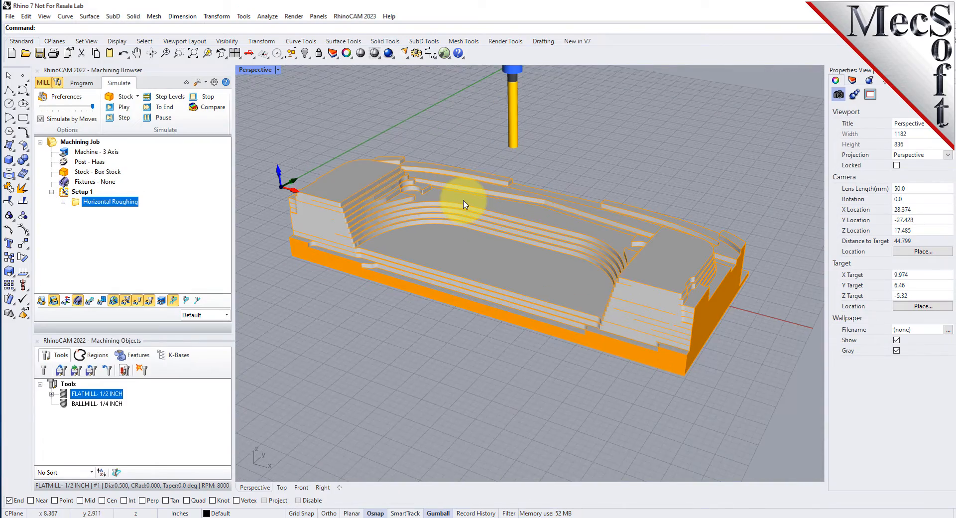
{"action": "scroll", "coordinate": [463, 200], "scroll_direction": "up", "scroll_amount": 2}
{"action": "right_click_drag", "start_coordinate": [443, 337], "coordinate": [409, 289]}
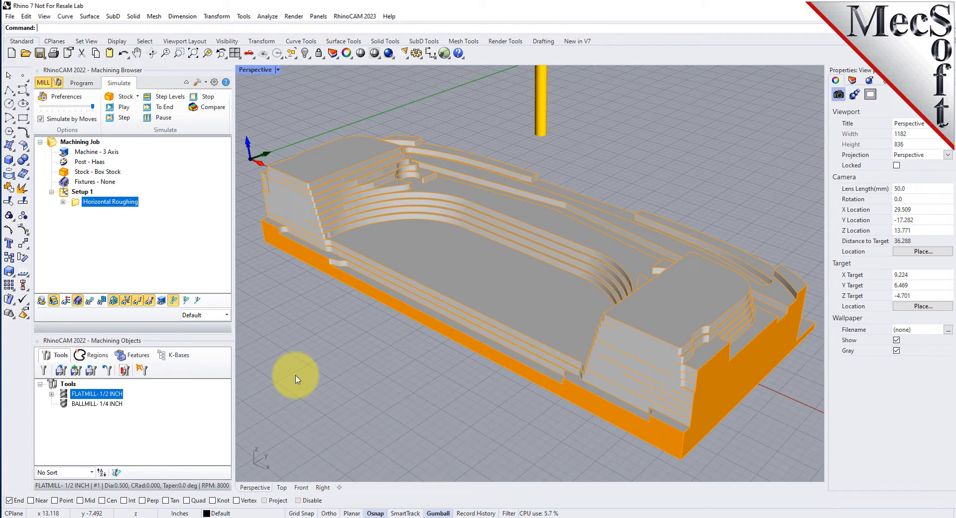
Start a 3-axis Parallel Finishing operation and select the part's flat underside as its machining region
{"action": "left_click", "coordinate": [82, 83]}
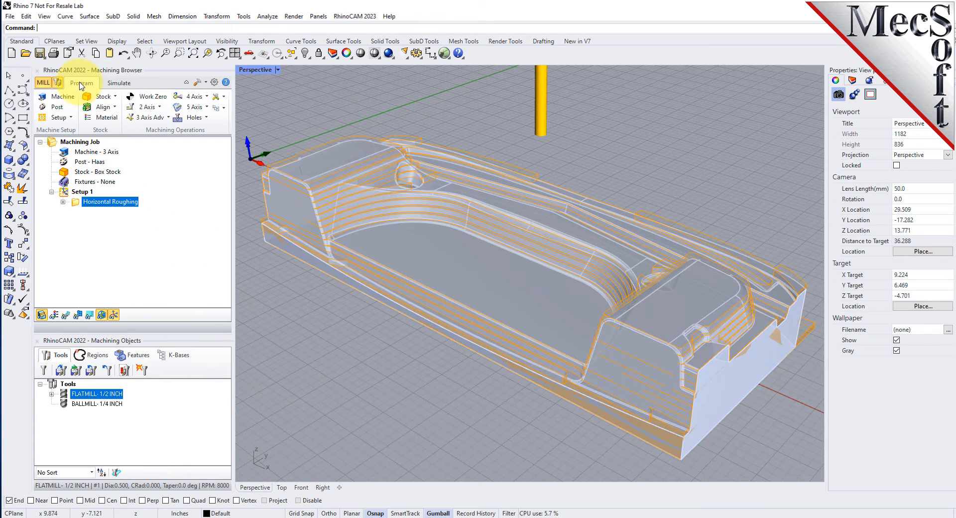
{"action": "left_click", "coordinate": [150, 117]}
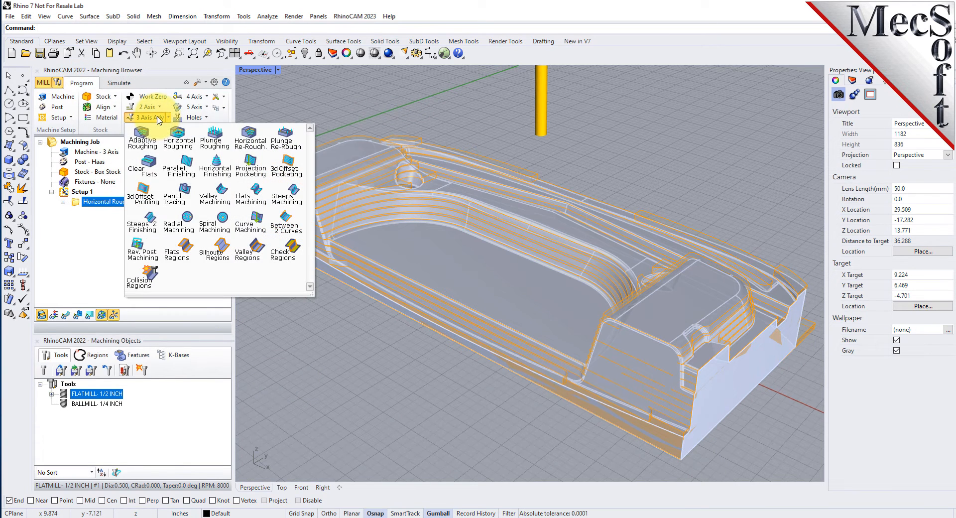
{"action": "left_click", "coordinate": [186, 172]}
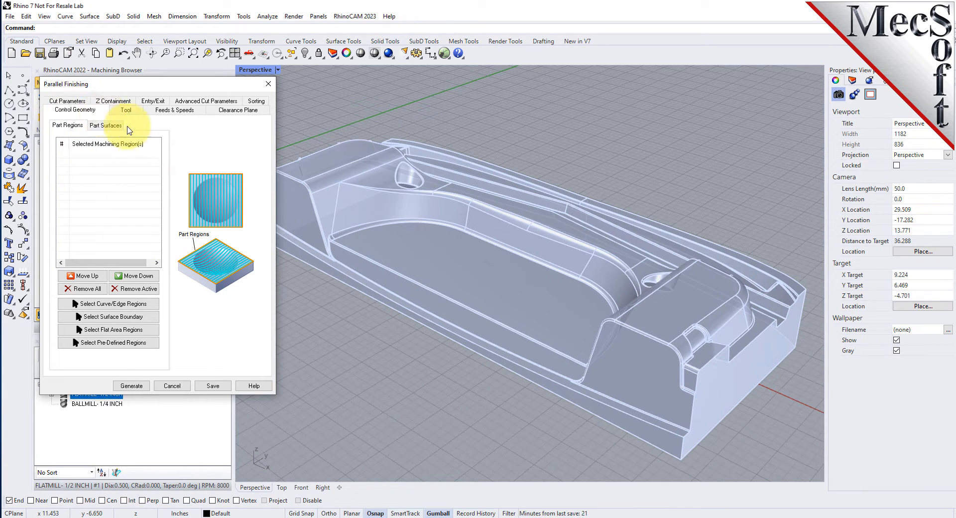
{"action": "right_click_drag", "start_coordinate": [426, 300], "coordinate": [451, 287]}
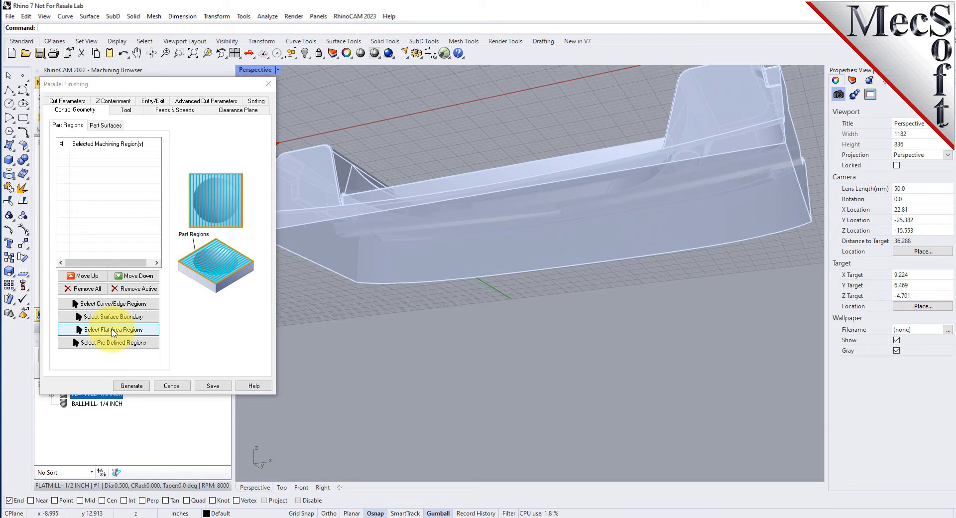
{"action": "left_click", "coordinate": [113, 330]}
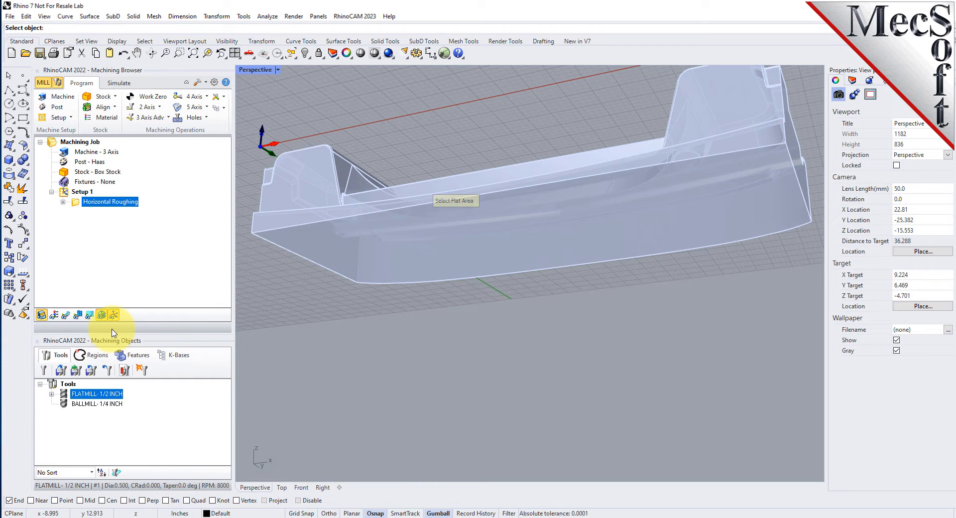
{"action": "left_click", "coordinate": [543, 243]}
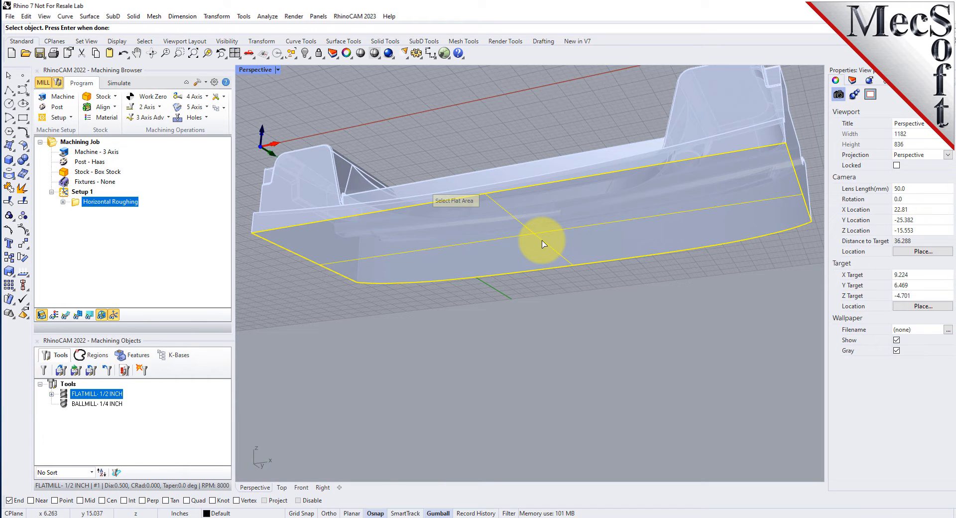
{"action": "key", "text": "Return"}
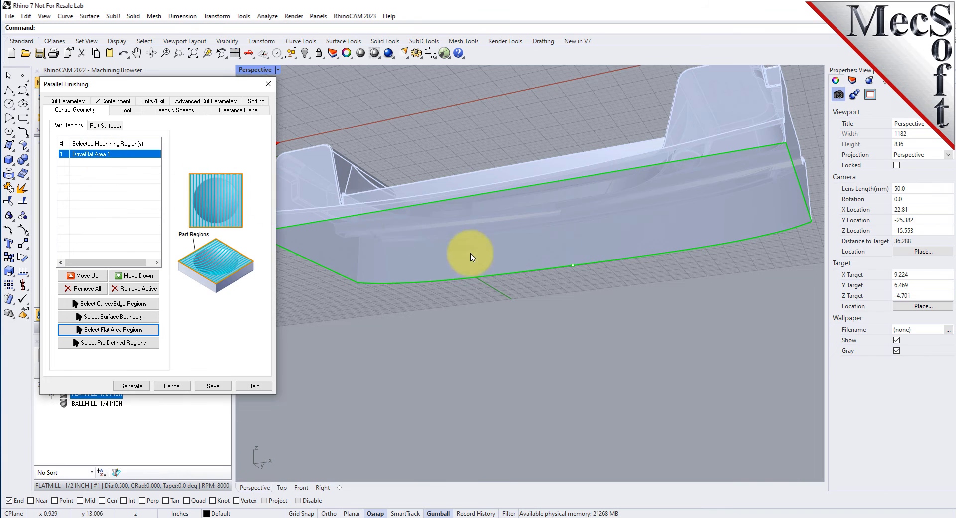
Assign the BALLMILL- 1/4 INCH tool to the Parallel Finishing operation with its flat-area region checked
{"action": "right_click_drag", "start_coordinate": [468, 252], "coordinate": [463, 320]}
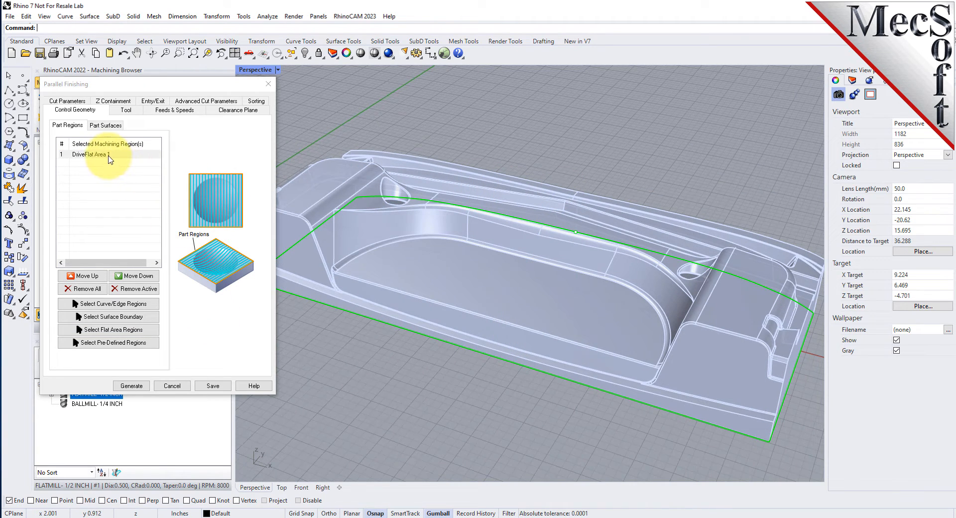
{"action": "left_click", "coordinate": [100, 154]}
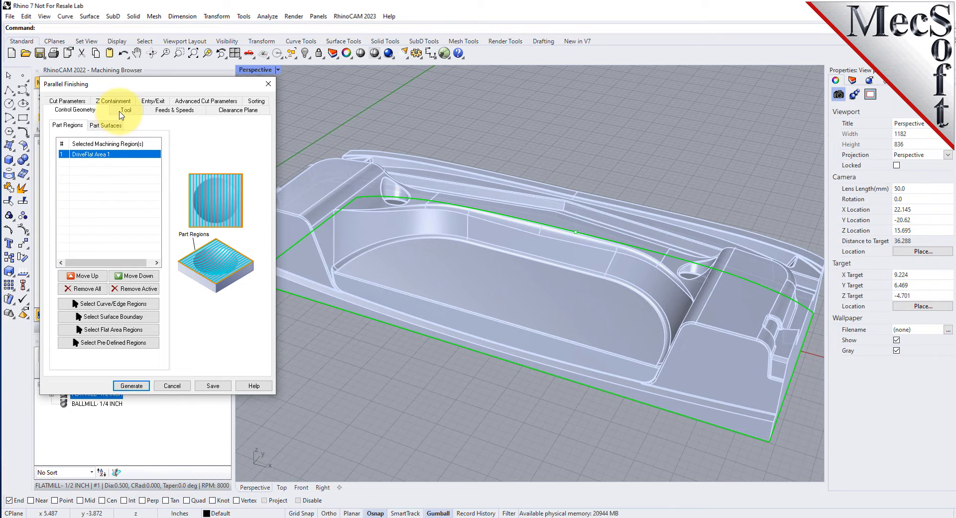
{"action": "left_click", "coordinate": [124, 110]}
{"action": "left_click", "coordinate": [100, 149]}
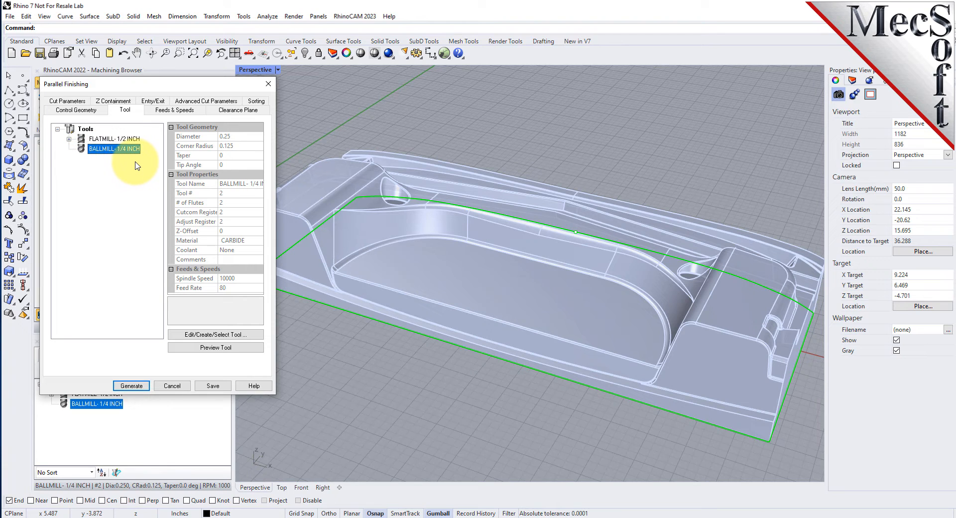
Set the angle of cuts to 45 and the stepover to 15% of tool diameter, and generate the Parallel Finishing toolpath
{"action": "left_click", "coordinate": [74, 101]}
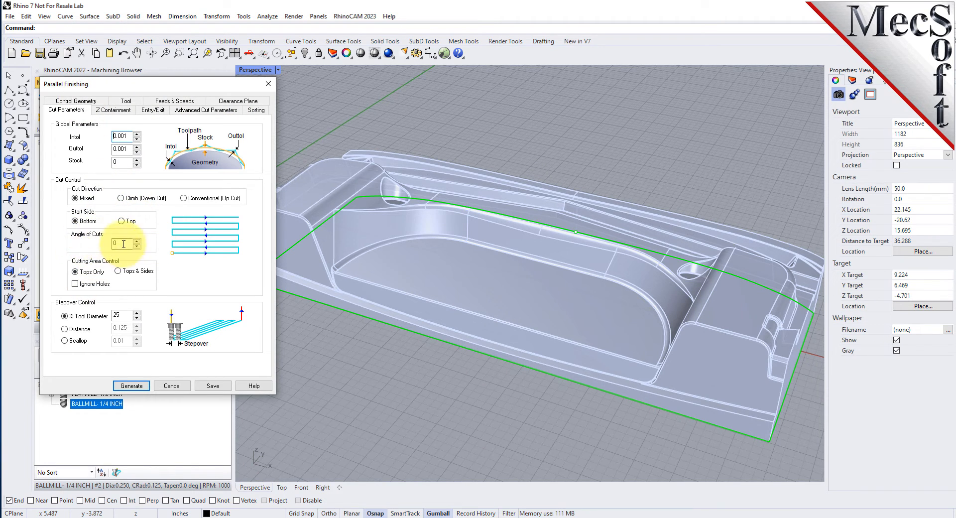
{"action": "left_click_drag", "start_coordinate": [123, 244], "coordinate": [96, 244]}
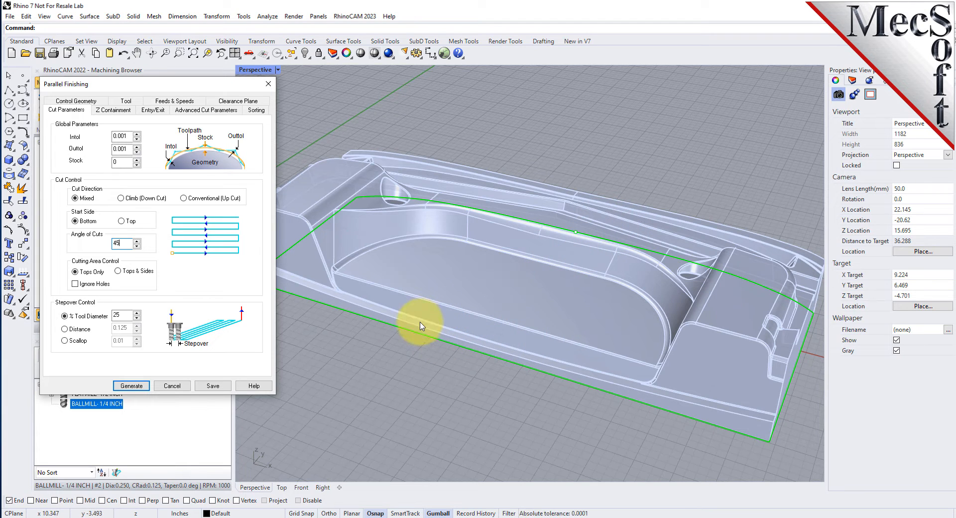
{"action": "double_click", "coordinate": [121, 316]}
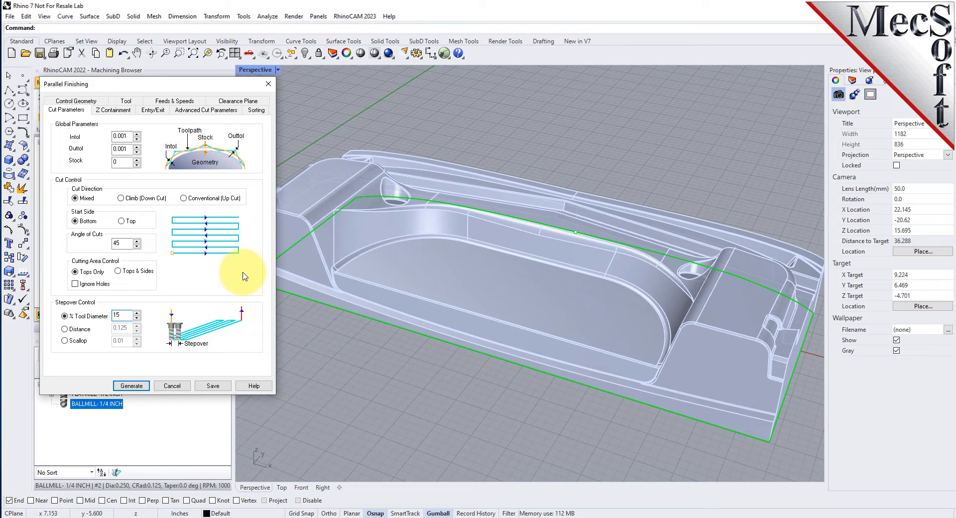
{"action": "left_click", "coordinate": [132, 386]}
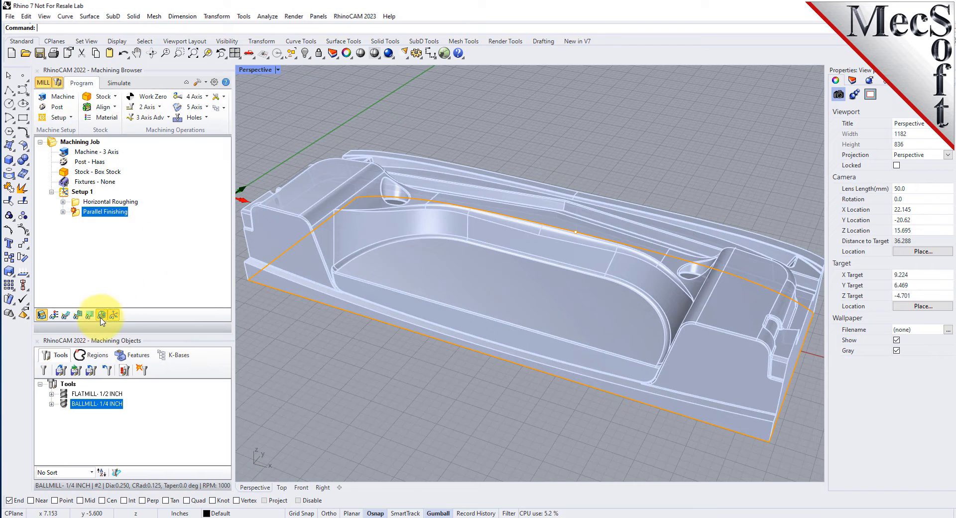
Display the Parallel Finishing toolpath and examine its pass spacing and coverage over the whole part
{"action": "left_click", "coordinate": [65, 315]}
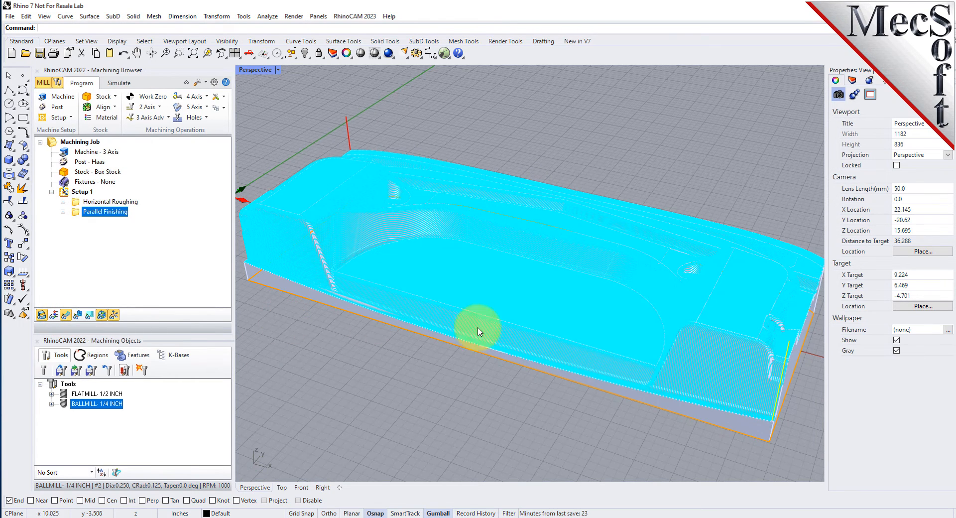
{"action": "scroll", "coordinate": [709, 327], "scroll_direction": "up", "scroll_amount": 5}
{"action": "scroll", "coordinate": [582, 229], "scroll_direction": "down", "scroll_amount": 5}
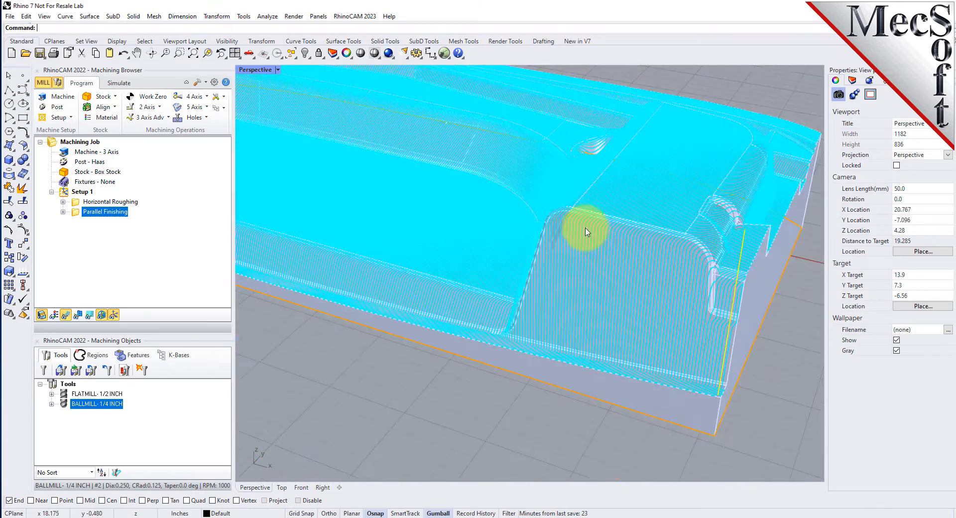
{"action": "scroll", "coordinate": [463, 188], "scroll_direction": "up", "scroll_amount": 3}
{"action": "scroll", "coordinate": [505, 211], "scroll_direction": "up", "scroll_amount": 3}
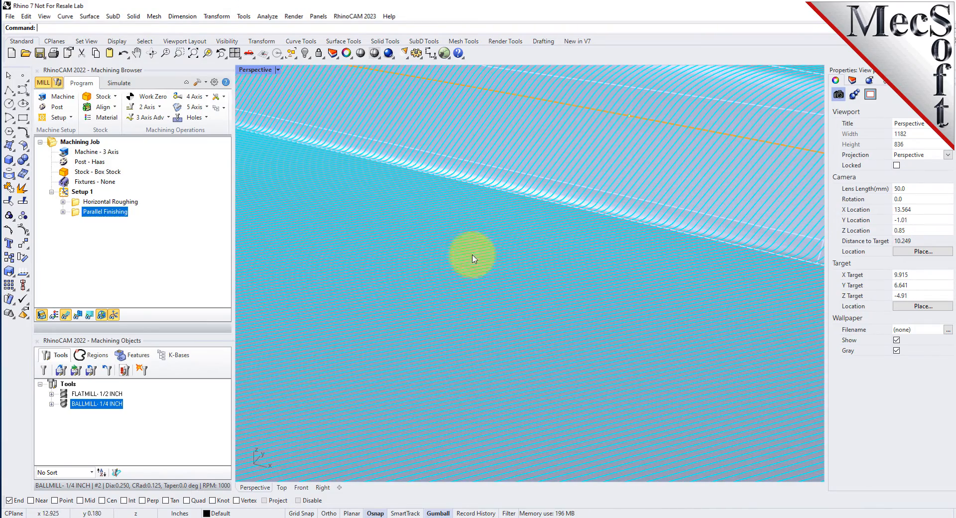
{"action": "scroll", "coordinate": [438, 249], "scroll_direction": "up", "scroll_amount": 2}
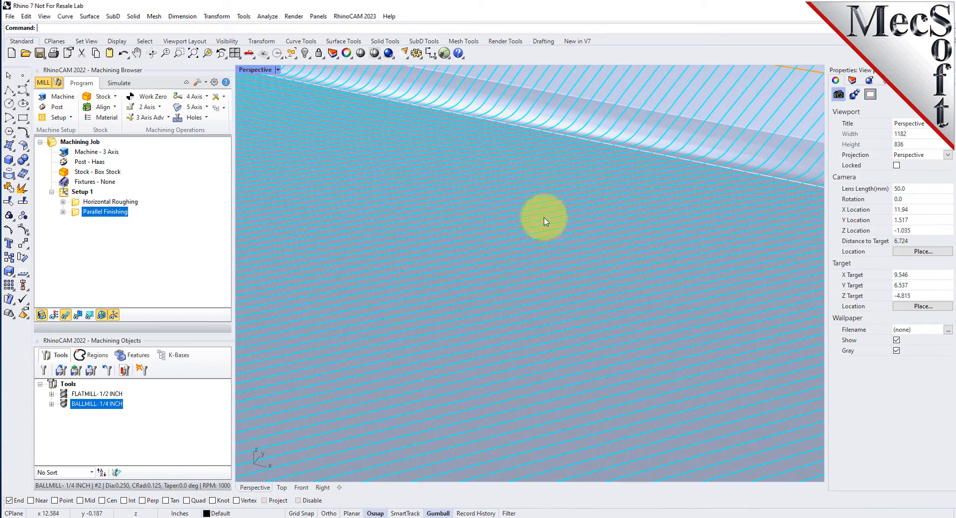
{"action": "scroll", "coordinate": [517, 259], "scroll_direction": "down", "scroll_amount": 9}
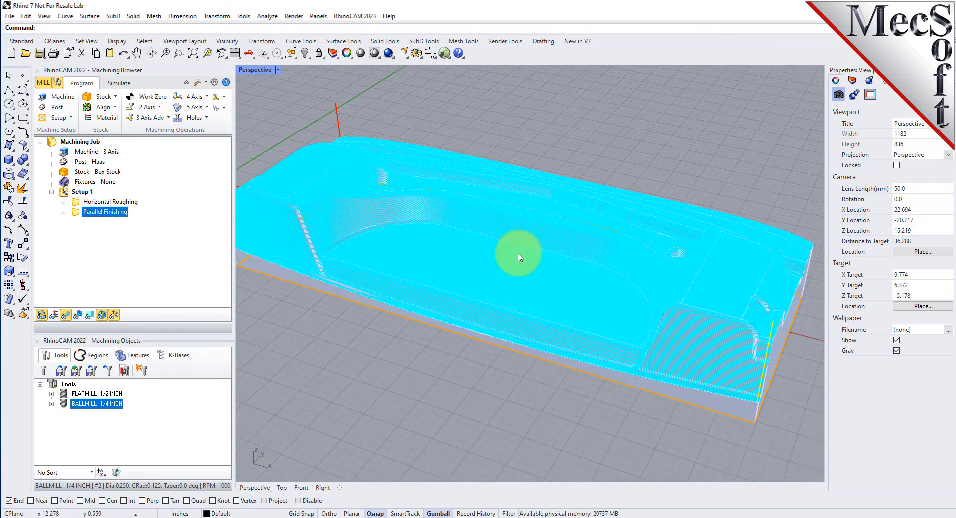
{"action": "right_click_drag", "start_coordinate": [492, 382], "coordinate": [502, 364]}
{"action": "scroll", "coordinate": [548, 233], "scroll_direction": "up", "scroll_amount": 2}
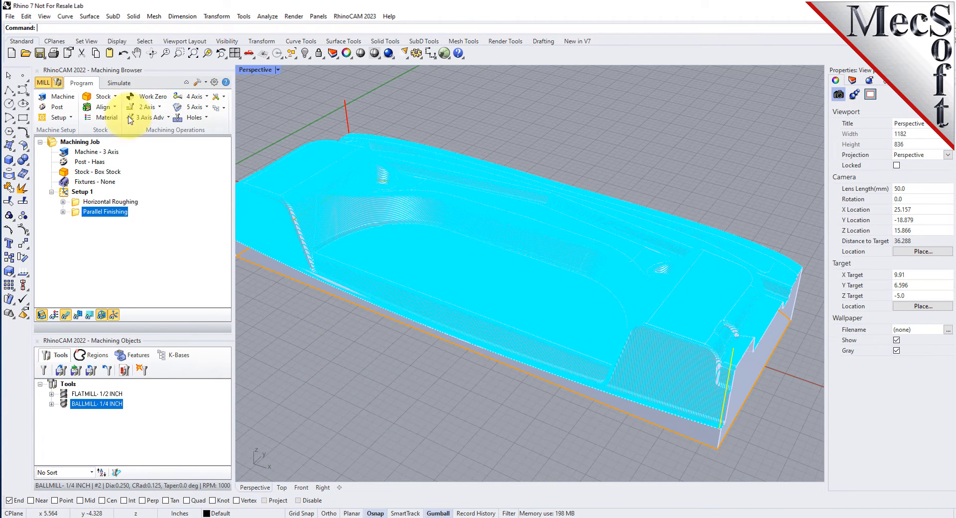
Simulate the Parallel Finishing operation on the rough-cut stock through to the end
{"action": "left_click", "coordinate": [119, 83]}
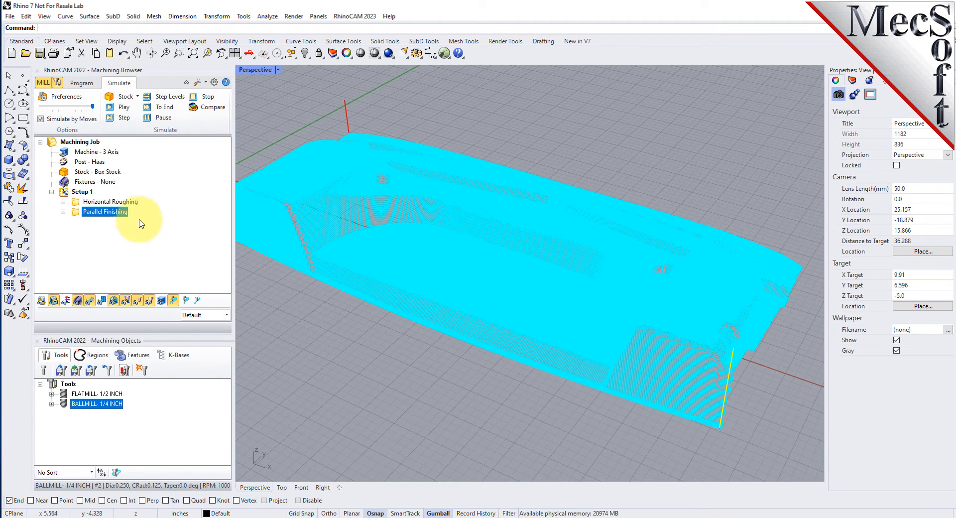
{"action": "left_click", "coordinate": [126, 108]}
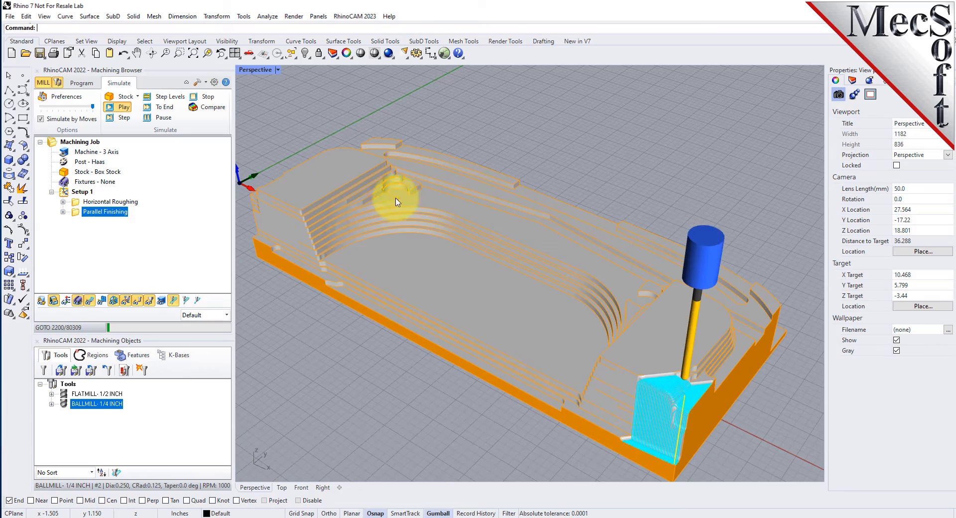
{"action": "right_click_drag", "start_coordinate": [384, 324], "coordinate": [342, 266]}
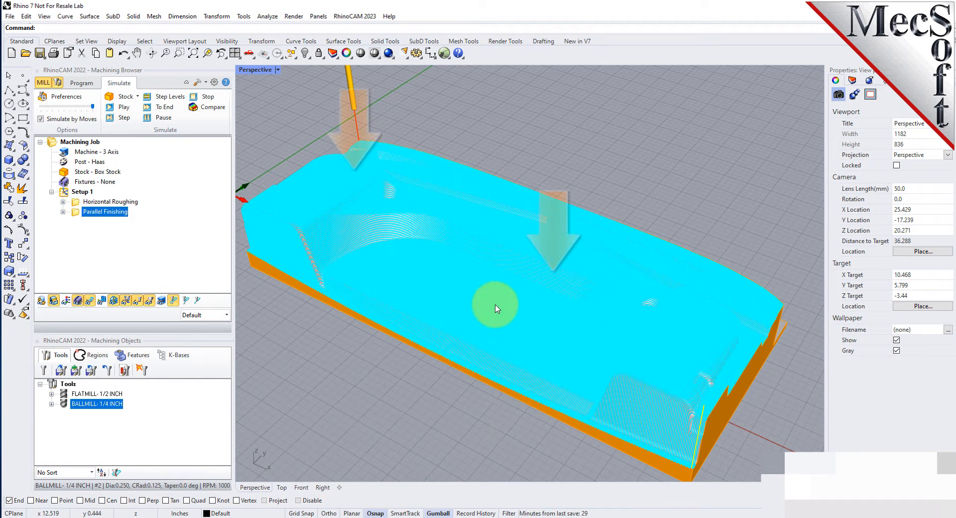
Hide the toolpath and examine the simulated surface finish inside and around the small teardrop-shaped pocket
{"action": "left_click", "coordinate": [99, 301]}
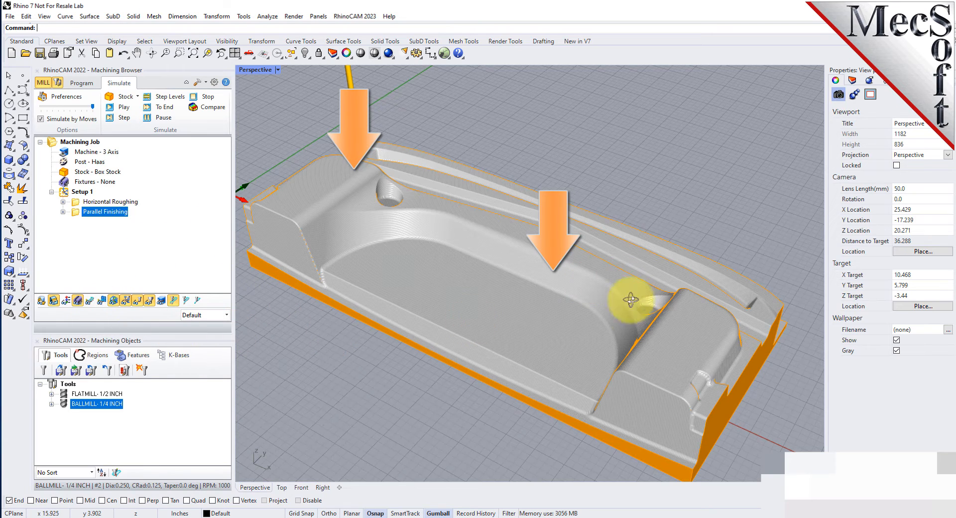
{"action": "right_click_drag", "start_coordinate": [639, 334], "coordinate": [447, 252]}
{"action": "scroll", "coordinate": [369, 220], "scroll_direction": "up", "scroll_amount": 10}
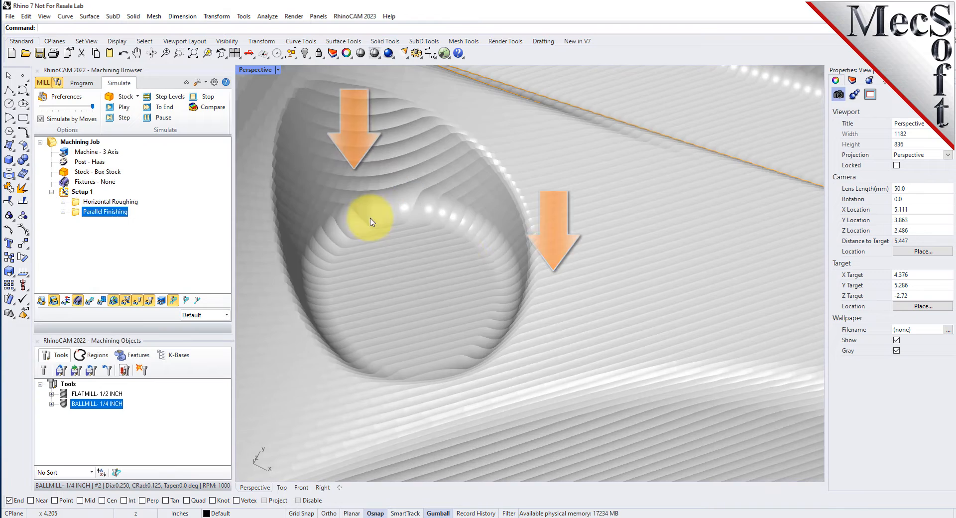
{"action": "right_click_drag", "start_coordinate": [516, 346], "coordinate": [507, 295]}
{"action": "scroll", "coordinate": [562, 300], "scroll_direction": "down", "scroll_amount": 6}
{"action": "scroll", "coordinate": [537, 324], "scroll_direction": "down", "scroll_amount": 6}
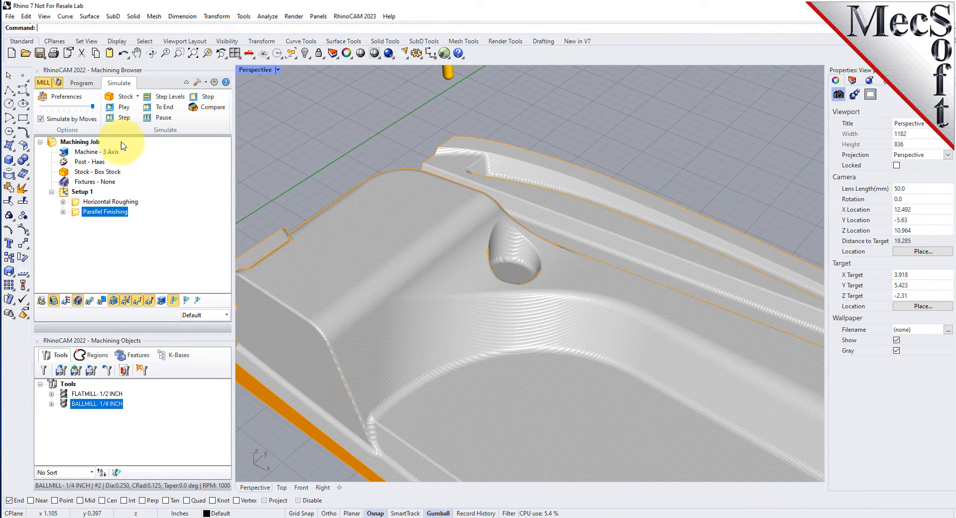
Start a 3-axis Radial Machining operation
{"action": "left_click", "coordinate": [86, 86]}
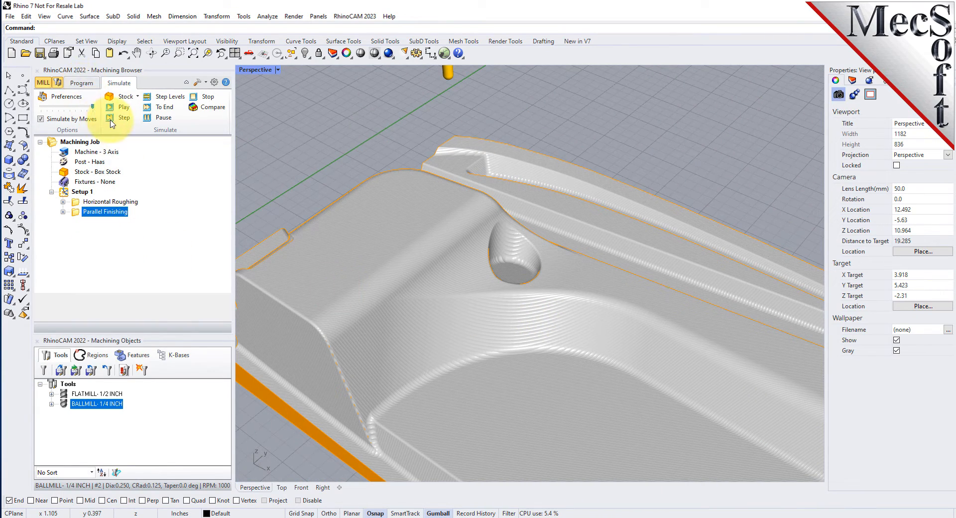
{"action": "left_click", "coordinate": [151, 119]}
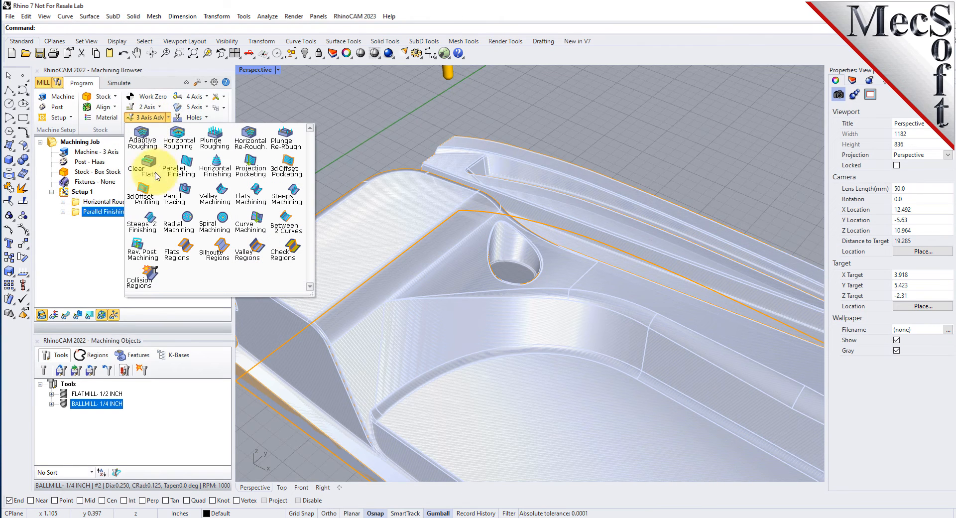
{"action": "left_click", "coordinate": [173, 228]}
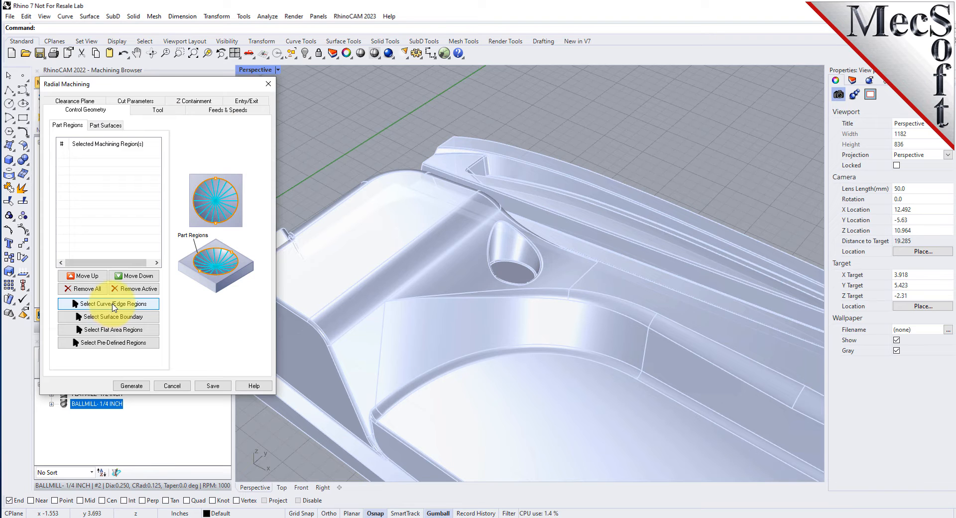
Pick the outer rim edges of the teardrop-shaped pocket nearest the part's origin end as curve/edge machining regions
{"action": "left_click", "coordinate": [113, 305]}
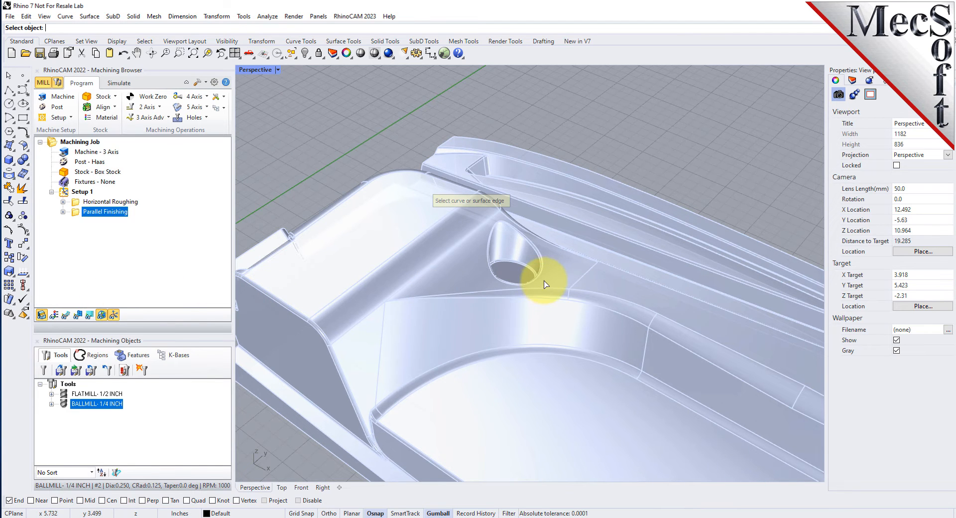
{"action": "scroll", "coordinate": [543, 275], "scroll_direction": "up", "scroll_amount": 5}
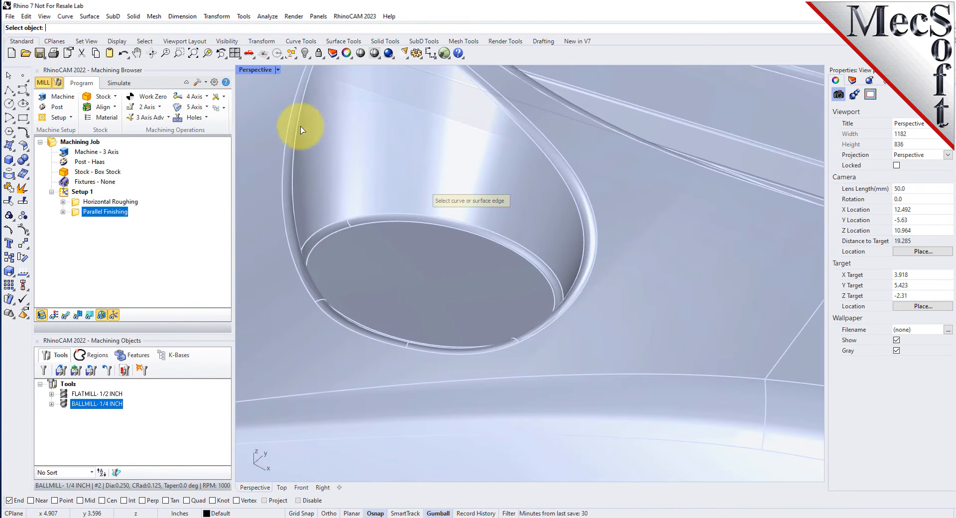
{"action": "left_click", "coordinate": [288, 123]}
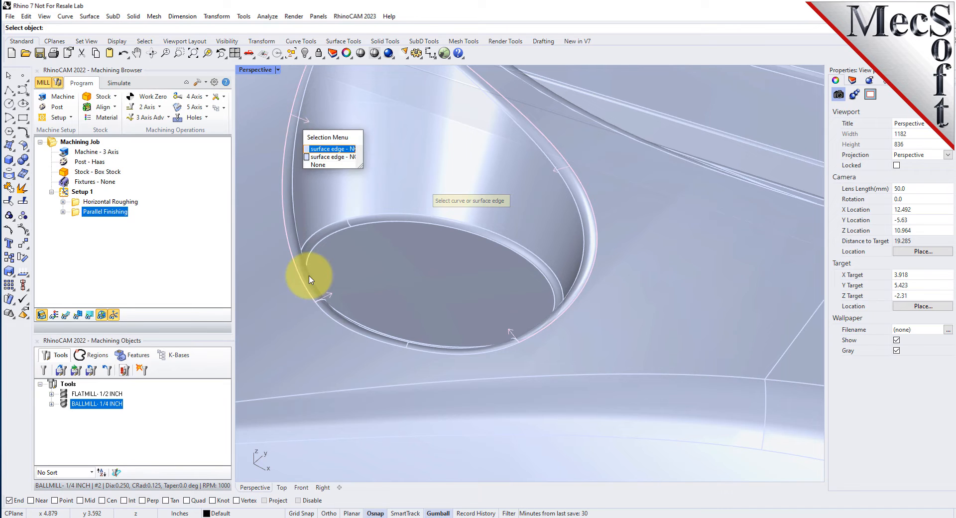
{"action": "left_click", "coordinate": [332, 318]}
{"action": "left_click", "coordinate": [374, 345]}
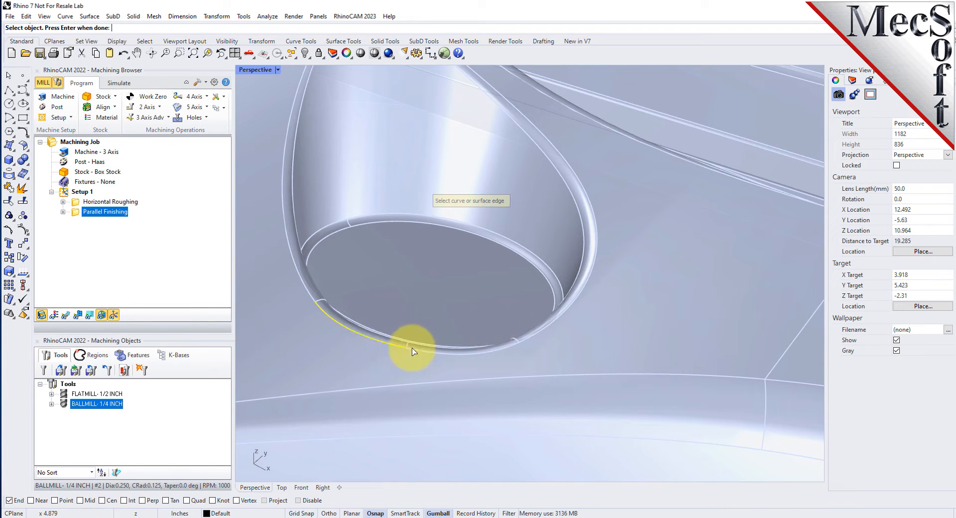
{"action": "left_click", "coordinate": [292, 256]}
{"action": "left_click", "coordinate": [341, 270]}
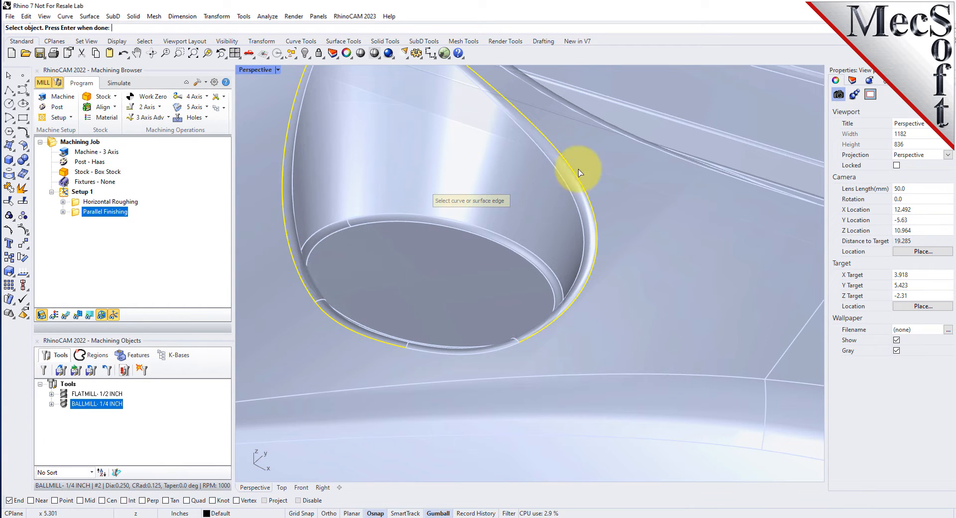
{"action": "left_click", "coordinate": [499, 348]}
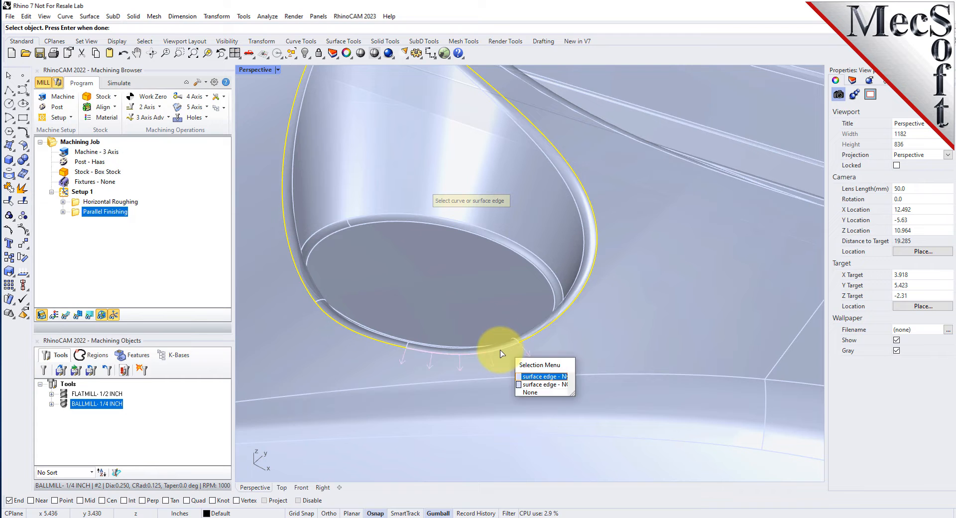
{"action": "left_click", "coordinate": [533, 377]}
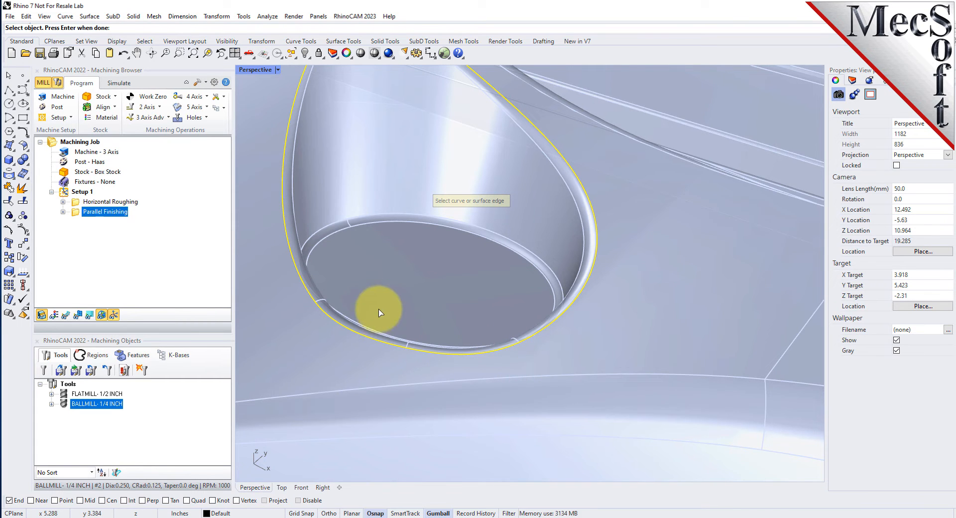
Add the outer rim edges of the second teardrop-shaped pocket, at the part's far end, to the machining regions and finish the selection
{"action": "scroll", "coordinate": [262, 196], "scroll_direction": "down", "scroll_amount": 6}
{"action": "scroll", "coordinate": [504, 318], "scroll_direction": "up", "scroll_amount": 5}
{"action": "scroll", "coordinate": [579, 274], "scroll_direction": "up", "scroll_amount": 3}
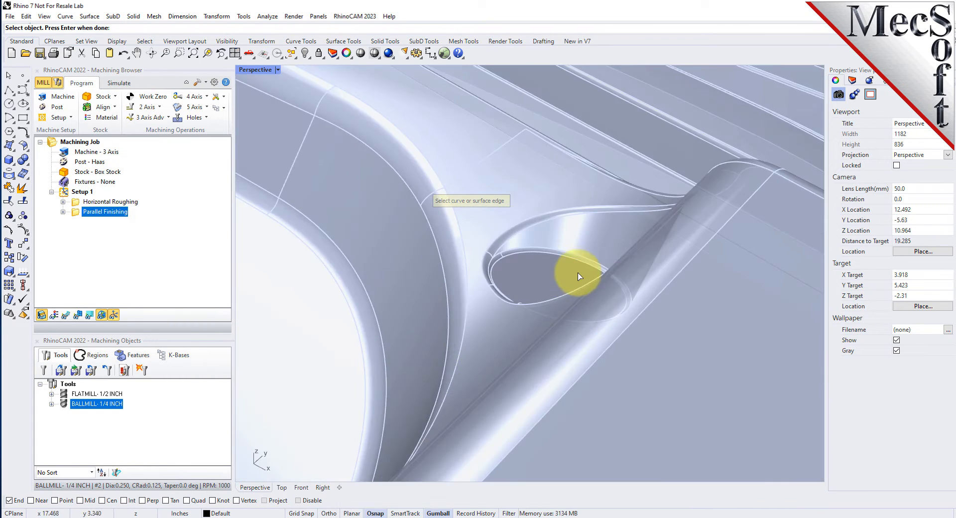
{"action": "scroll", "coordinate": [553, 271], "scroll_direction": "up", "scroll_amount": 2}
{"action": "scroll", "coordinate": [431, 272], "scroll_direction": "up", "scroll_amount": 3}
{"action": "scroll", "coordinate": [424, 273], "scroll_direction": "down", "scroll_amount": 5}
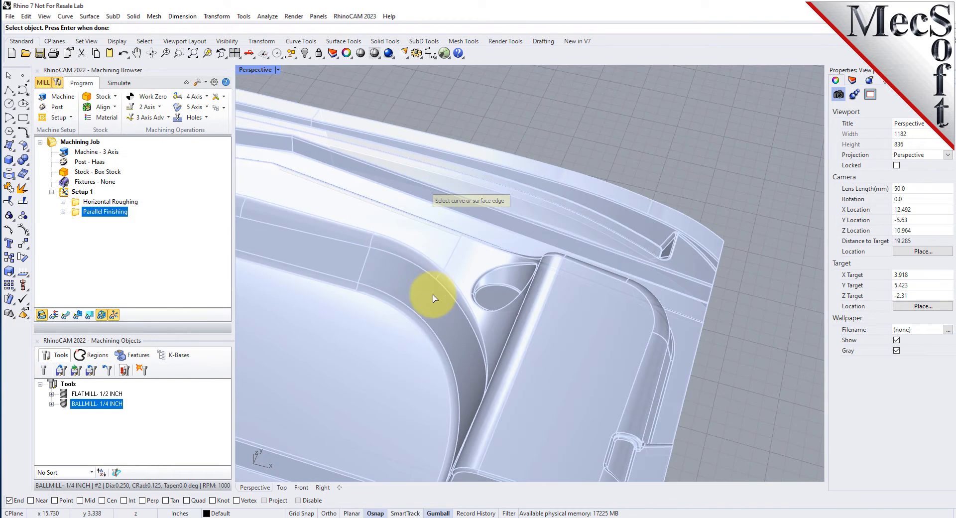
{"action": "scroll", "coordinate": [513, 312], "scroll_direction": "up", "scroll_amount": 2}
{"action": "scroll", "coordinate": [604, 258], "scroll_direction": "up", "scroll_amount": 2}
{"action": "scroll", "coordinate": [566, 244], "scroll_direction": "up", "scroll_amount": 2}
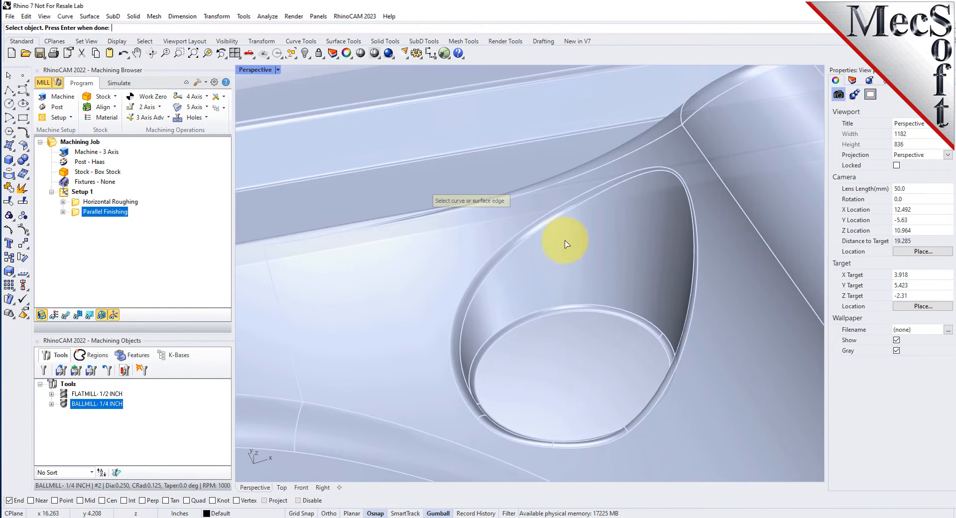
{"action": "left_click", "coordinate": [547, 219]}
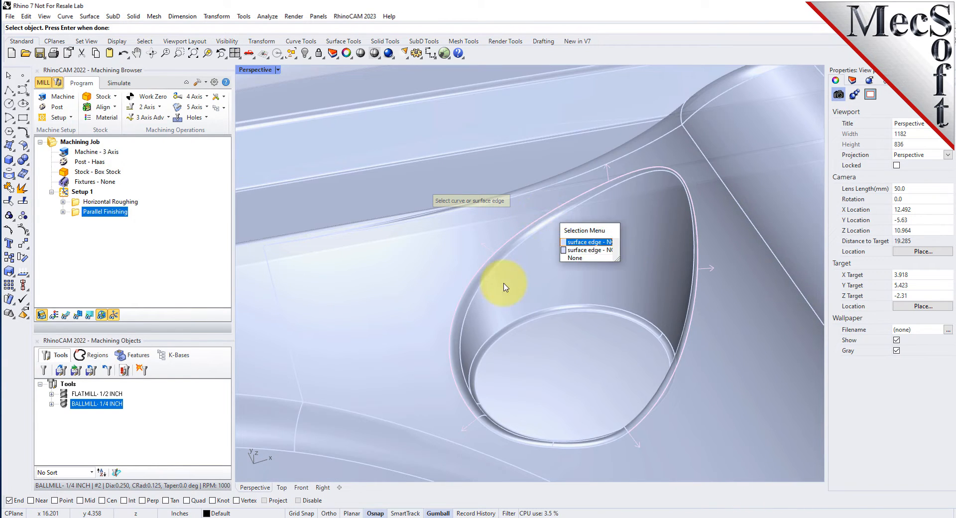
{"action": "left_click", "coordinate": [495, 438]}
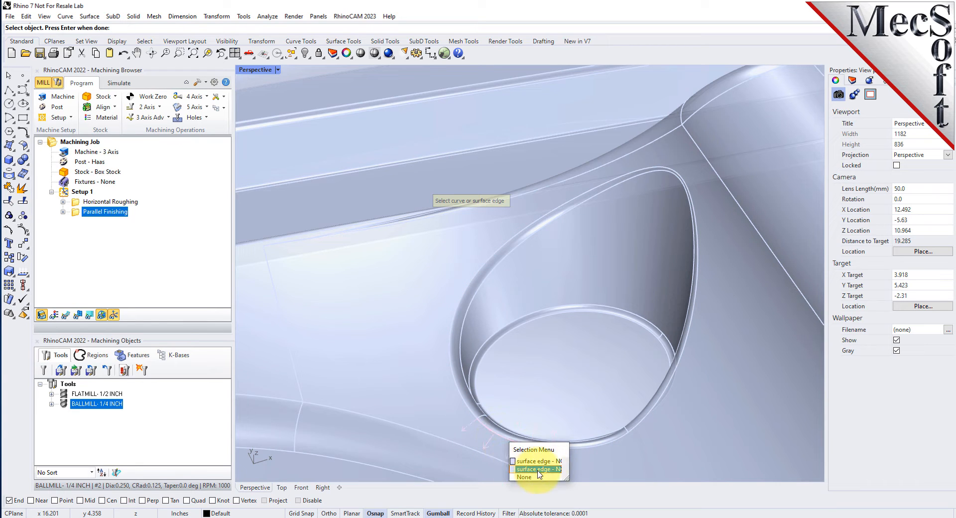
{"action": "left_click", "coordinate": [540, 462]}
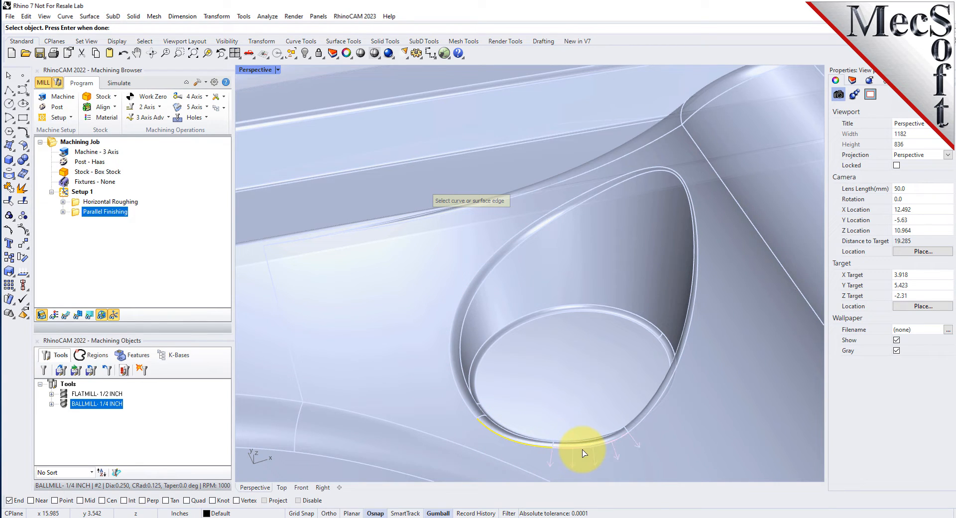
{"action": "left_click", "coordinate": [583, 450]}
{"action": "left_click", "coordinate": [614, 475]}
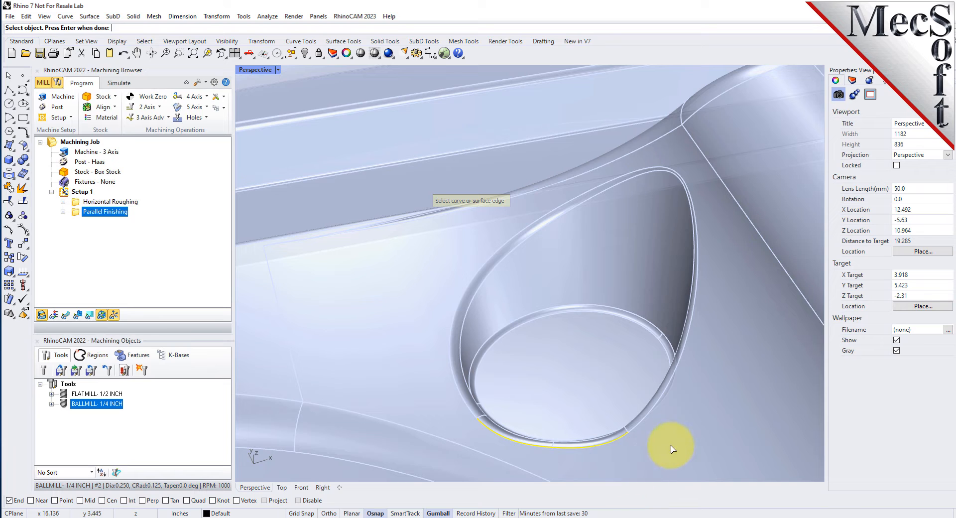
{"action": "left_click", "coordinate": [692, 324]}
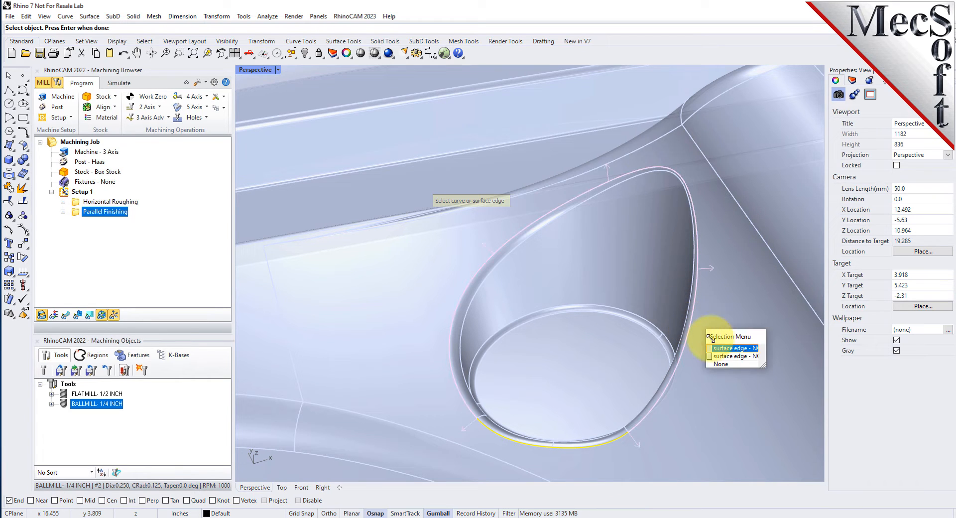
{"action": "left_click", "coordinate": [721, 352]}
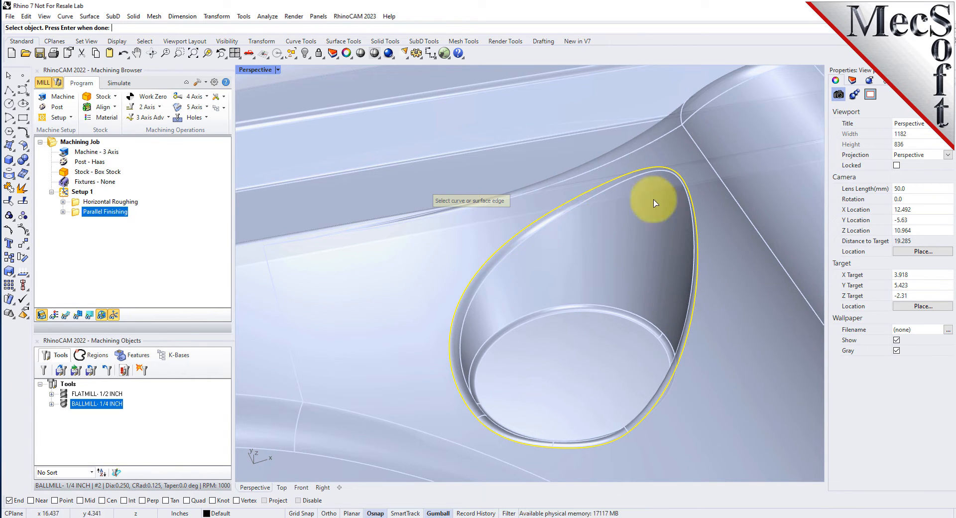
{"action": "scroll", "coordinate": [672, 224], "scroll_direction": "down", "scroll_amount": 8}
{"action": "right_click_drag", "start_coordinate": [672, 224], "coordinate": [541, 230]}
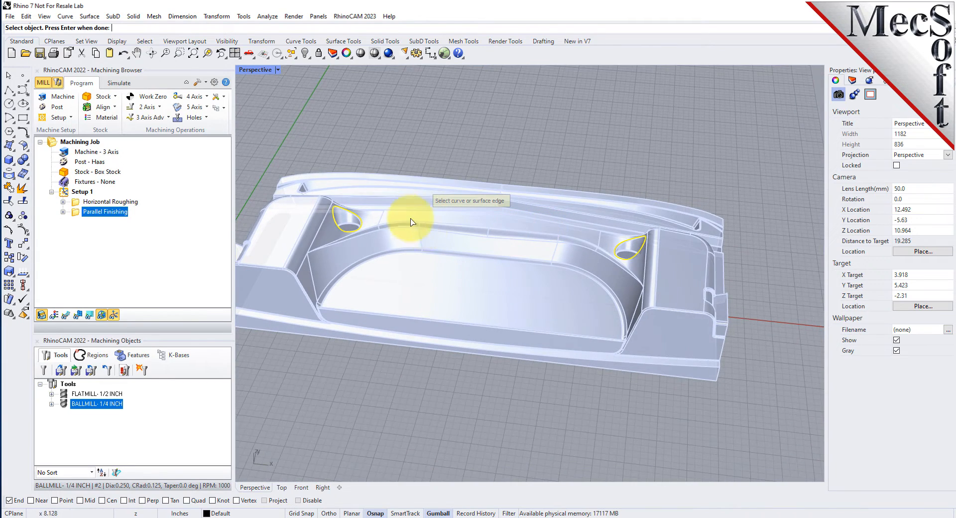
{"action": "scroll", "coordinate": [395, 227], "scroll_direction": "up", "scroll_amount": 2}
{"action": "right_click", "coordinate": [395, 227]}
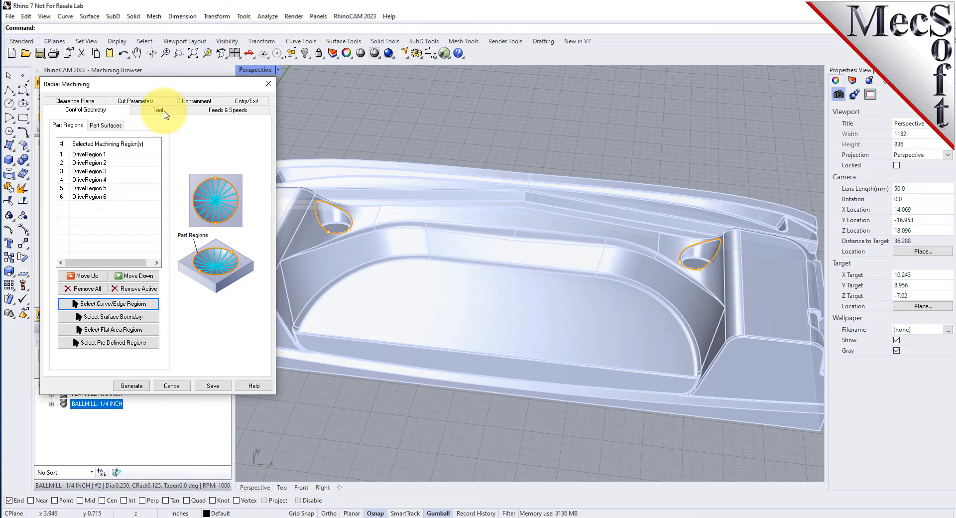
Set the Radial Machining stepover to 15% of the tool diameter and generate the toolpath
{"action": "left_click", "coordinate": [164, 112]}
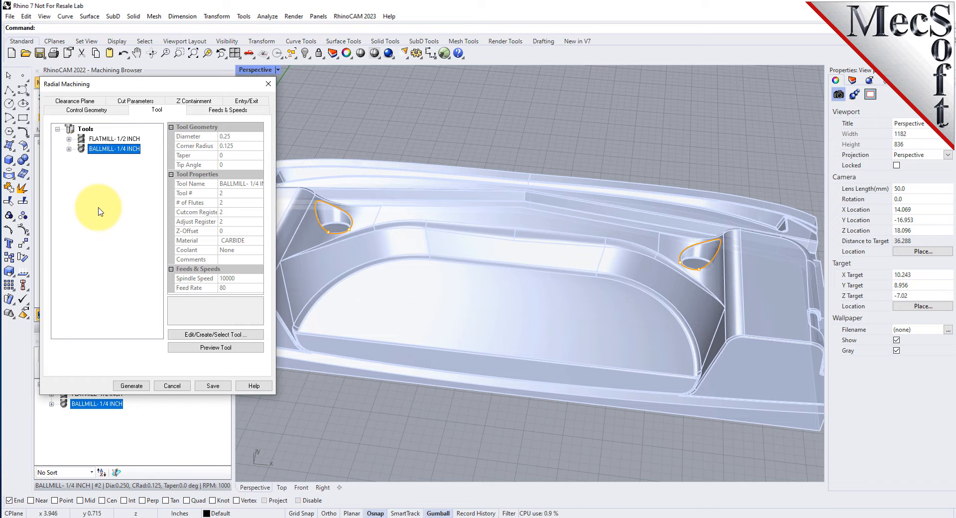
{"action": "left_click", "coordinate": [148, 102]}
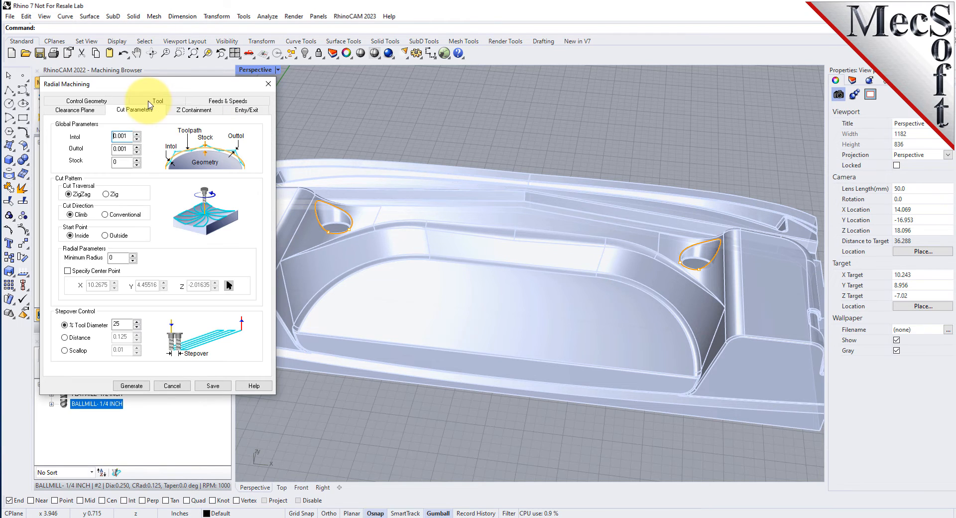
{"action": "left_click_drag", "start_coordinate": [121, 323], "coordinate": [93, 321]}
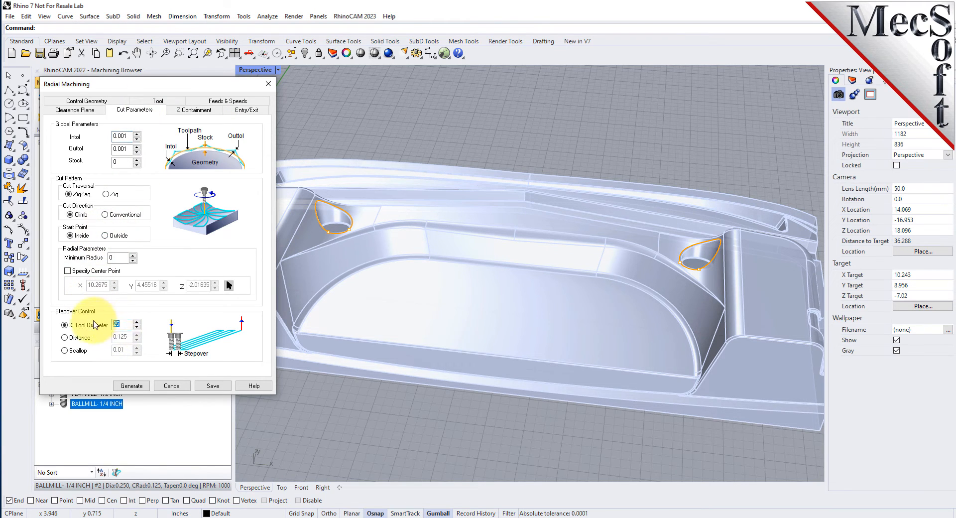
{"action": "type", "text": "15"}
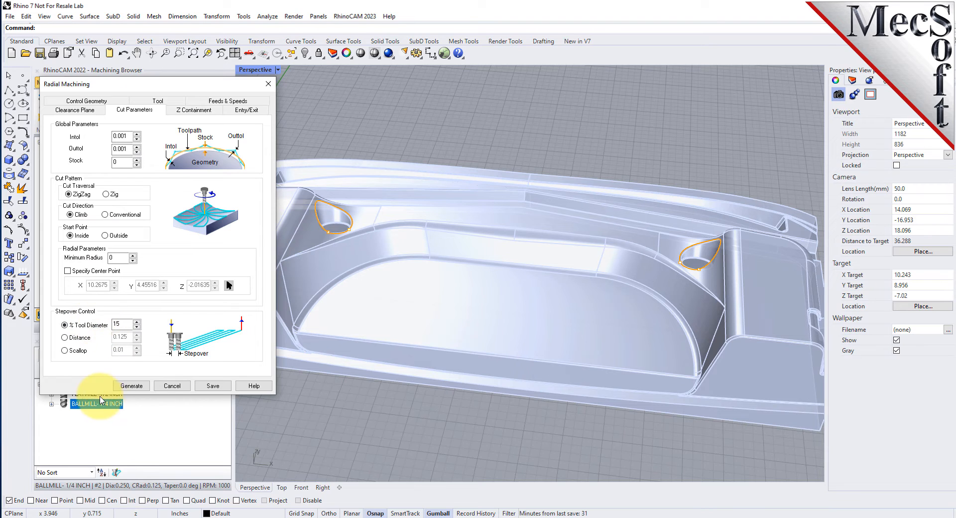
{"action": "left_click", "coordinate": [134, 386]}
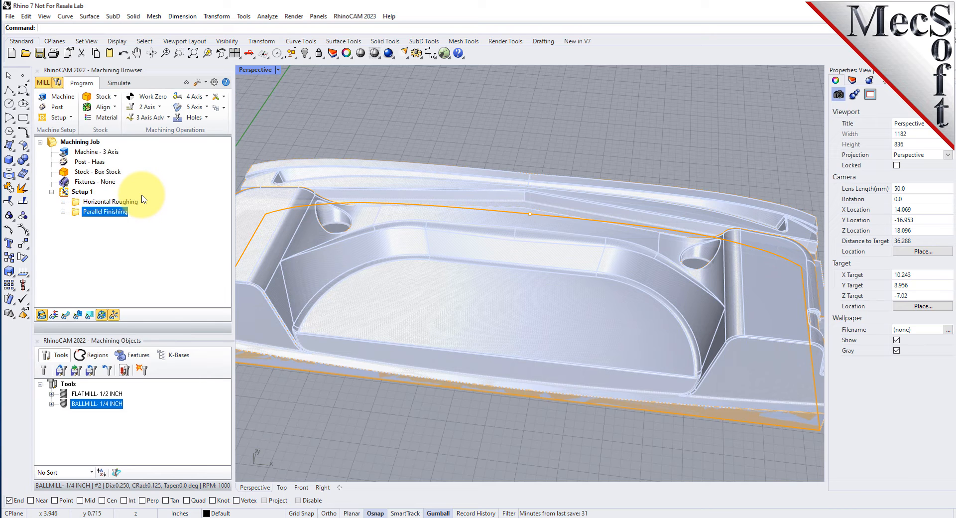
Show the Radial Machining toolpath and examine its radial cut pattern in the pocket and the transfer move between both pockets
{"action": "left_click", "coordinate": [66, 315]}
{"action": "scroll", "coordinate": [318, 212], "scroll_direction": "up", "scroll_amount": 5}
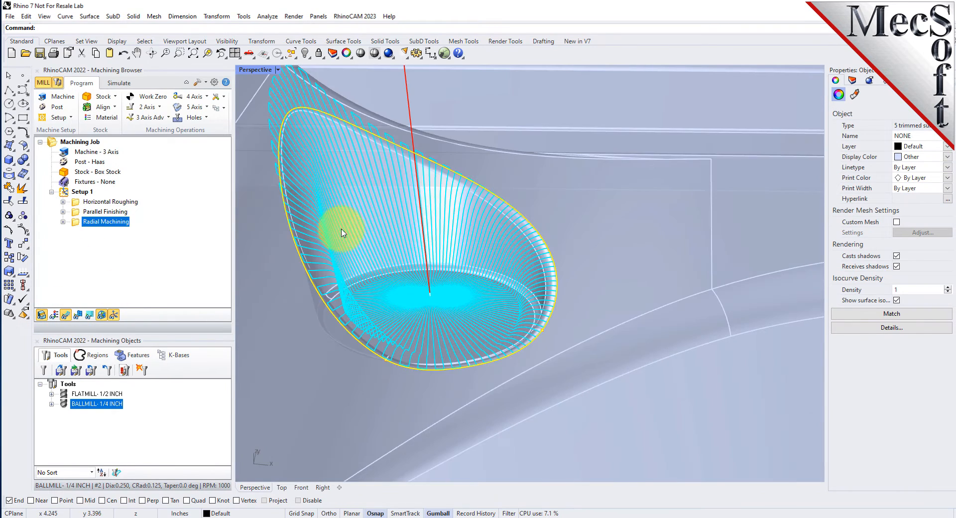
{"action": "mouse_move", "coordinate": [415, 264]}
{"action": "right_mouse_down"}
{"action": "mouse_move", "coordinate": [421, 277]}
{"action": "mouse_move", "coordinate": [421, 265]}
{"action": "right_mouse_up"}
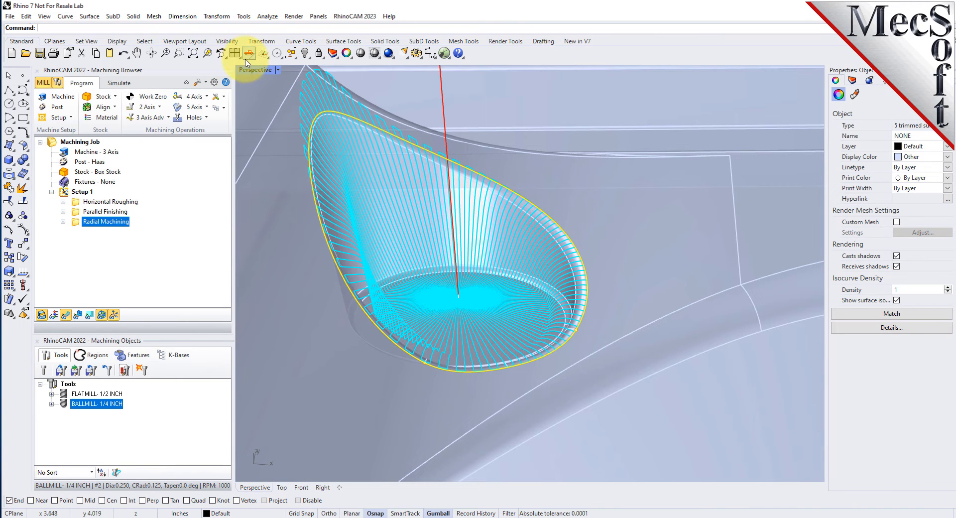
{"action": "right_click_drag", "start_coordinate": [469, 170], "coordinate": [506, 241]}
{"action": "scroll", "coordinate": [472, 166], "scroll_direction": "down", "scroll_amount": 8}
{"action": "scroll", "coordinate": [473, 245], "scroll_direction": "up", "scroll_amount": 10}
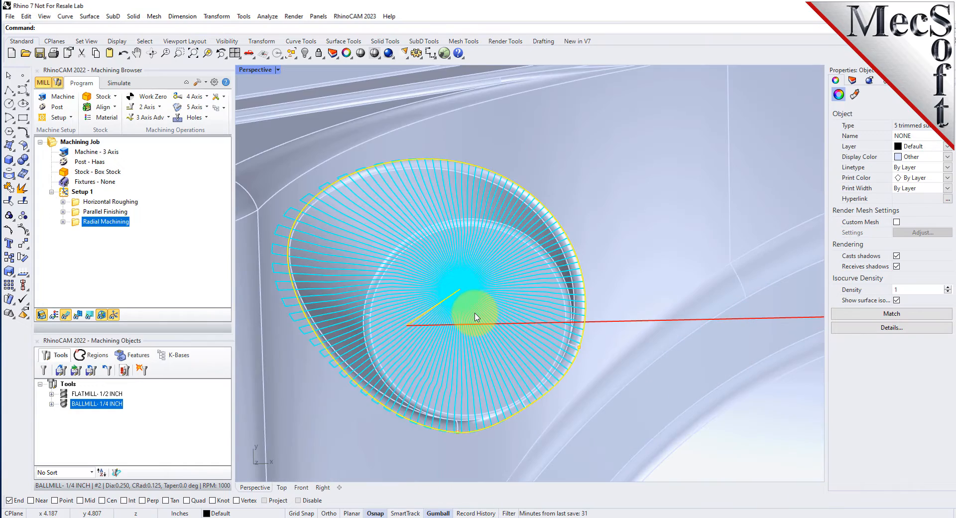
{"action": "scroll", "coordinate": [475, 318], "scroll_direction": "down", "scroll_amount": 10}
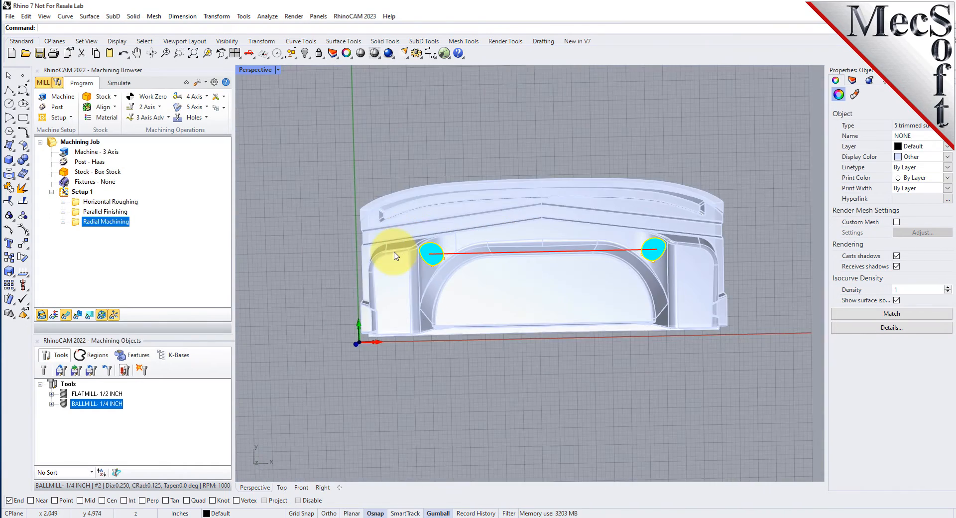
{"action": "right_click_drag", "start_coordinate": [500, 317], "coordinate": [479, 254]}
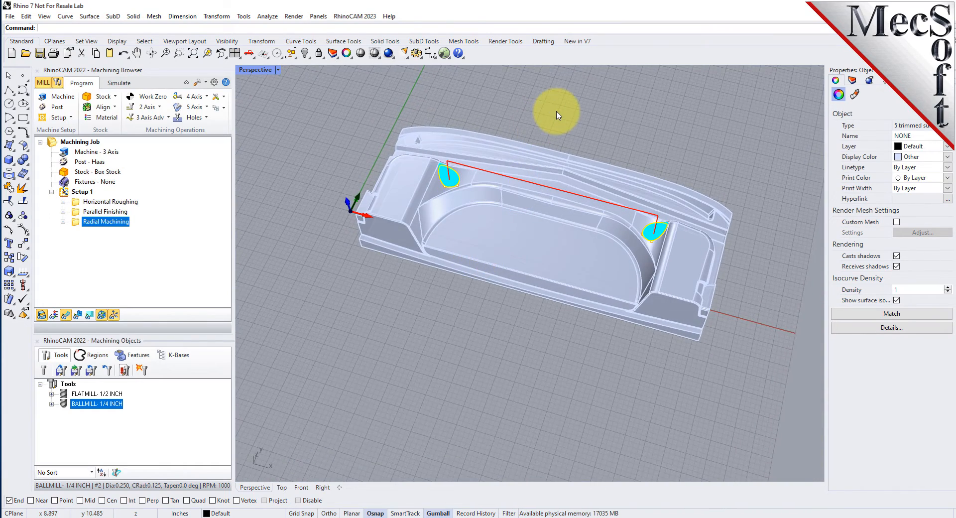
Simulate the Radial Machining operation through both teardrop-shaped pockets to the end
{"action": "left_click", "coordinate": [121, 85]}
{"action": "left_click", "coordinate": [124, 107]}
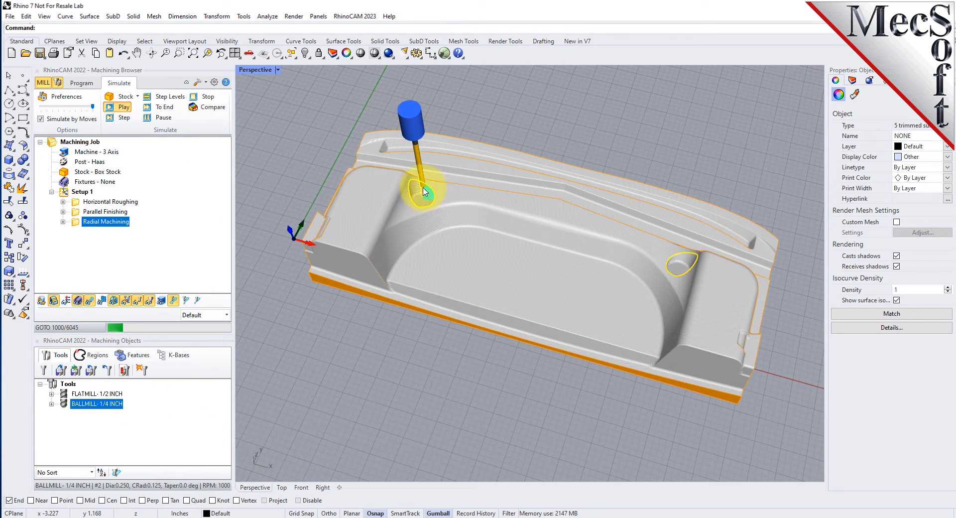
{"action": "scroll", "coordinate": [423, 192], "scroll_direction": "up", "scroll_amount": 3}
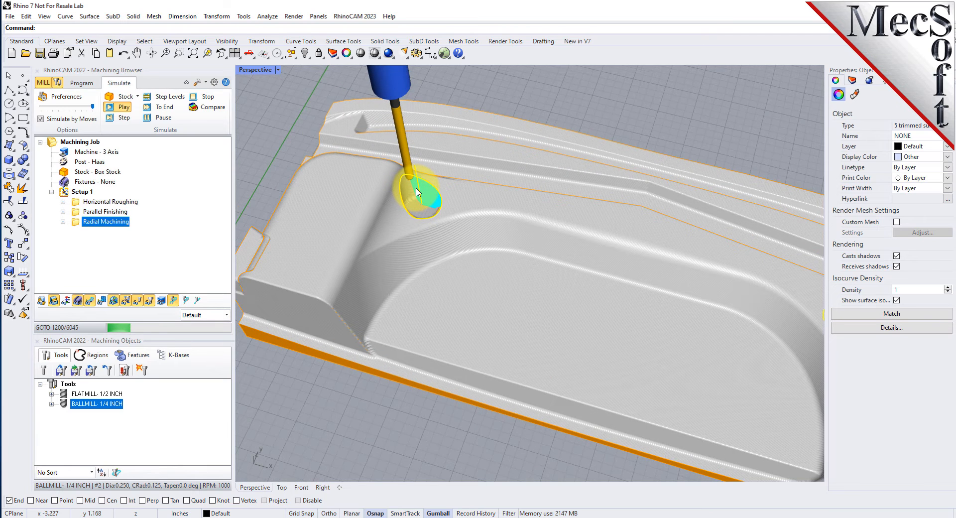
{"action": "scroll", "coordinate": [416, 191], "scroll_direction": "up", "scroll_amount": 2}
{"action": "scroll", "coordinate": [404, 194], "scroll_direction": "up", "scroll_amount": 2}
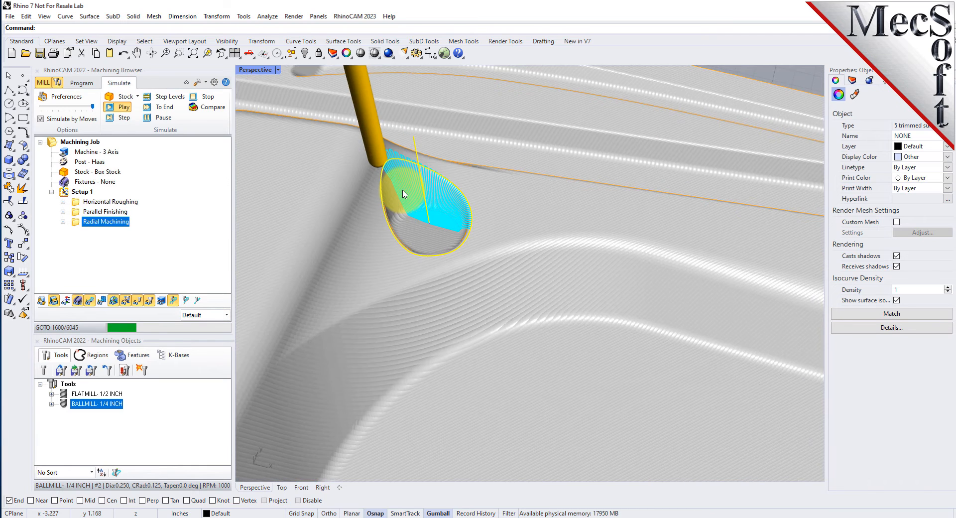
{"action": "scroll", "coordinate": [404, 195], "scroll_direction": "up", "scroll_amount": 2}
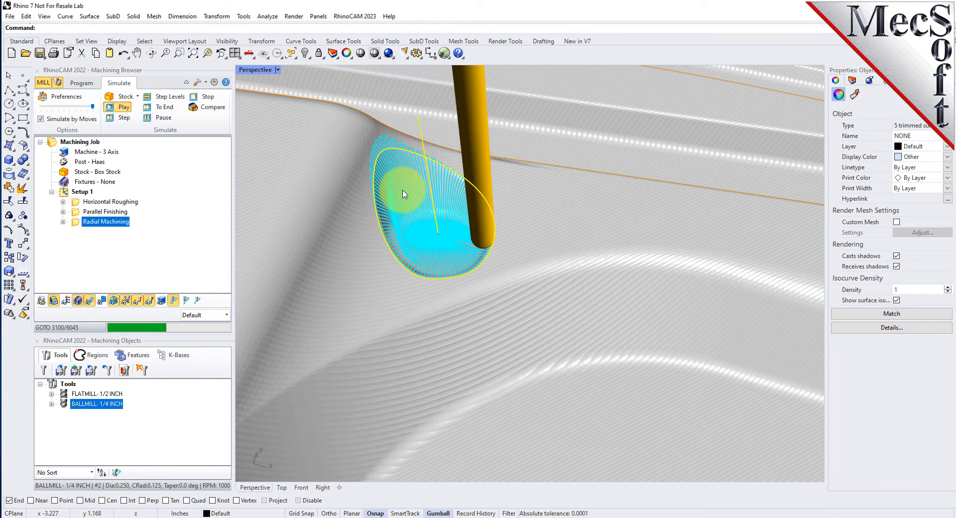
{"action": "scroll", "coordinate": [318, 202], "scroll_direction": "down", "scroll_amount": 3}
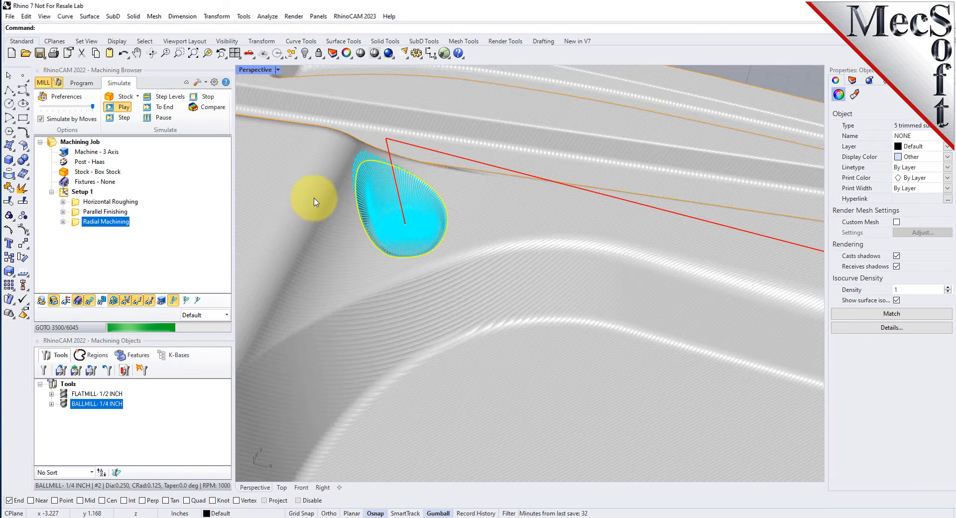
{"action": "scroll", "coordinate": [324, 203], "scroll_direction": "down", "scroll_amount": 5}
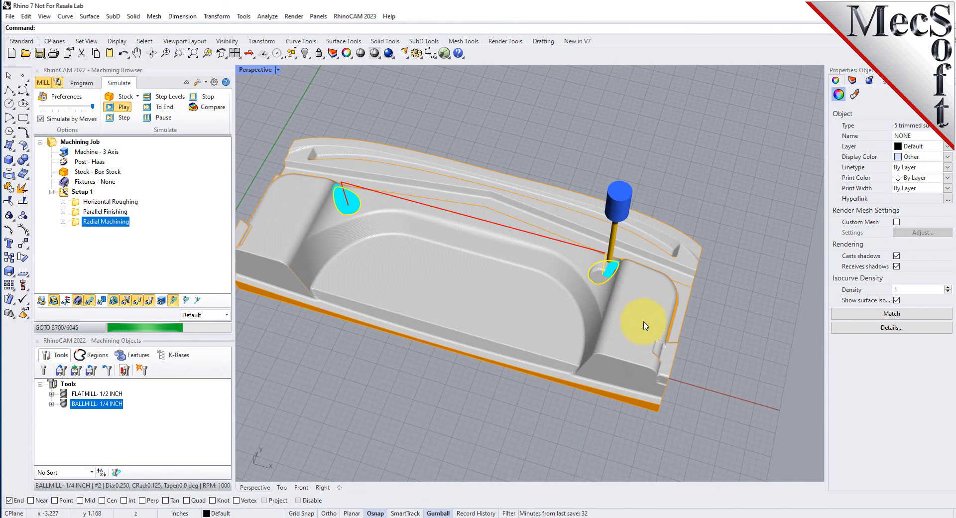
{"action": "scroll", "coordinate": [602, 273], "scroll_direction": "up", "scroll_amount": 6}
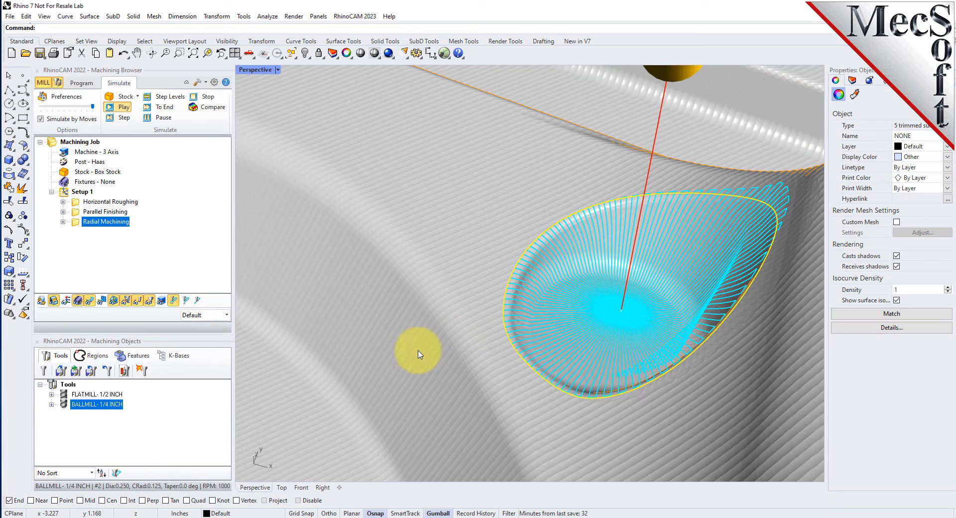
Hide the toolpath and examine the simulated surface finish inside both teardrop-shaped pockets
{"action": "left_click", "coordinate": [90, 300]}
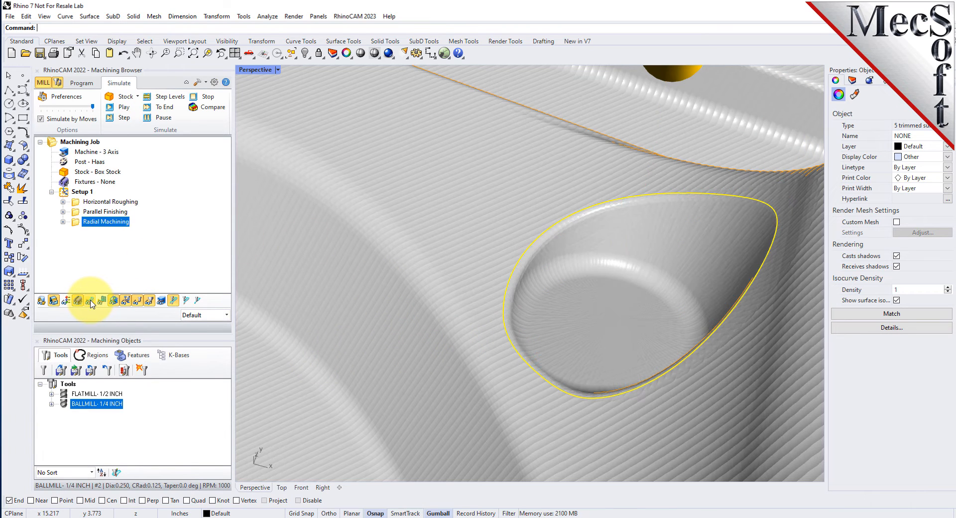
{"action": "scroll", "coordinate": [542, 287], "scroll_direction": "down", "scroll_amount": 10}
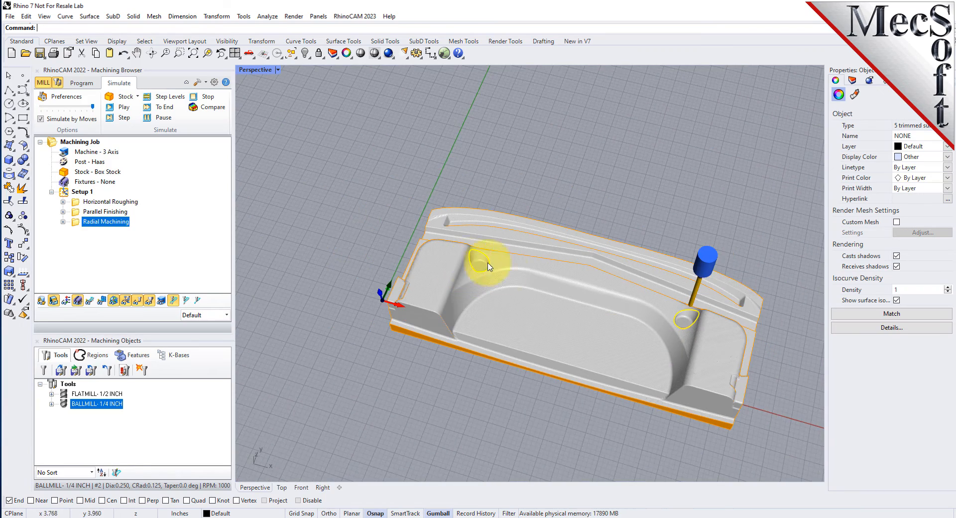
{"action": "scroll", "coordinate": [476, 264], "scroll_direction": "up", "scroll_amount": 10}
{"action": "scroll", "coordinate": [471, 263], "scroll_direction": "up", "scroll_amount": 5}
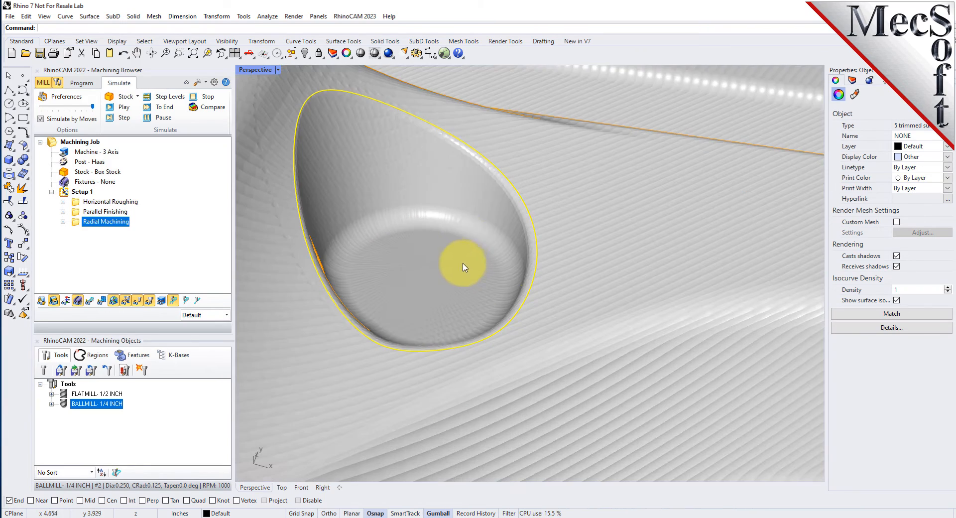
{"action": "scroll", "coordinate": [390, 211], "scroll_direction": "down", "scroll_amount": 10}
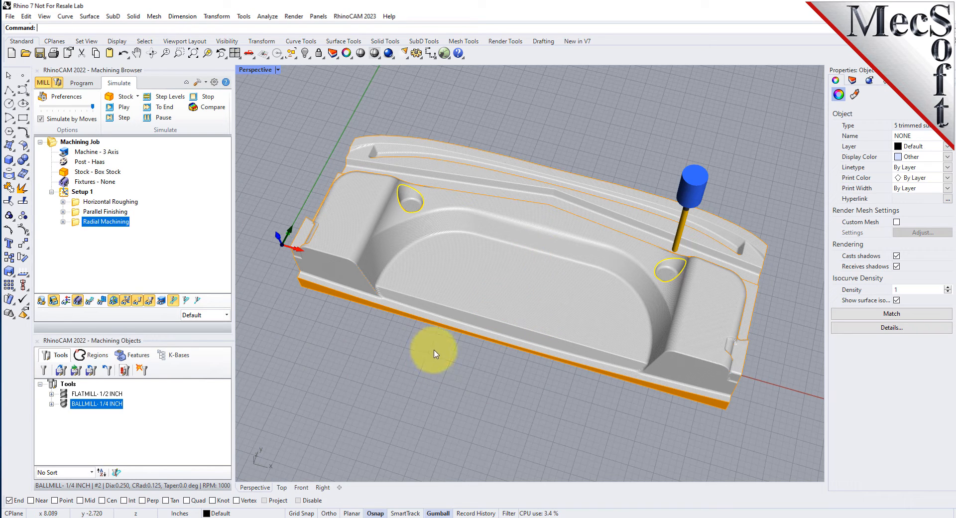
Post-process Setup 1 with the Haas post to 3AxisIntroductionTutorial_Setup 1.nc, look over the G-code and close the file
{"action": "left_click", "coordinate": [533, 394]}
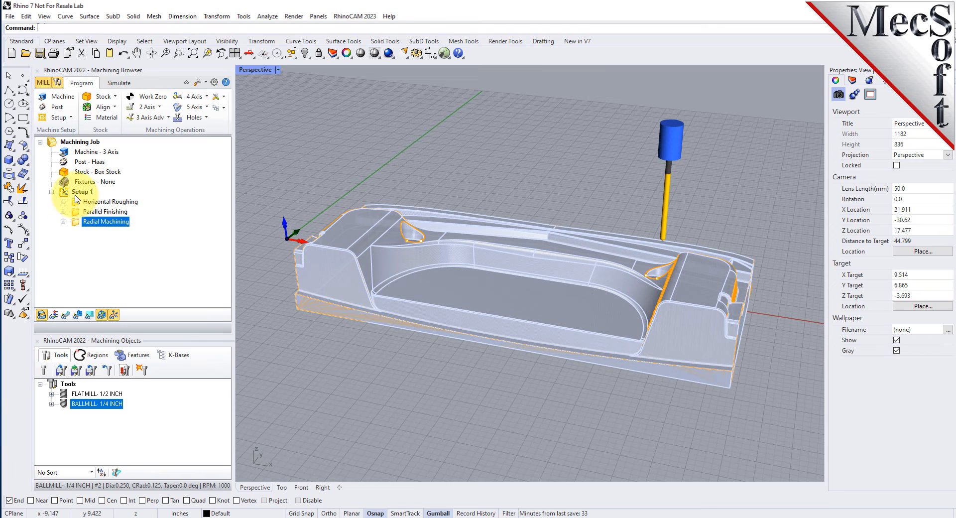
{"action": "right_click", "coordinate": [80, 193]}
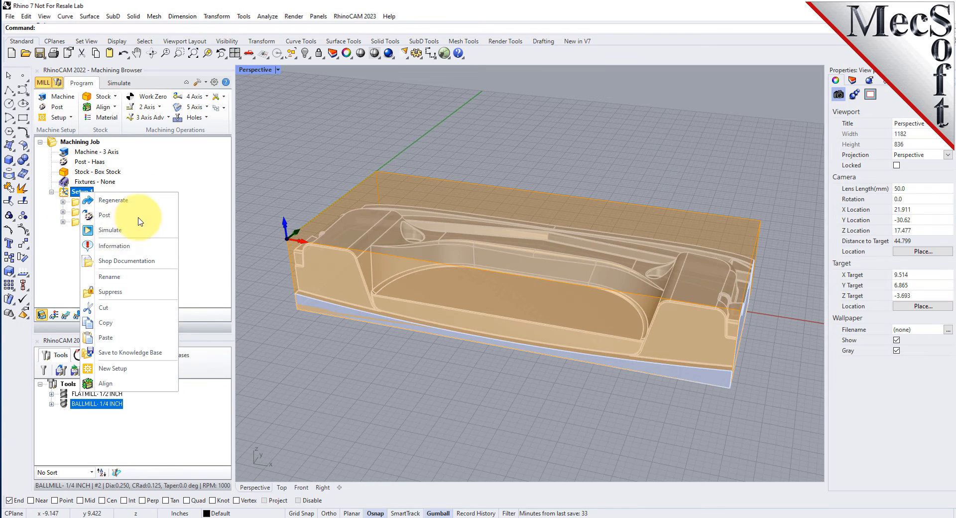
{"action": "left_click", "coordinate": [112, 215]}
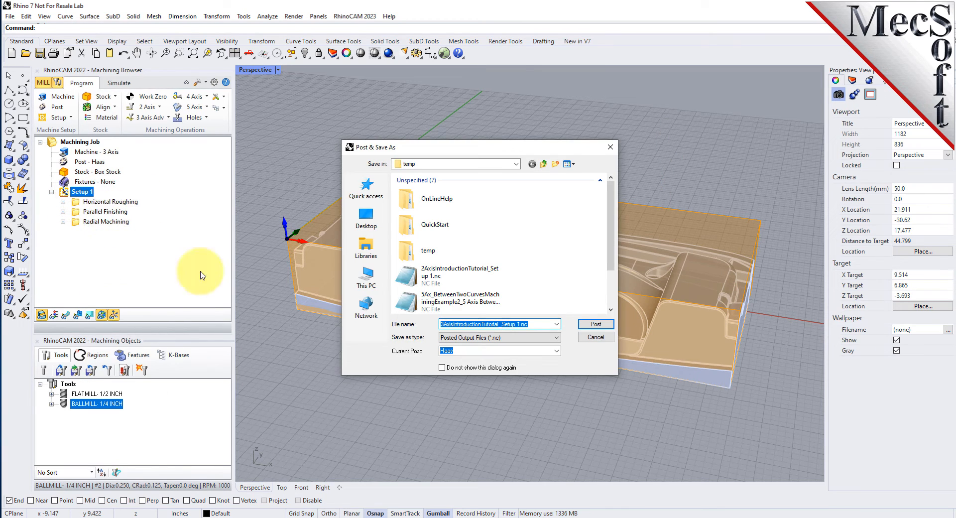
{"action": "left_click", "coordinate": [516, 324]}
{"action": "left_click_drag", "start_coordinate": [499, 324], "coordinate": [421, 324]}
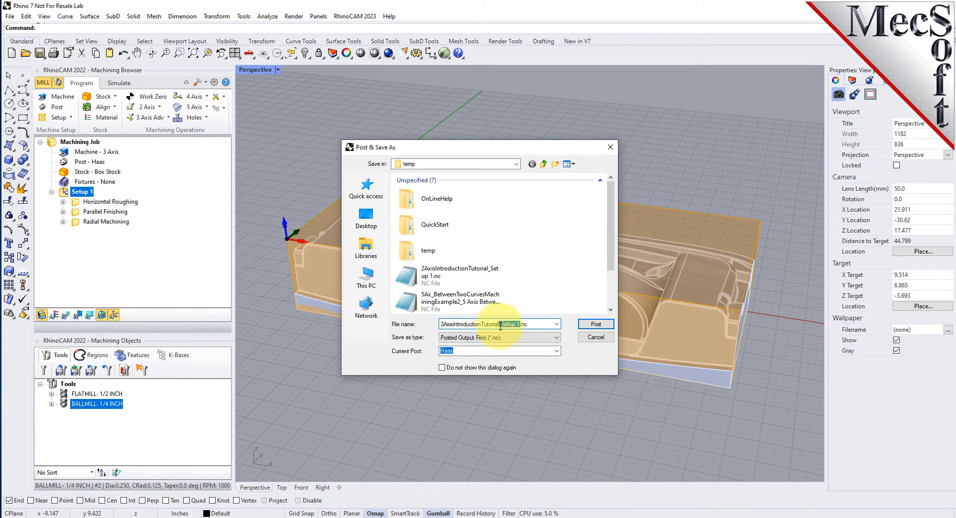
{"action": "left_click_drag", "start_coordinate": [500, 324], "coordinate": [427, 324]}
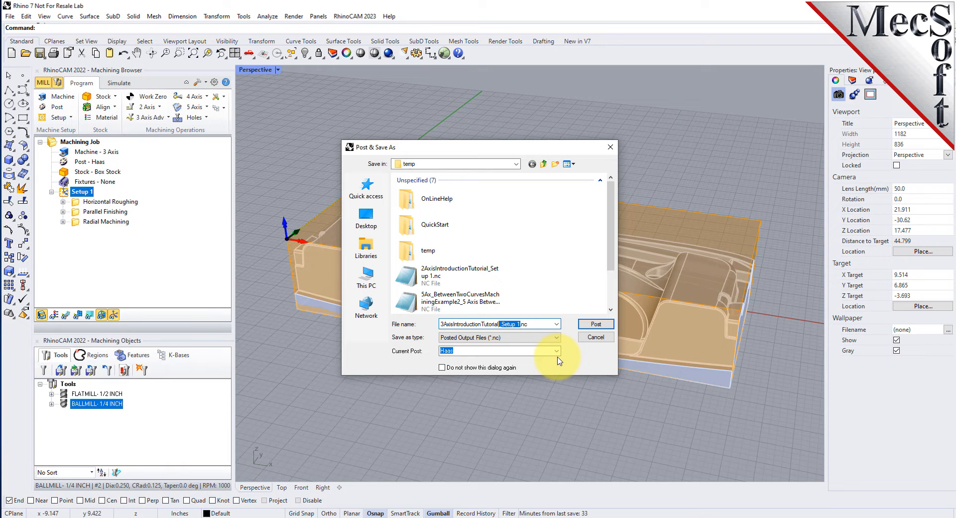
{"action": "left_click", "coordinate": [596, 323]}
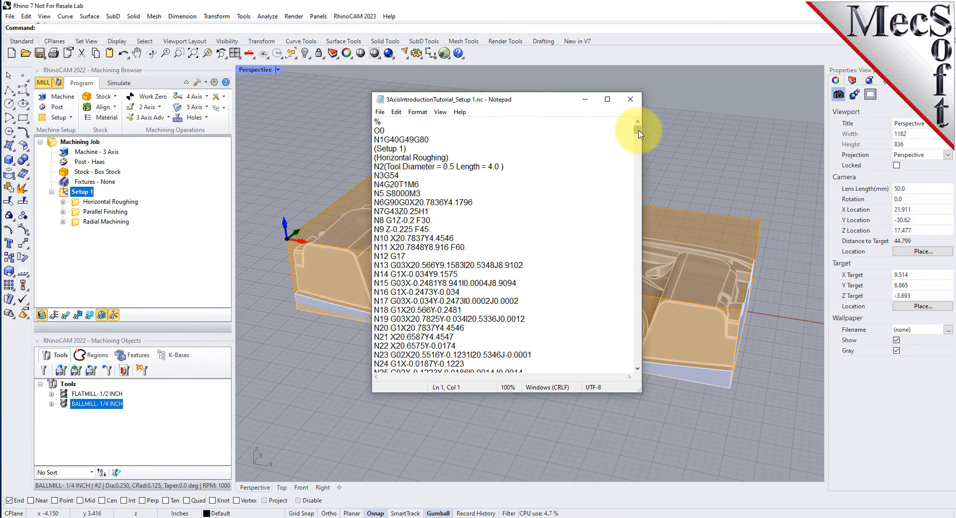
{"action": "mouse_move", "coordinate": [637, 130]}
{"action": "left_mouse_down"}
{"action": "mouse_move", "coordinate": [637, 374]}
{"action": "mouse_move", "coordinate": [637, 127]}
{"action": "left_mouse_up"}
{"action": "left_click", "coordinate": [630, 102]}
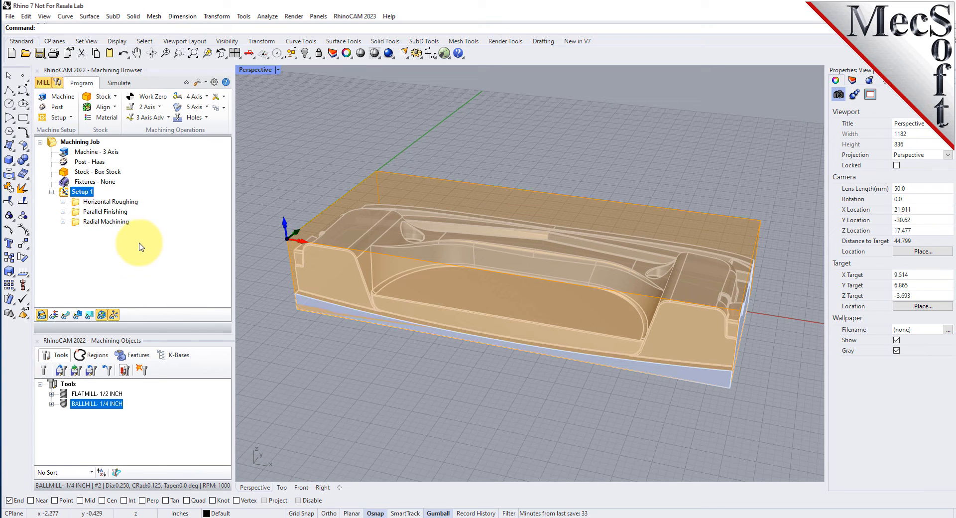
Review the machining information for Setup 1, going through the Horizontal Roughing, Parallel Finishing and Radial Machining entries
{"action": "right_click", "coordinate": [87, 194]}
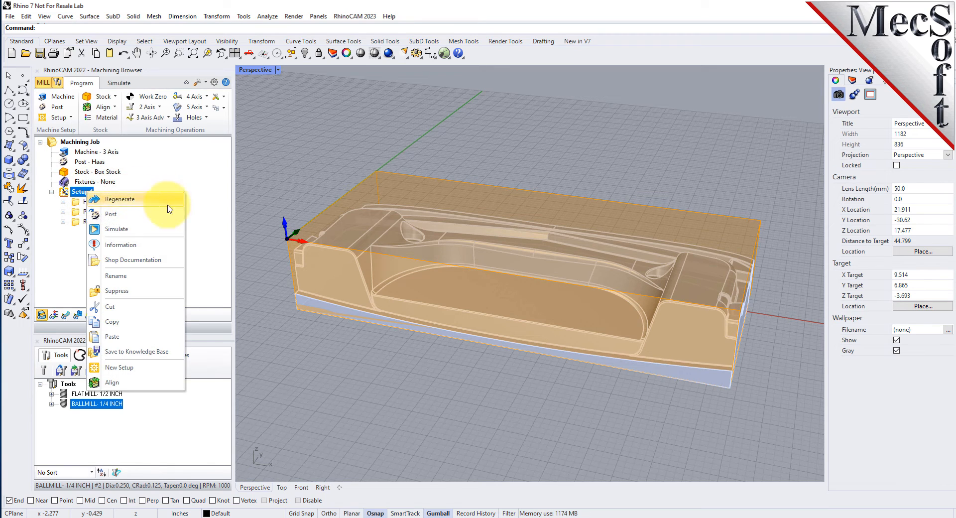
{"action": "left_click", "coordinate": [161, 248]}
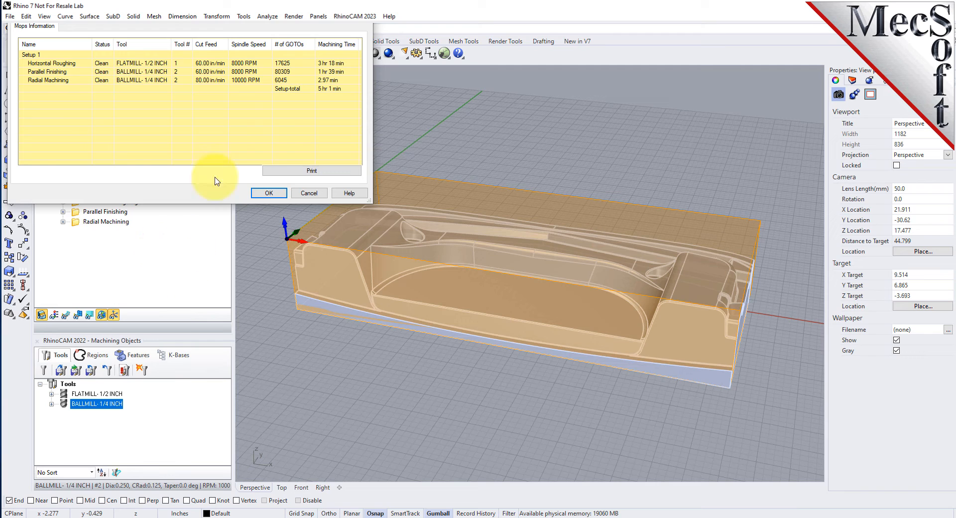
{"action": "left_click_drag", "start_coordinate": [195, 10], "coordinate": [326, 149]}
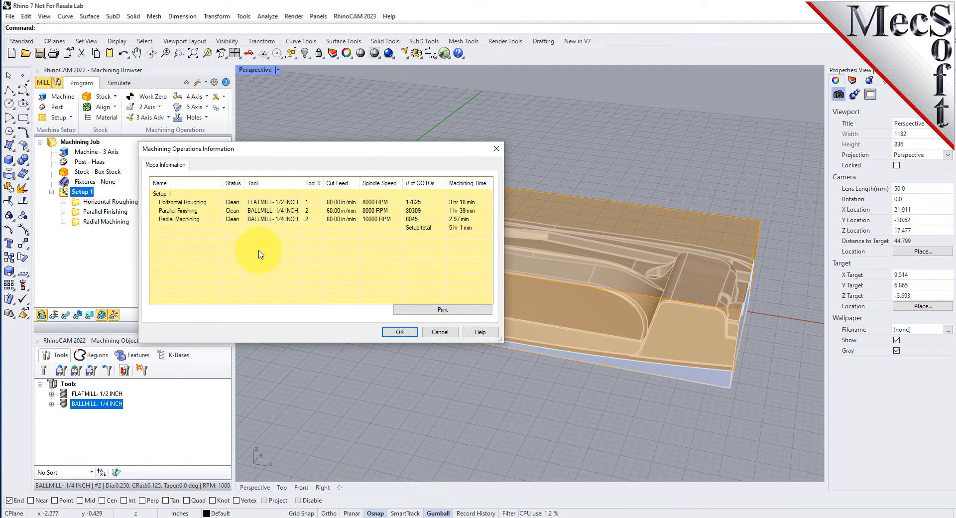
{"action": "left_click", "coordinate": [179, 202]}
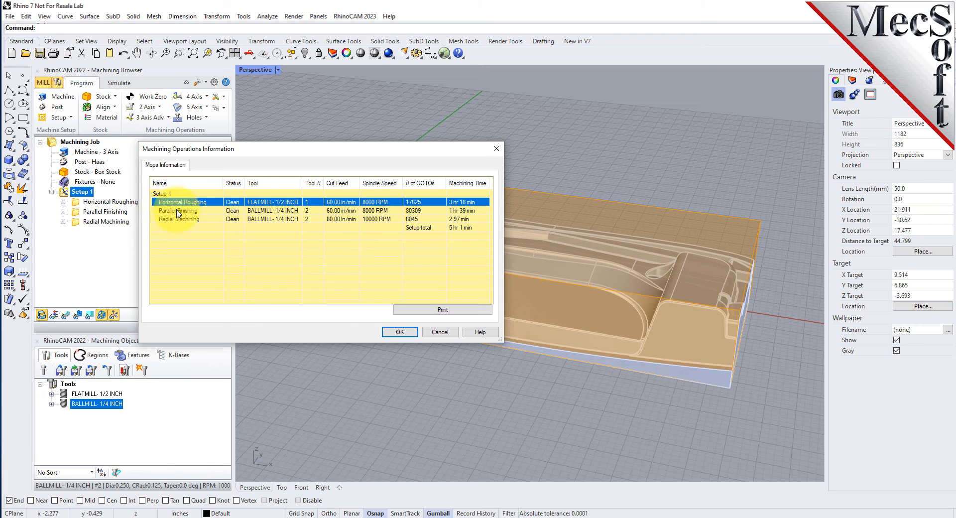
{"action": "left_click", "coordinate": [178, 212]}
{"action": "left_click", "coordinate": [176, 219]}
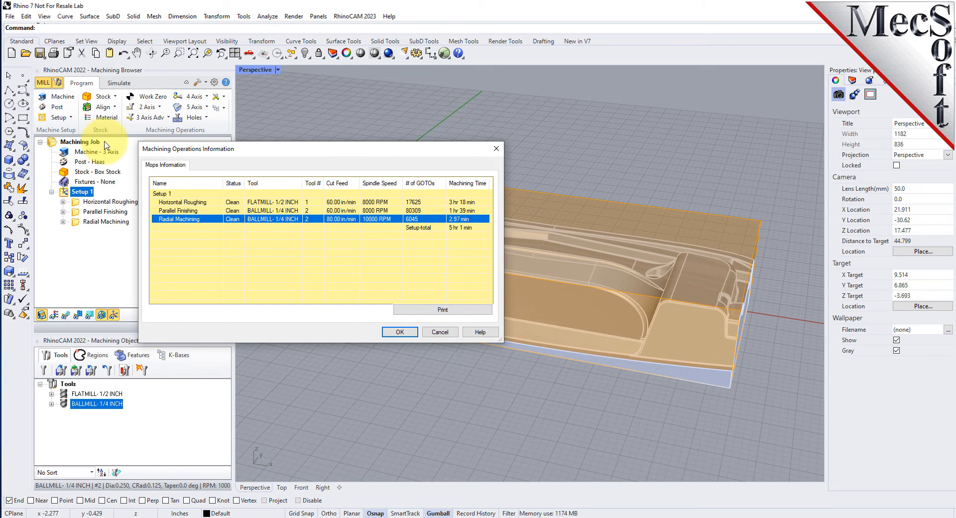
{"action": "left_click", "coordinate": [398, 332]}
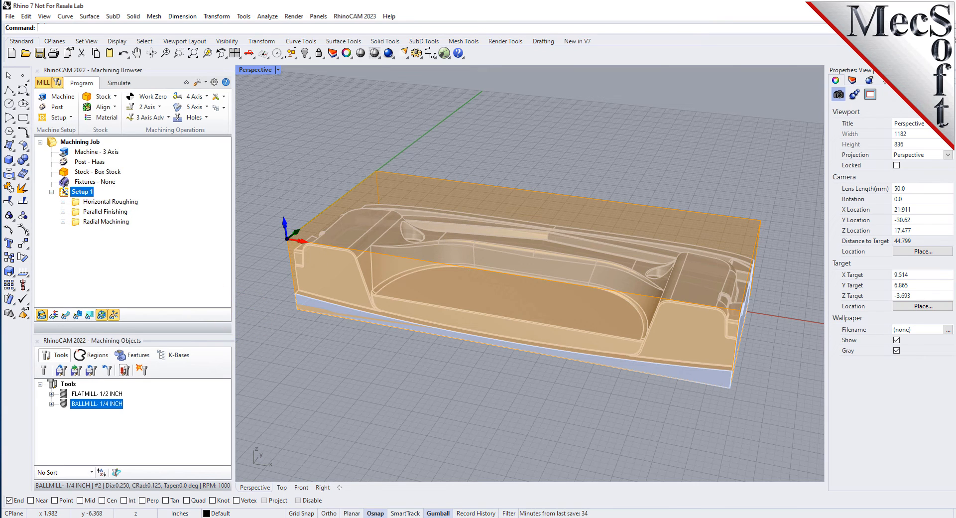
Generate shop documentation for Setup 1 with Template2, saving it as 3AxisIntroductionTutorial.htm and replacing the existing file
{"action": "left_click", "coordinate": [106, 221]}
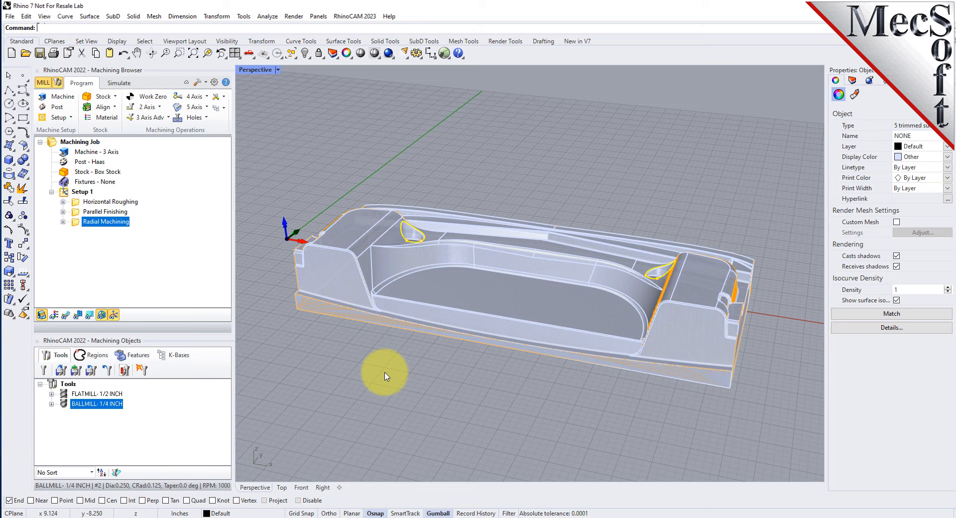
{"action": "left_click", "coordinate": [66, 193]}
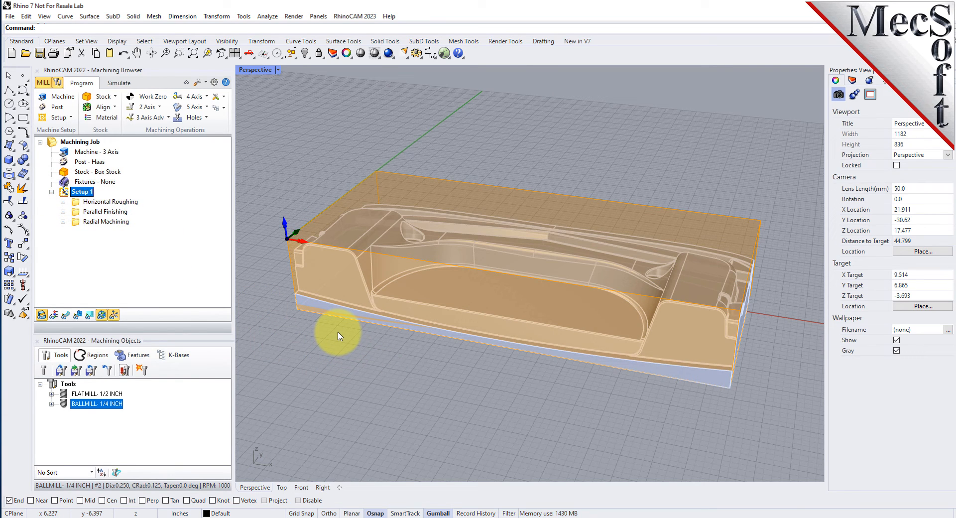
{"action": "right_click", "coordinate": [90, 195]}
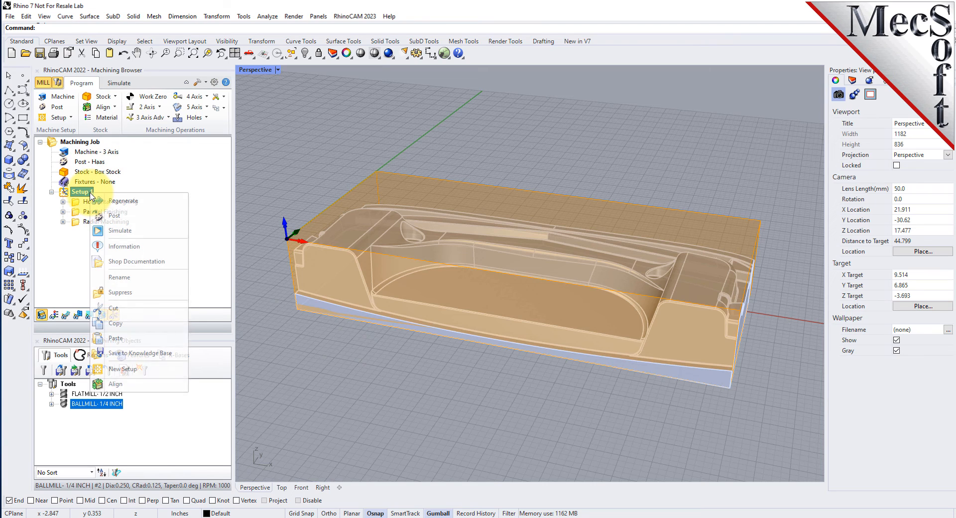
{"action": "left_click", "coordinate": [179, 265]}
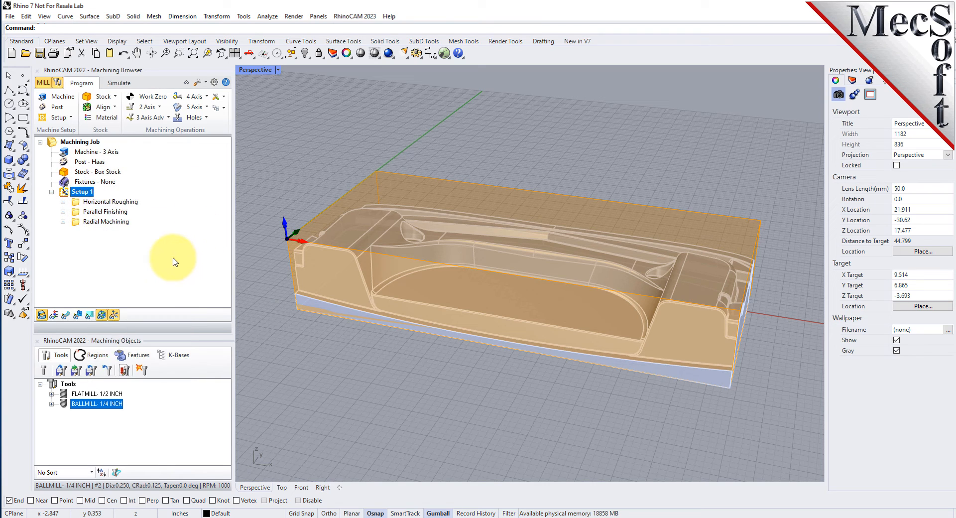
{"action": "left_click", "coordinate": [557, 354]}
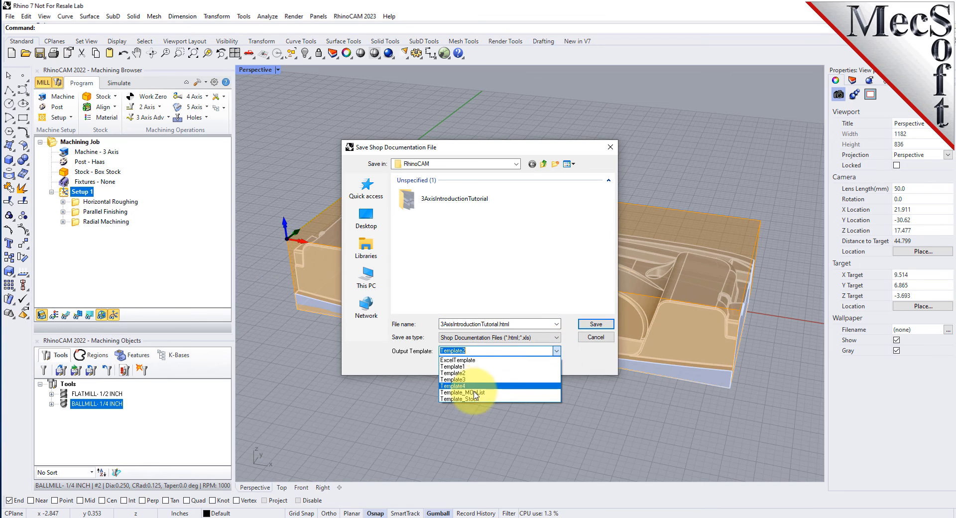
{"action": "left_click", "coordinate": [522, 369]}
{"action": "left_click", "coordinate": [596, 324]}
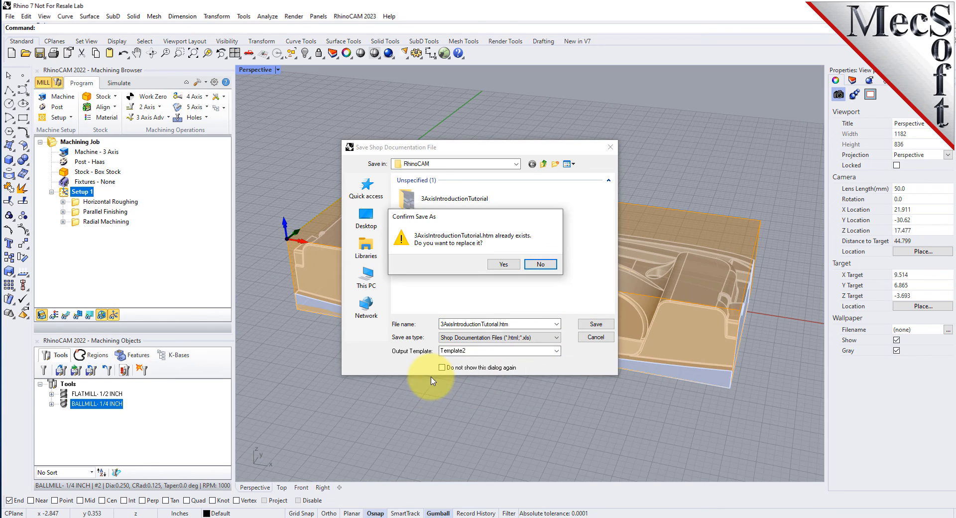
{"action": "left_click", "coordinate": [504, 287]}
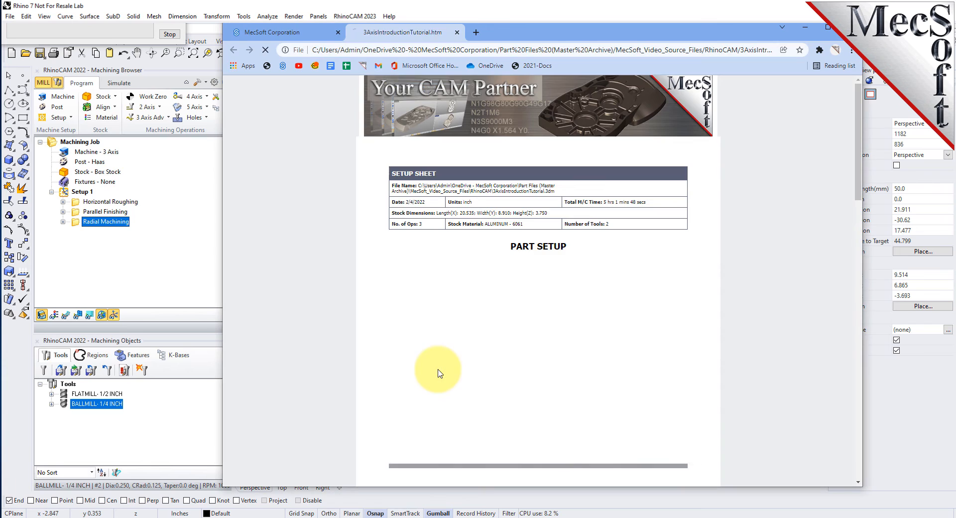
Examine the setup sheet and machine operations list in the shop document, and narrow the browser window
{"action": "scroll", "coordinate": [633, 259], "scroll_direction": "down", "scroll_amount": 10}
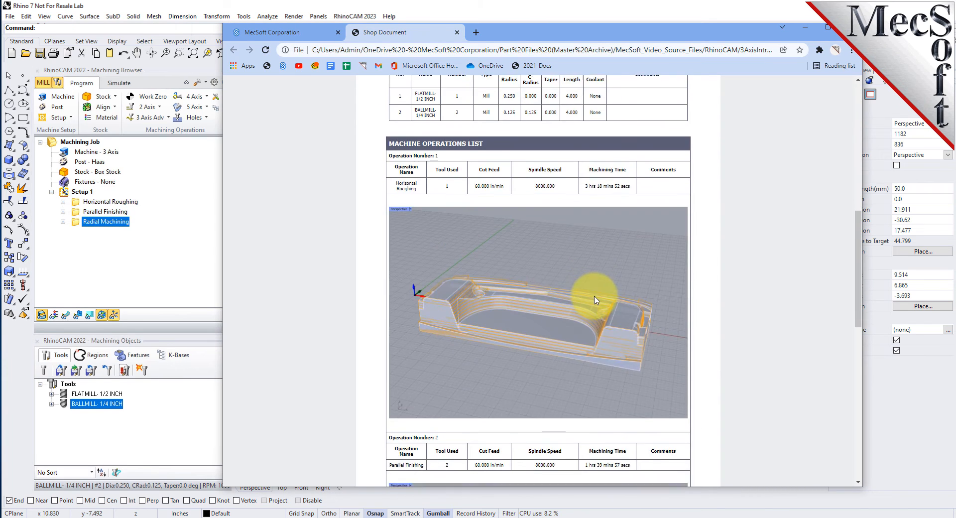
{"action": "scroll", "coordinate": [598, 294], "scroll_direction": "up", "scroll_amount": 10}
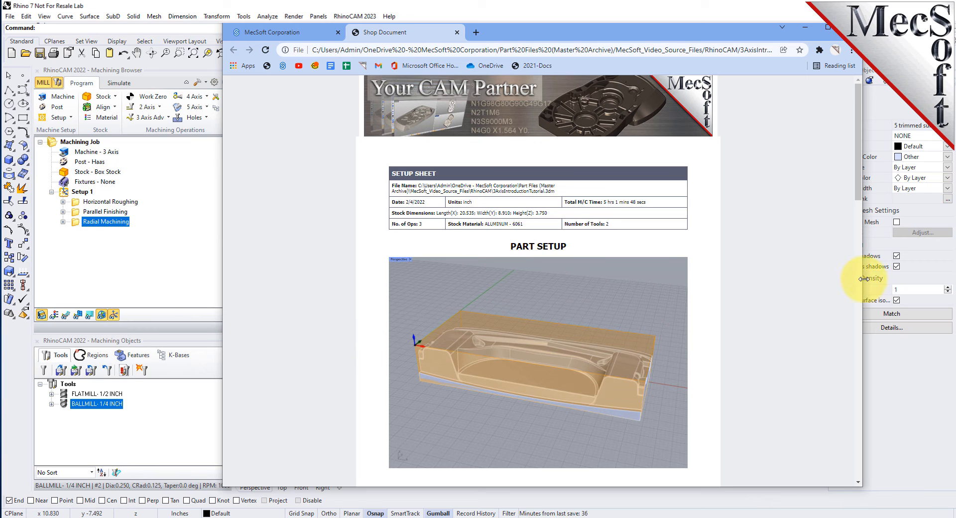
{"action": "left_click_drag", "start_coordinate": [864, 279], "coordinate": [688, 280]}
{"action": "left_click_drag", "start_coordinate": [685, 146], "coordinate": [655, 134]}
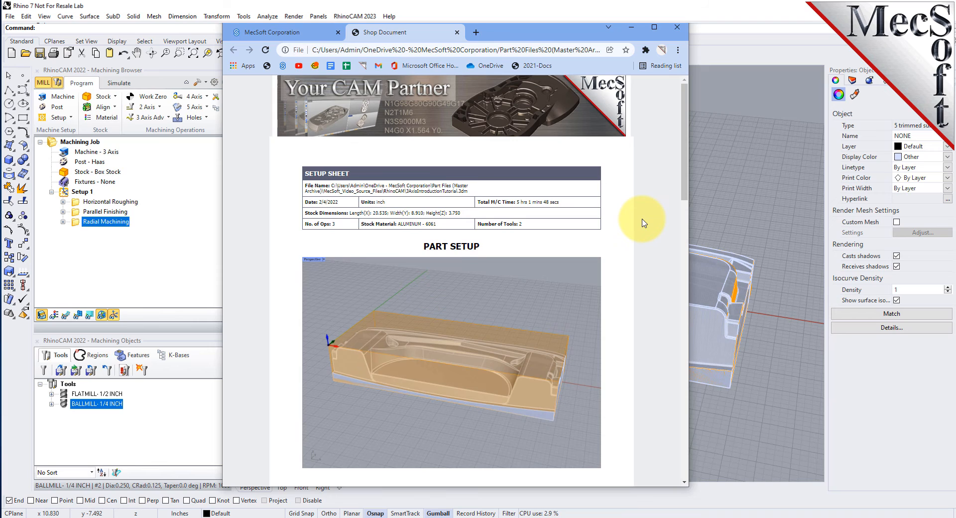